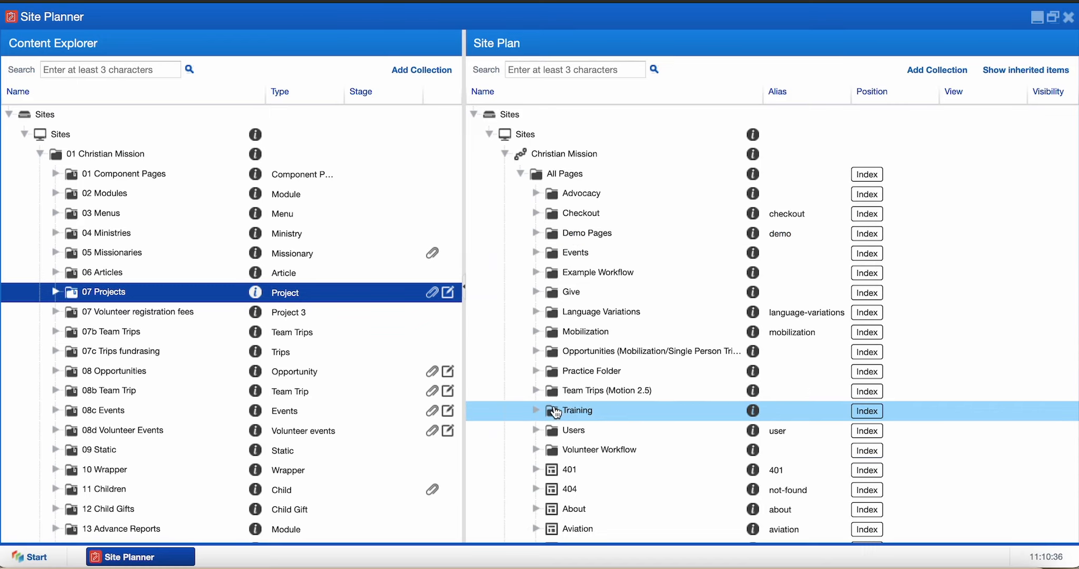
Expand the Training folder in the site plan and the Dynamic page inside it
click(562, 413)
click(536, 412)
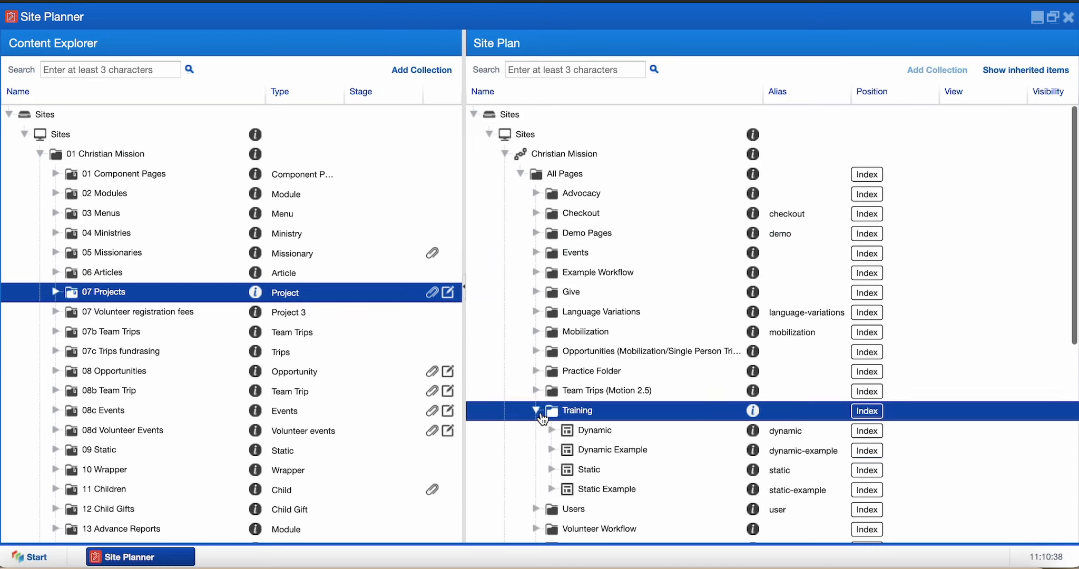
click(581, 430)
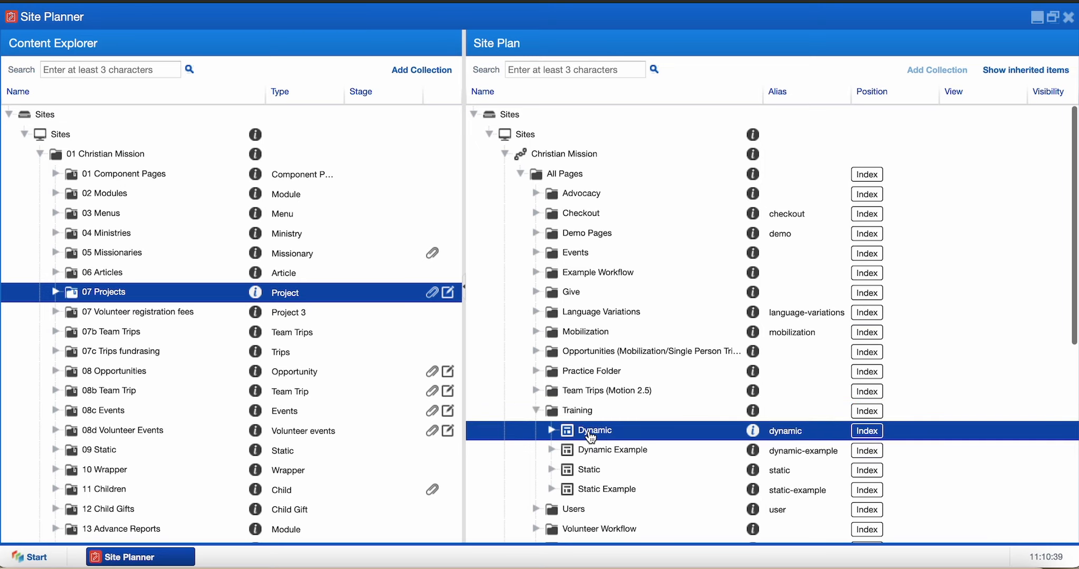
click(551, 431)
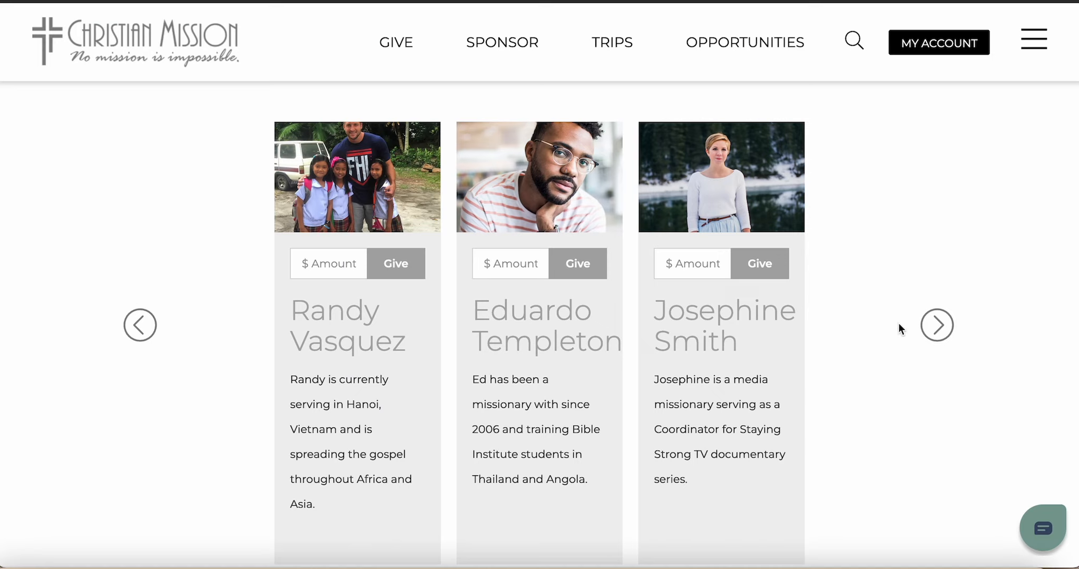
On the Christian Mission website, browse the missionary carousel forward and then back to its first card
click(928, 332)
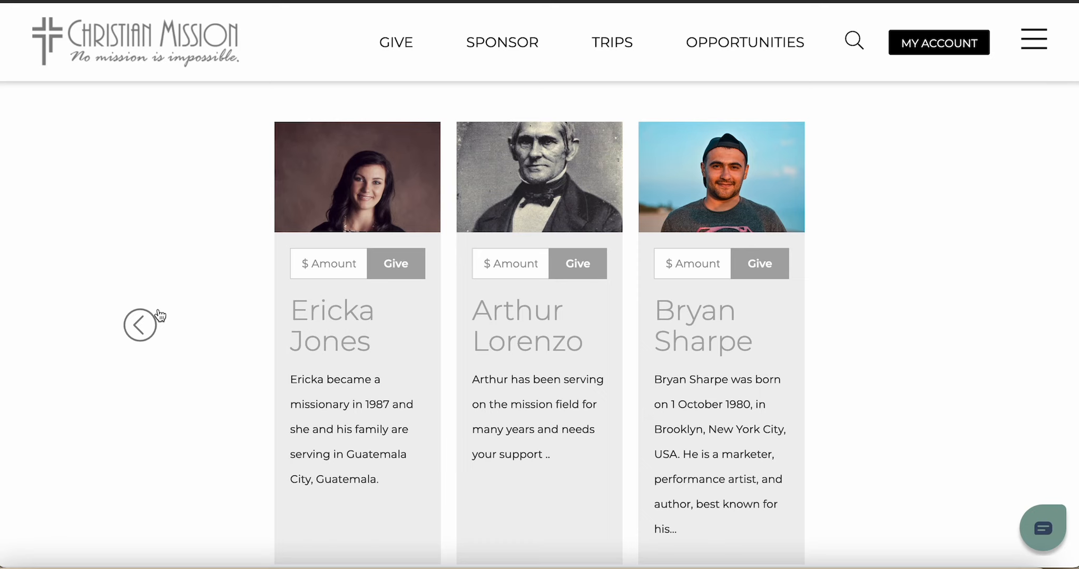
click(146, 326)
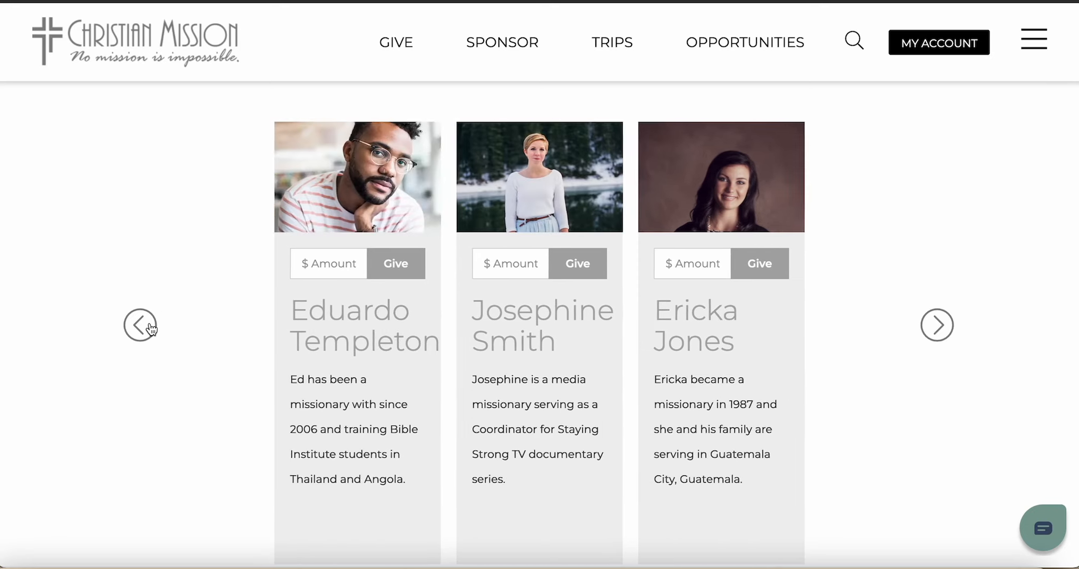
click(150, 326)
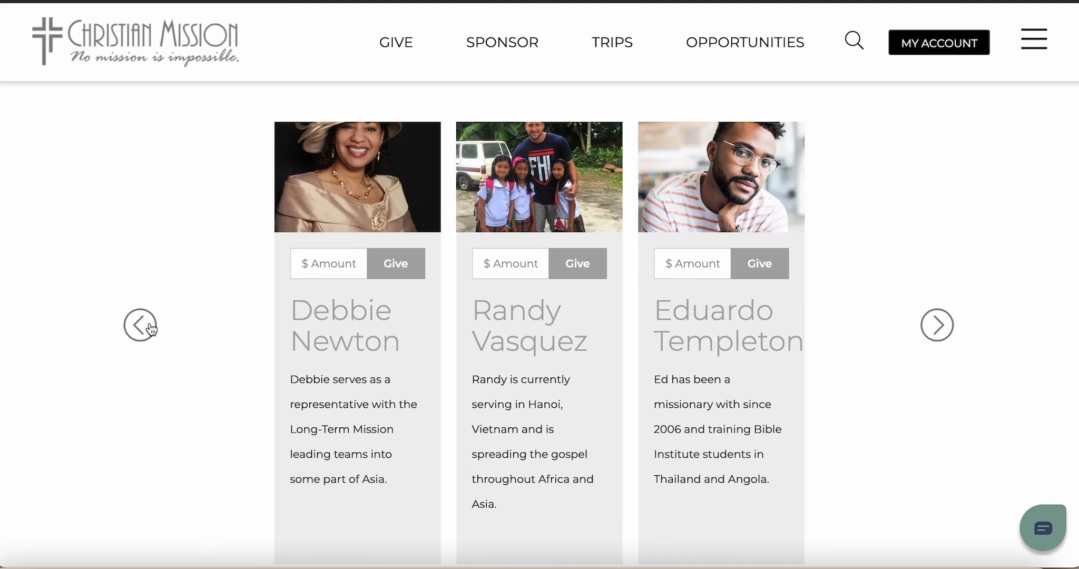
click(150, 328)
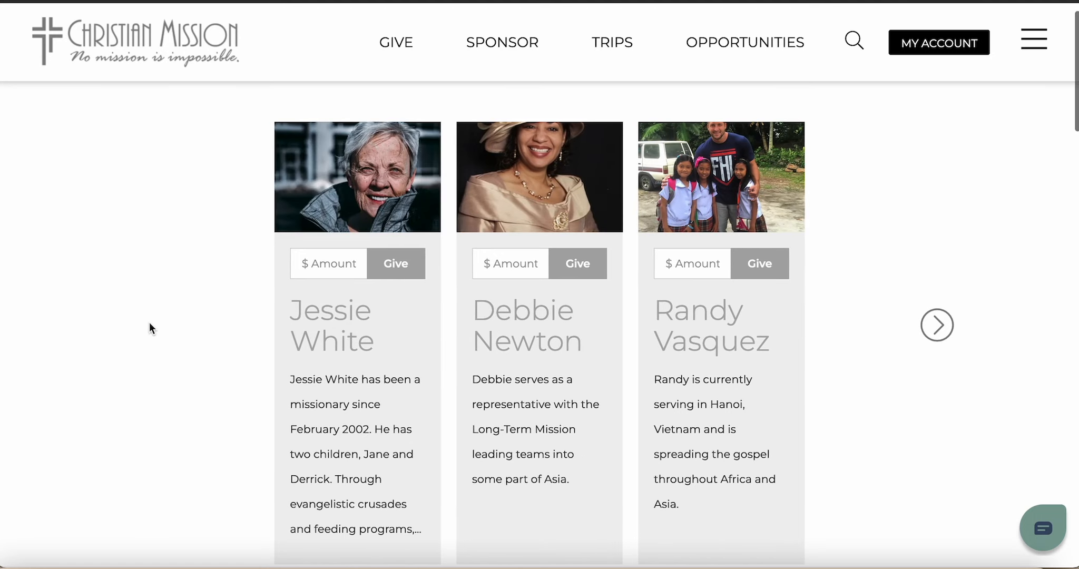
Examine the event cards below the missionary carousel, including Fundamentals of Fundraising and Reverse Cultural Shock
scroll(149, 328, down, 10)
scroll(149, 328, down, 3)
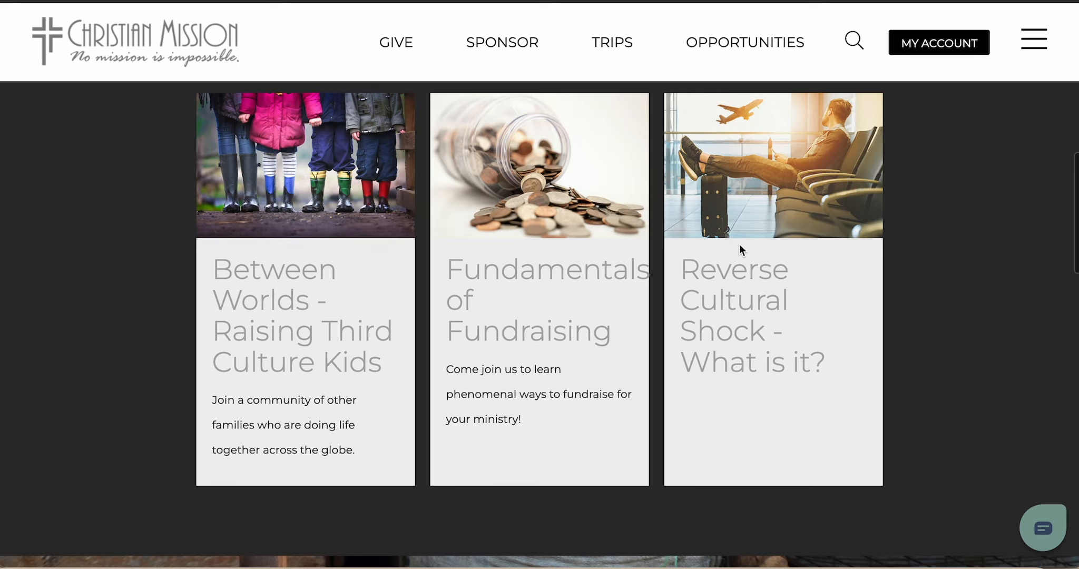
scroll(685, 198, up, 1)
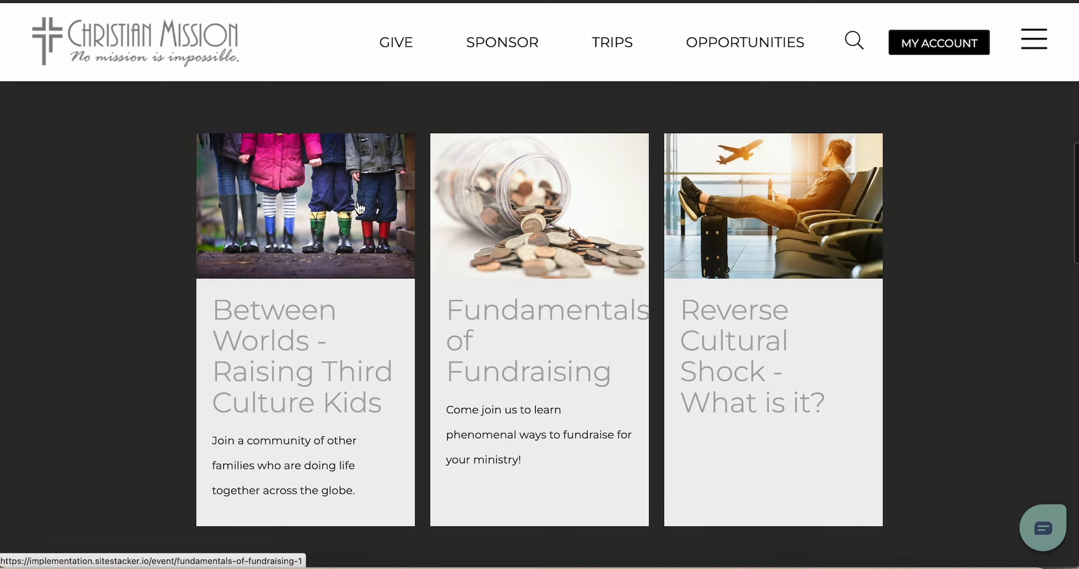
scroll(748, 190, up, 1)
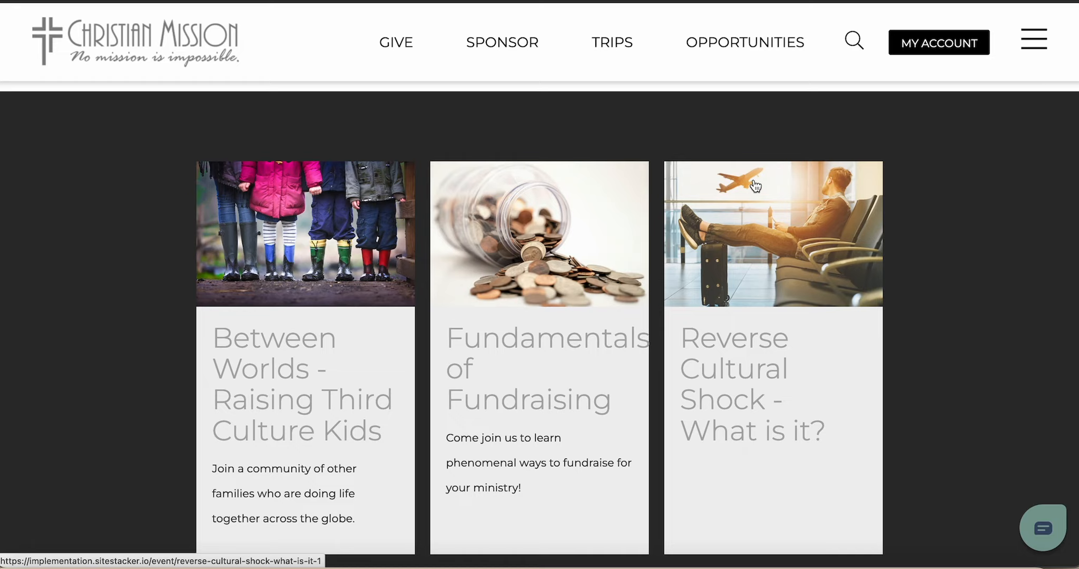
scroll(761, 295, up, 1)
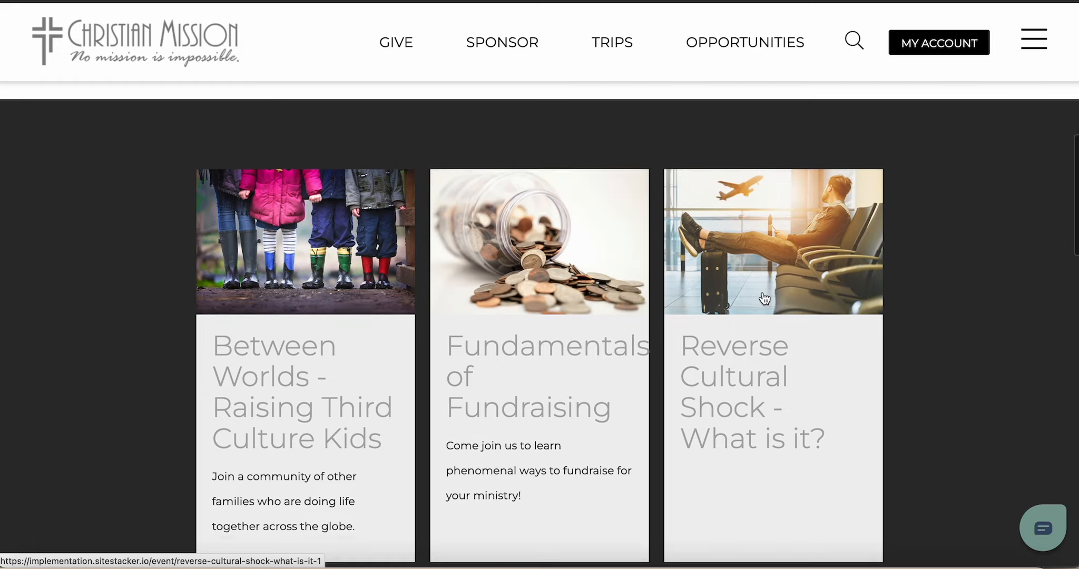
scroll(764, 298, up, 3)
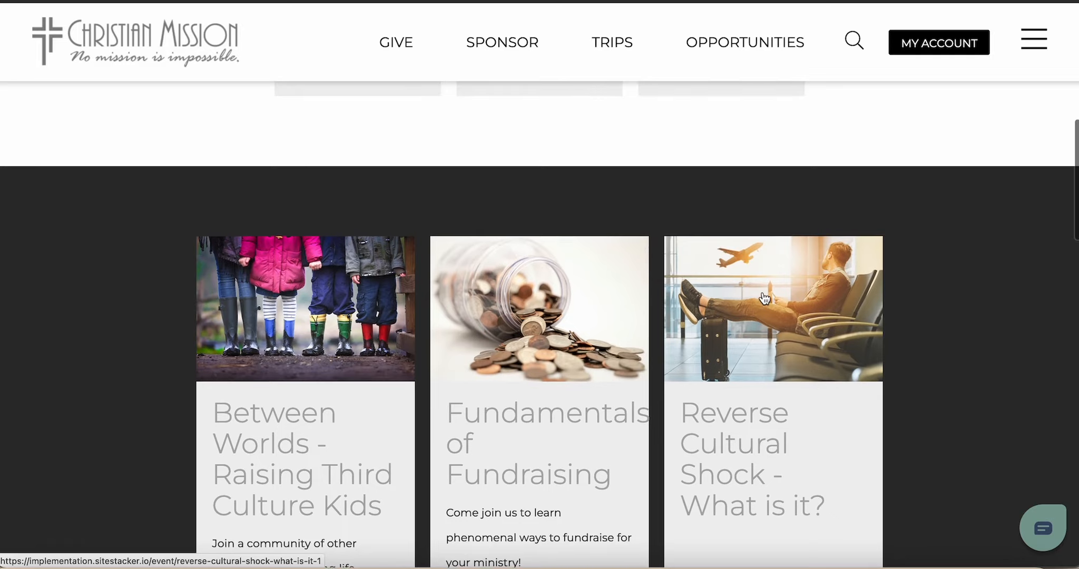
scroll(764, 299, up, 4)
scroll(763, 295, down, 5)
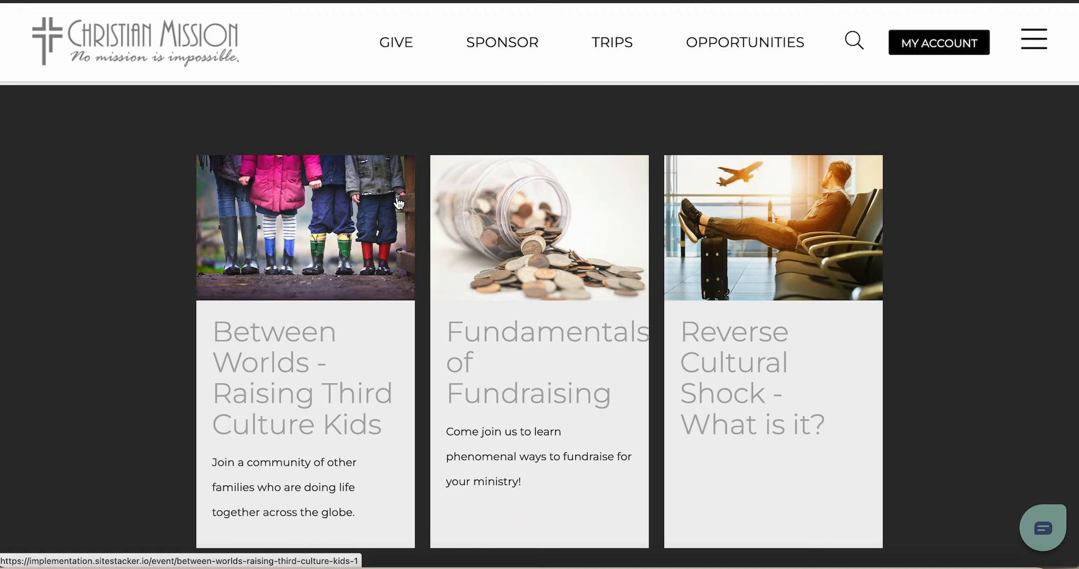
Examine the Help the Helpless donation banner and the project goal and progress section below it
scroll(589, 445, down, 5)
scroll(589, 445, down, 3)
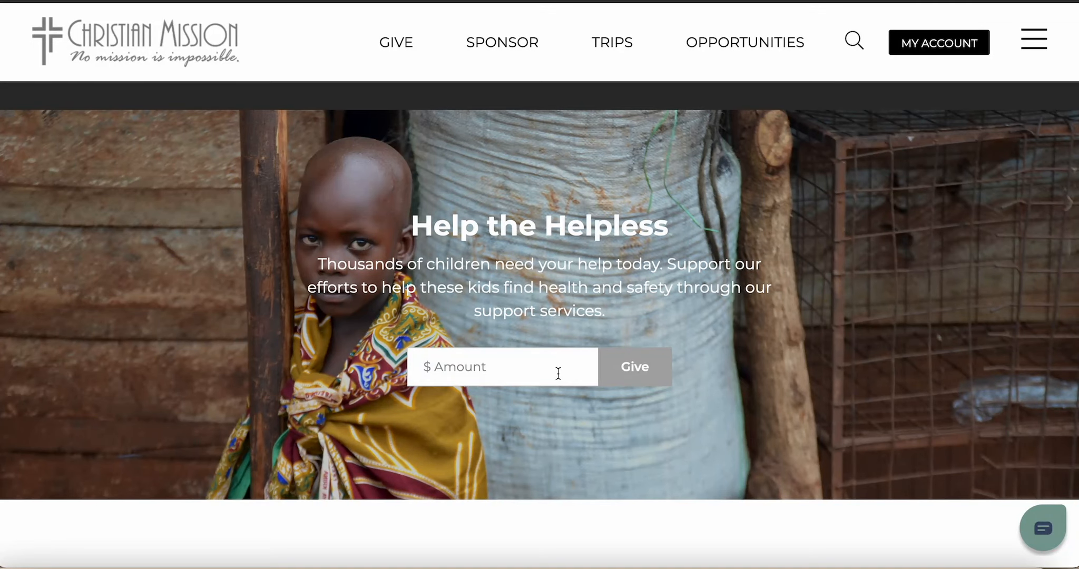
scroll(558, 372, down, 4)
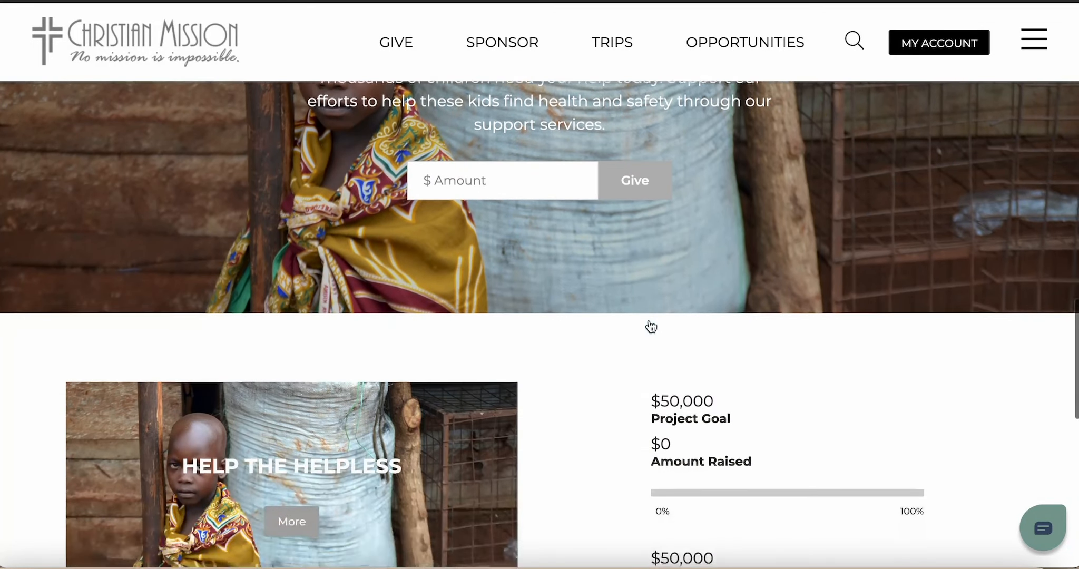
scroll(652, 327, down, 3)
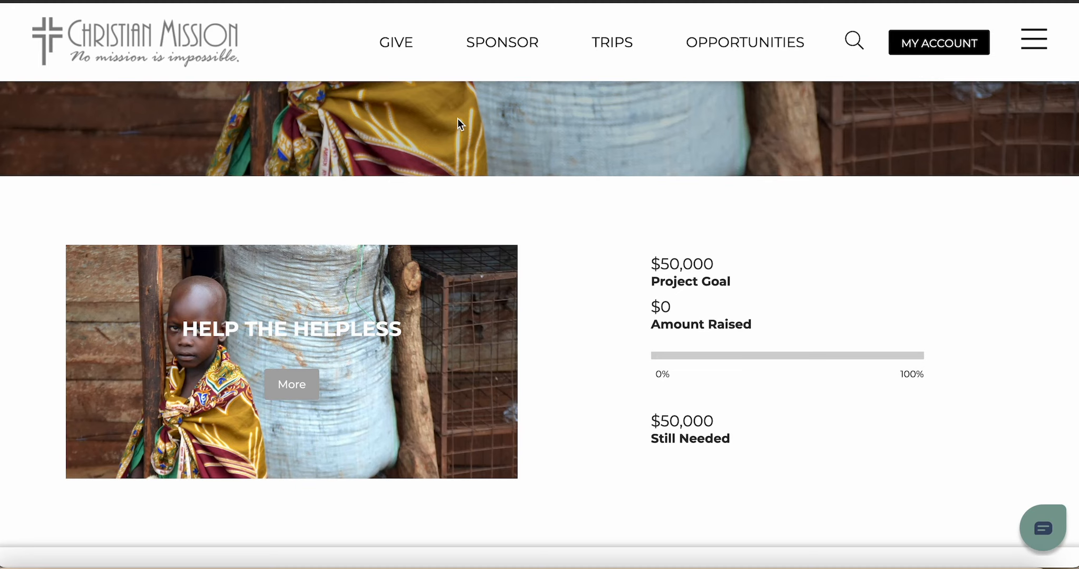
scroll(457, 118, up, 3)
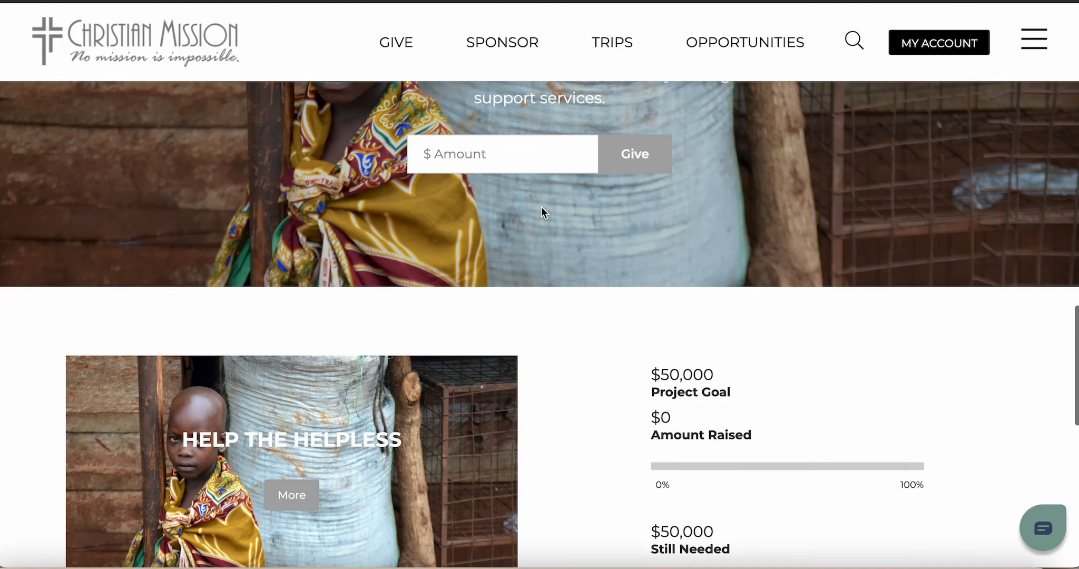
scroll(541, 210, up, 5)
scroll(541, 206, down, 7)
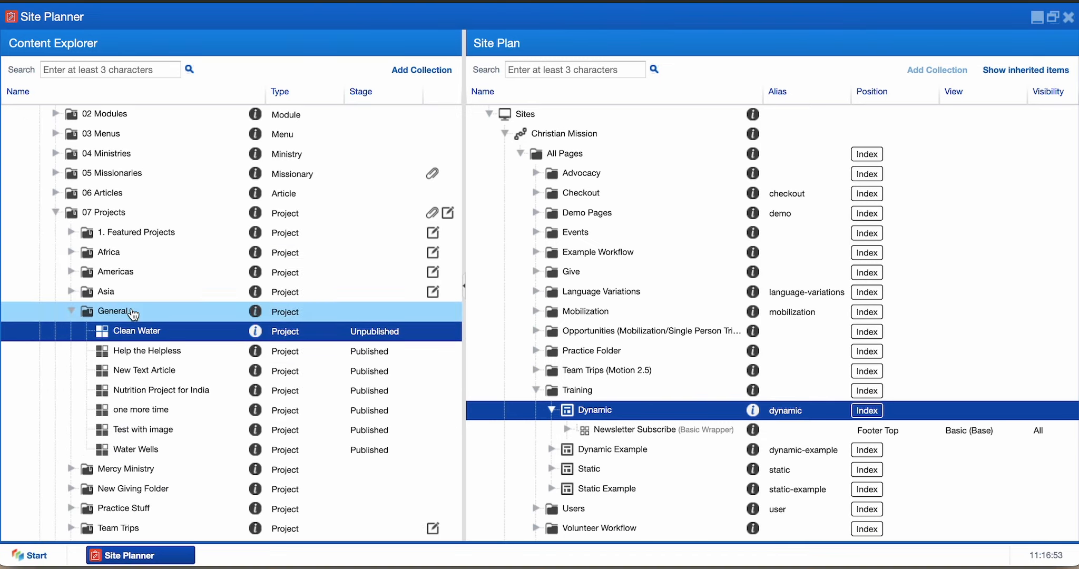
In Site Planner, open the Water Wells project from the General projects folder for editing
click(133, 314)
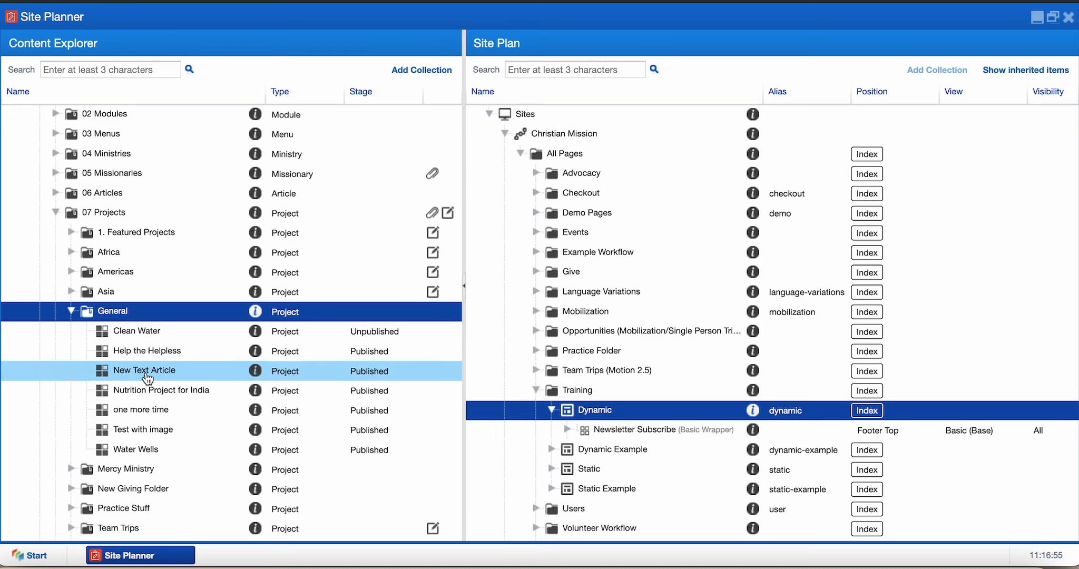
right_click(172, 451)
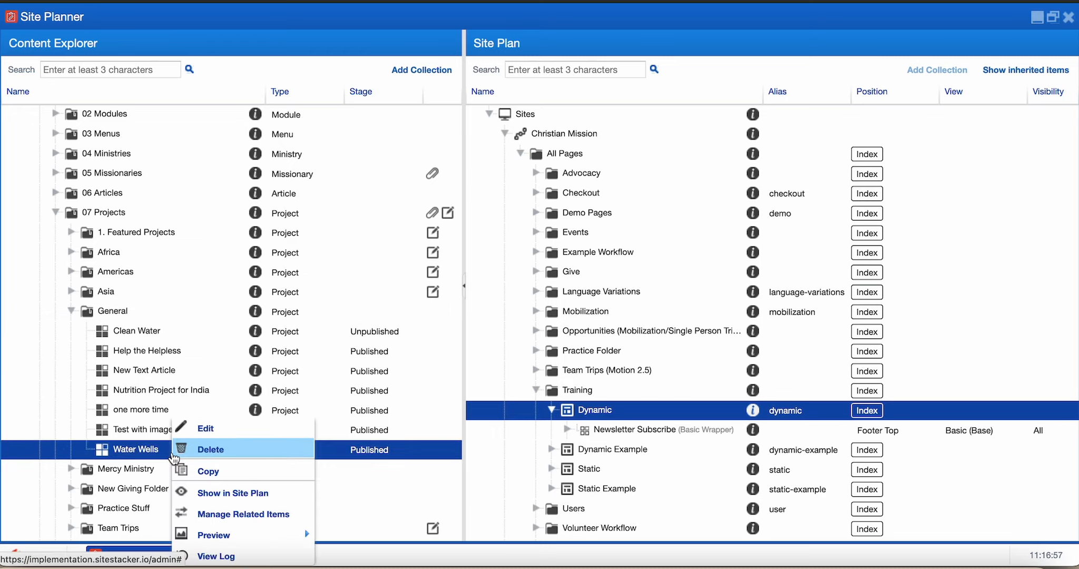
click(194, 430)
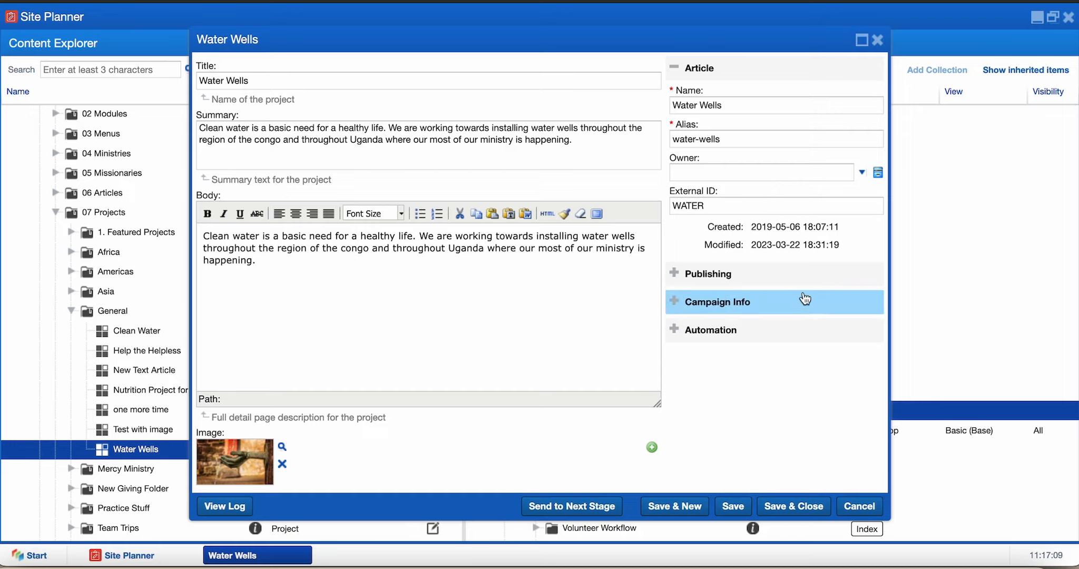
Review the Water Wells project's publishing and campaign settings, then look through its content fields
click(807, 275)
click(796, 409)
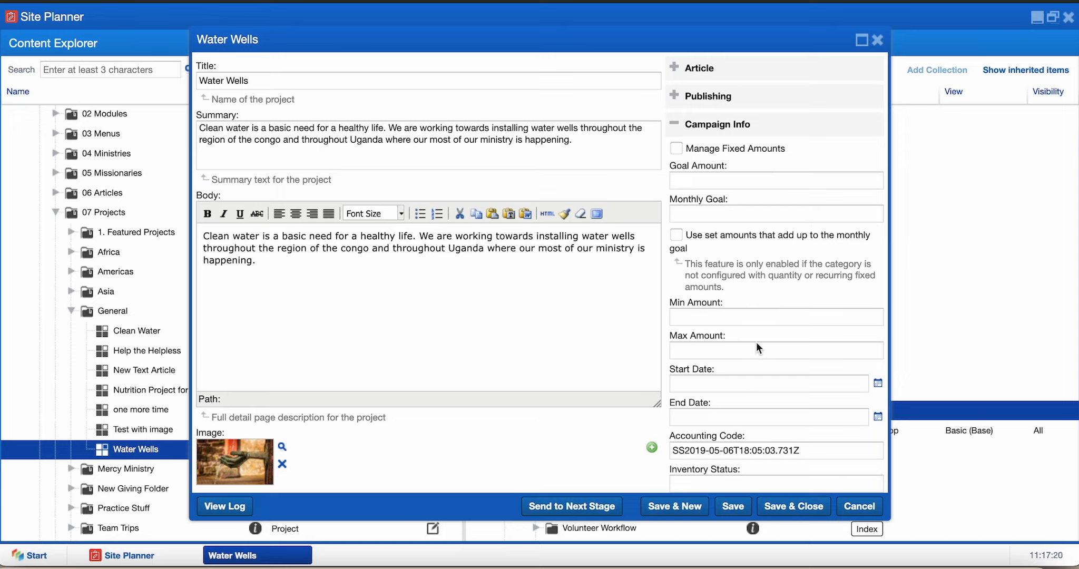
click(740, 123)
scroll(229, 104, down, 8)
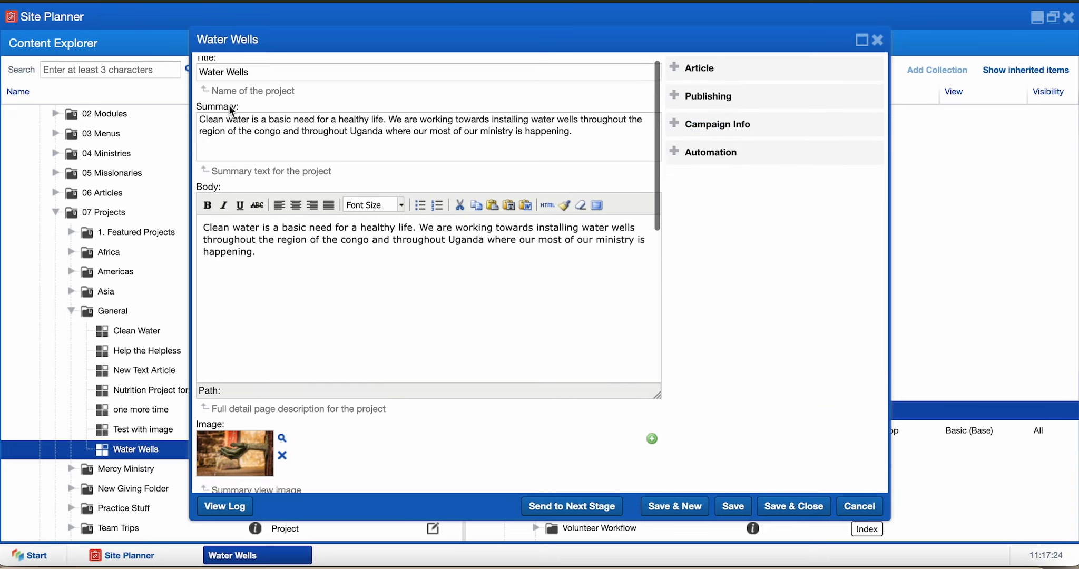
scroll(229, 104, down, 3)
scroll(229, 104, up, 10)
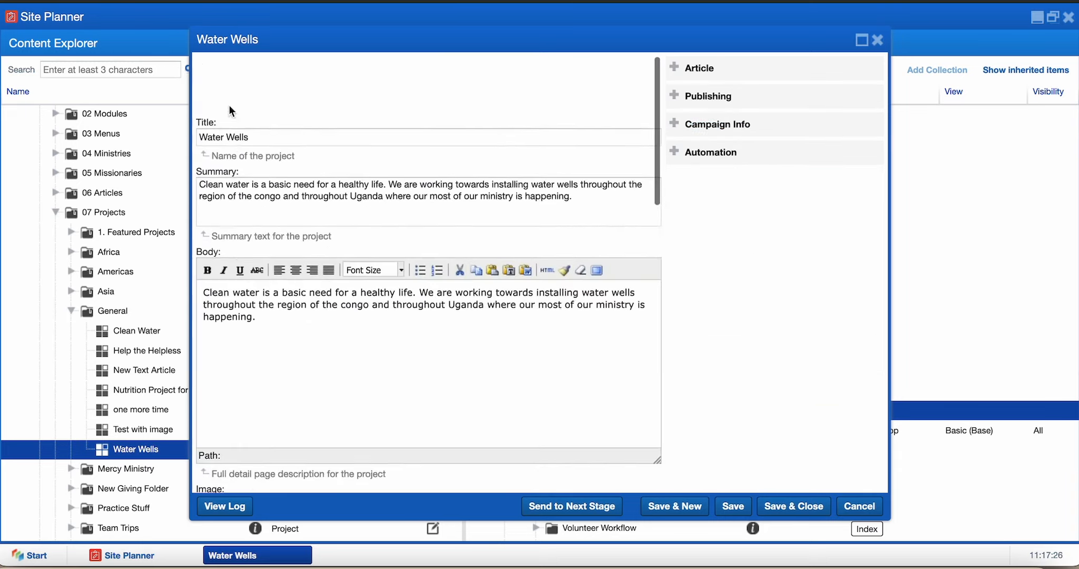
scroll(229, 105, down, 1)
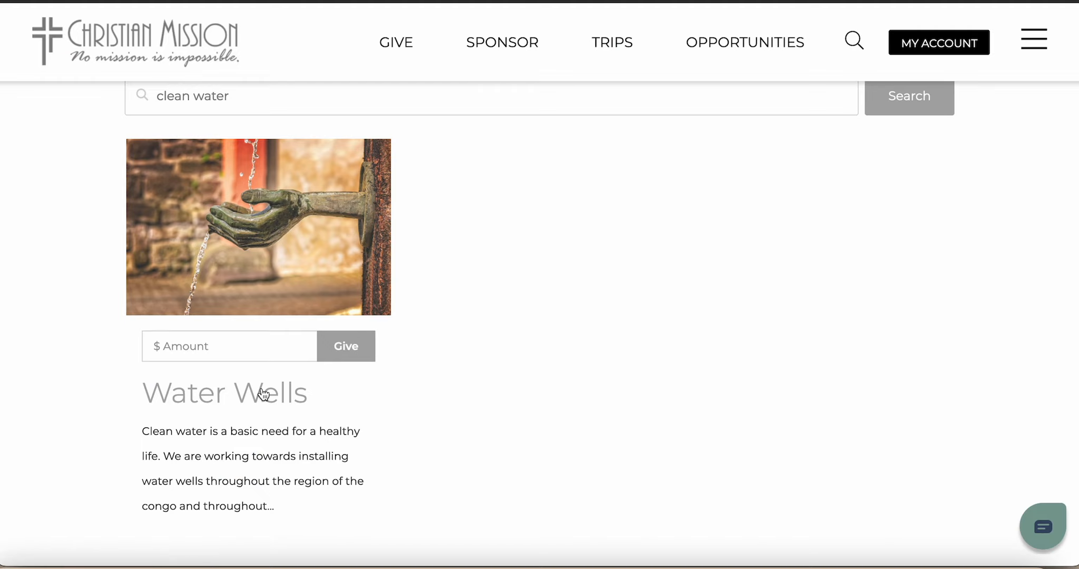
Open the Water Wells detail page from the clean water search results on the Christian Mission website
scroll(261, 390, down, 1)
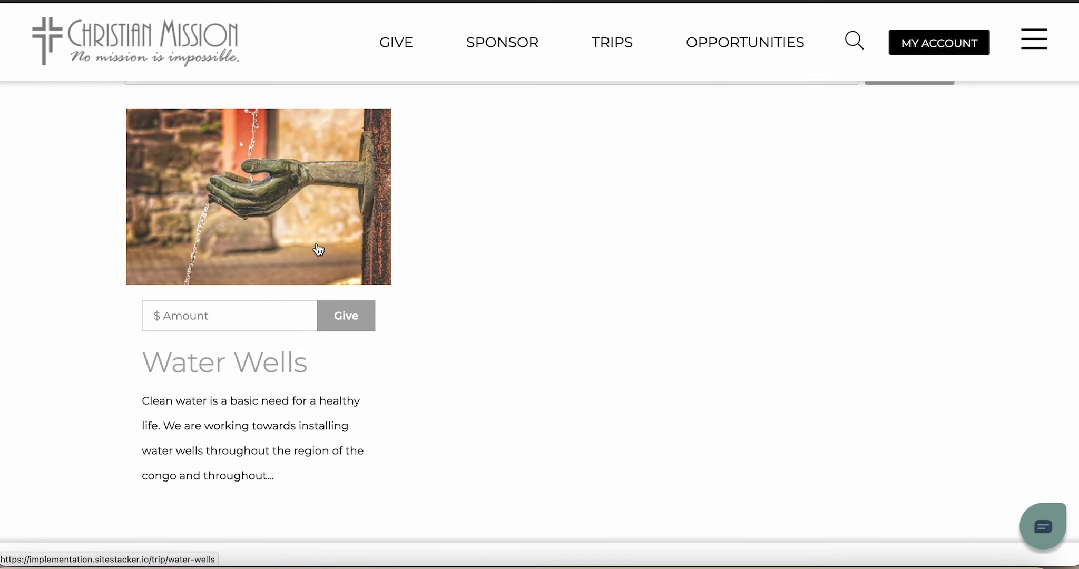
click(318, 249)
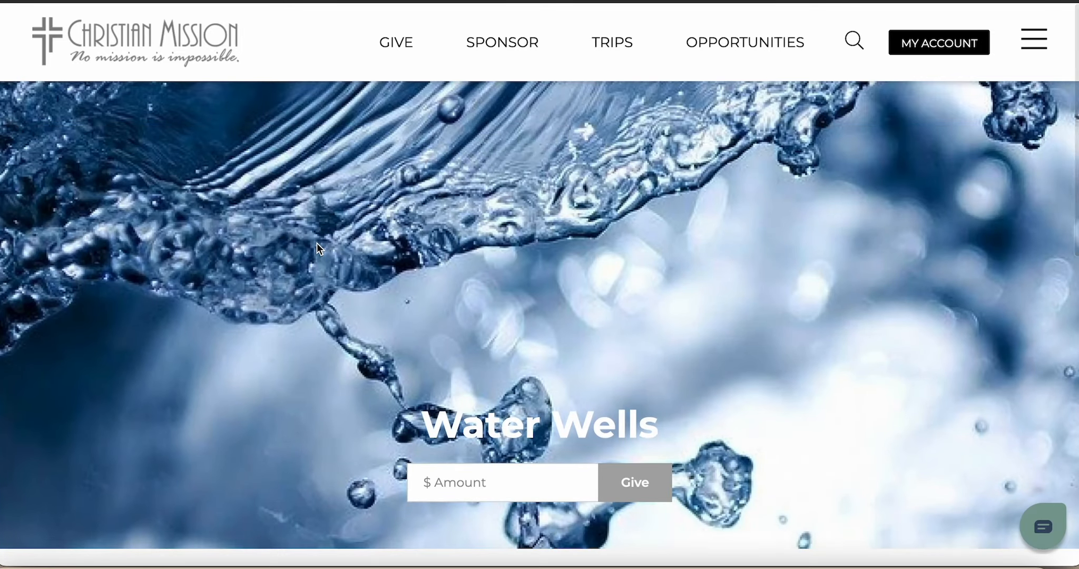
scroll(317, 247, down, 1)
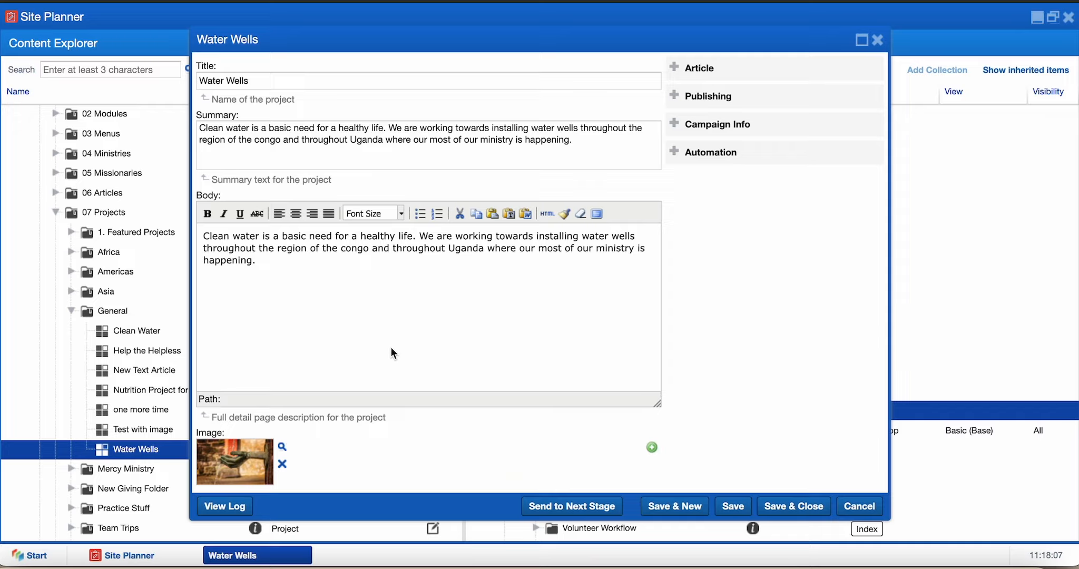
Compare the Water Wells project's form fields with the hero image, title and body text on its website detail page
scroll(391, 347, down, 10)
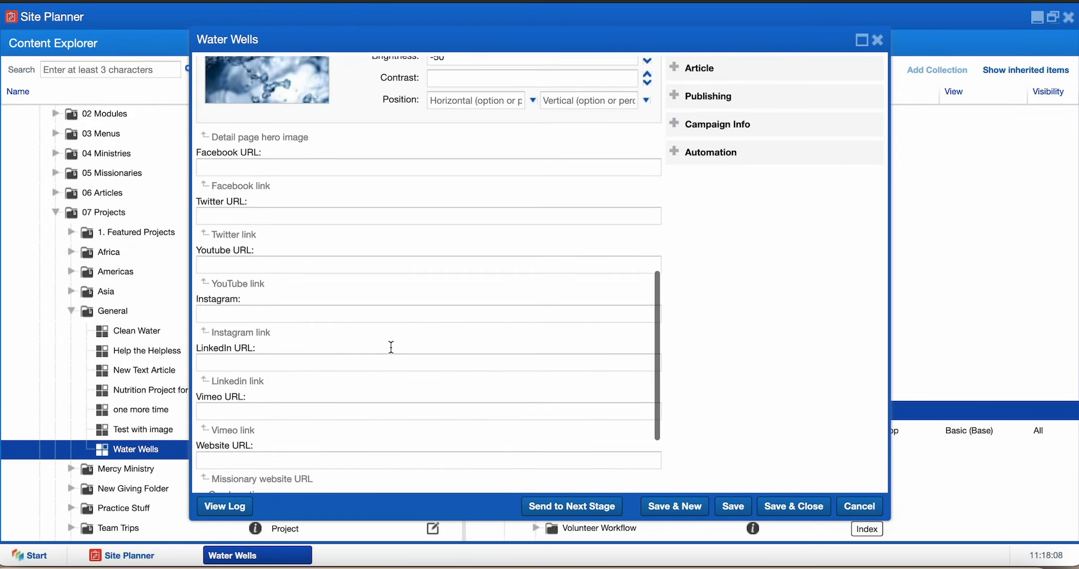
scroll(391, 348, up, 8)
scroll(391, 348, up, 3)
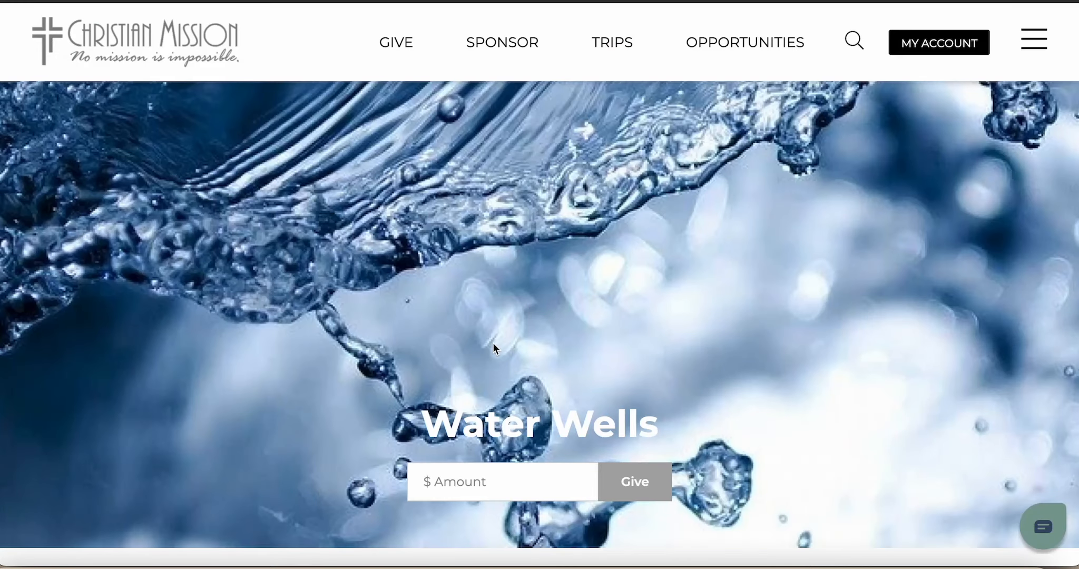
scroll(492, 342, down, 5)
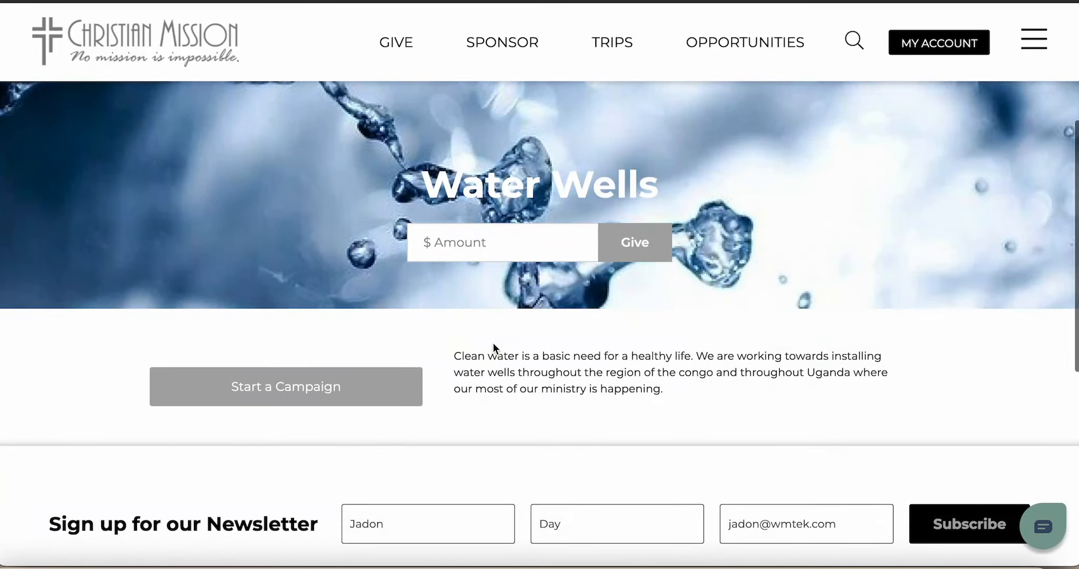
scroll(492, 343, up, 5)
scroll(492, 342, down, 3)
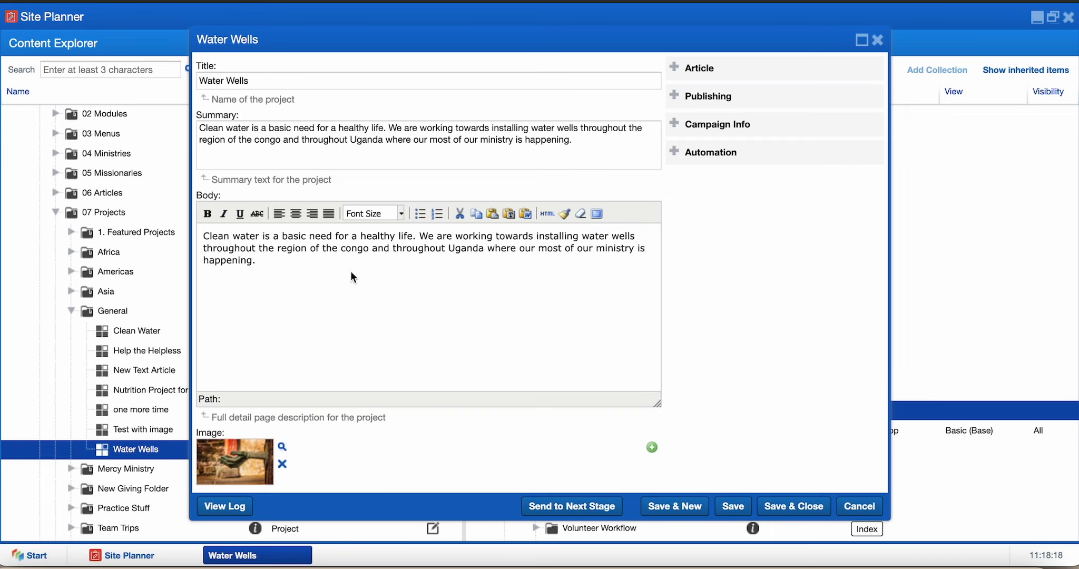
scroll(335, 404, down, 5)
scroll(334, 403, up, 5)
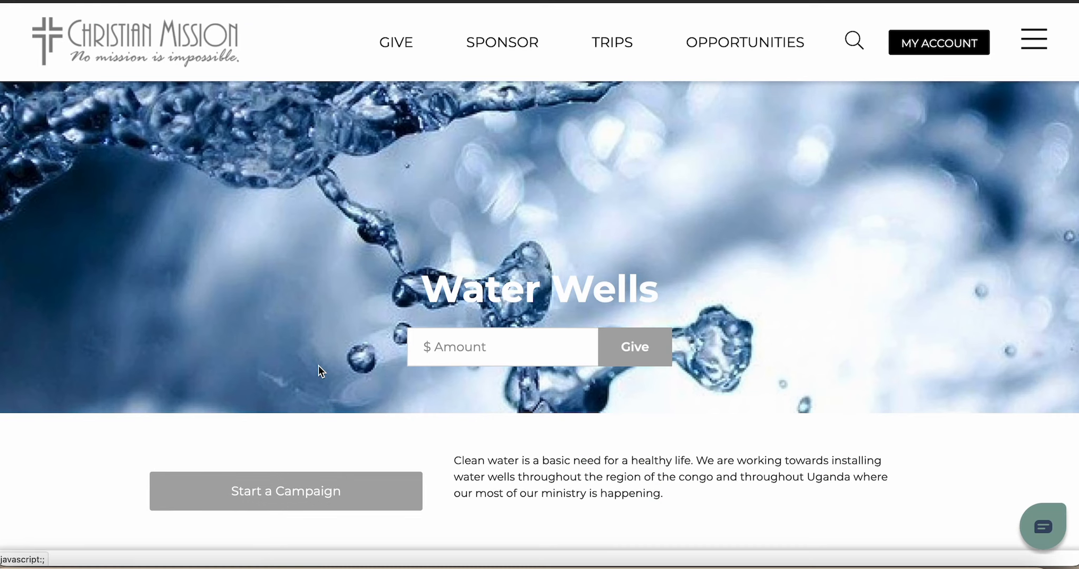
scroll(318, 366, up, 5)
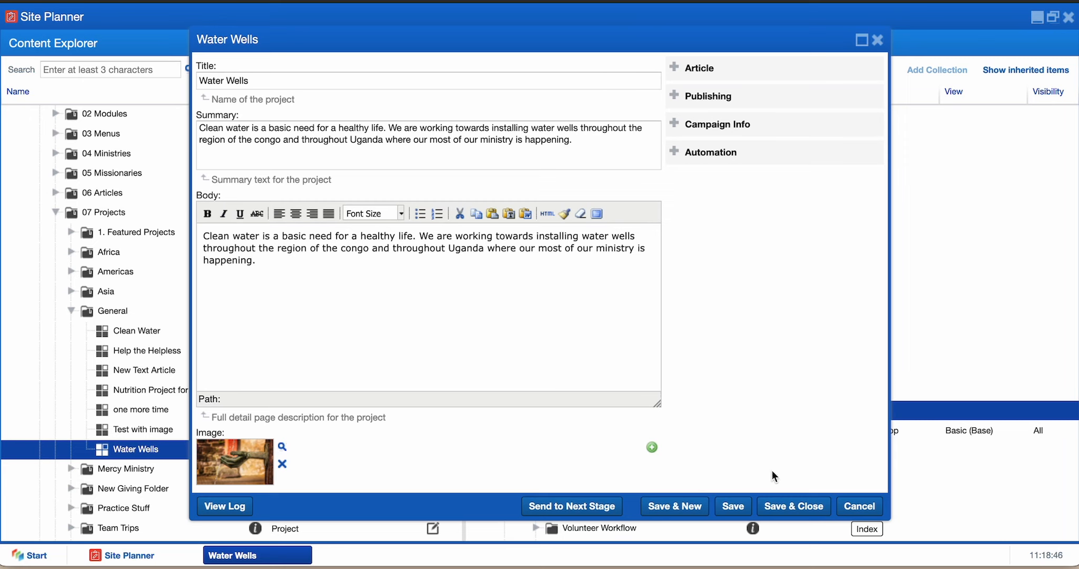
Close the Water Wells form without saving and expand the 06 Articles collection in the Content Explorer
click(859, 506)
click(55, 192)
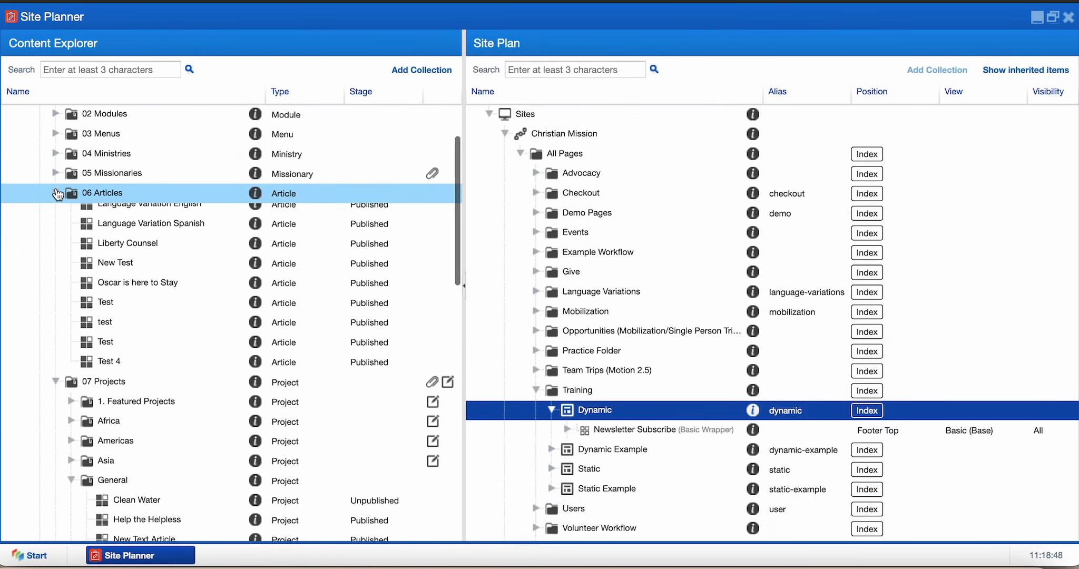
Open the Hello World article for editing and look through its title, author, image, summary, body and cover fields
right_click(114, 237)
click(138, 245)
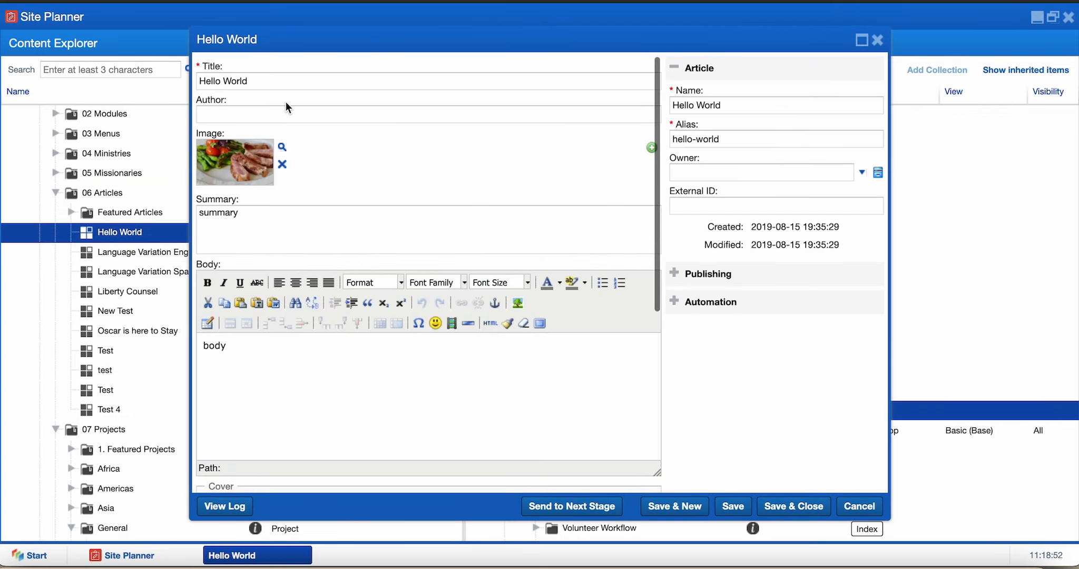
scroll(296, 258, down, 2)
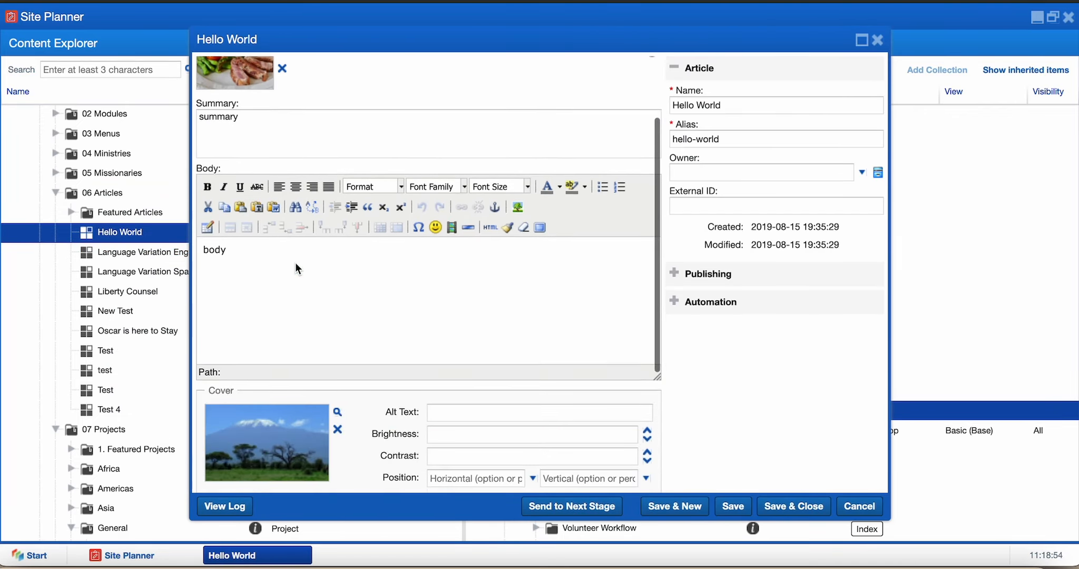
scroll(295, 262, up, 2)
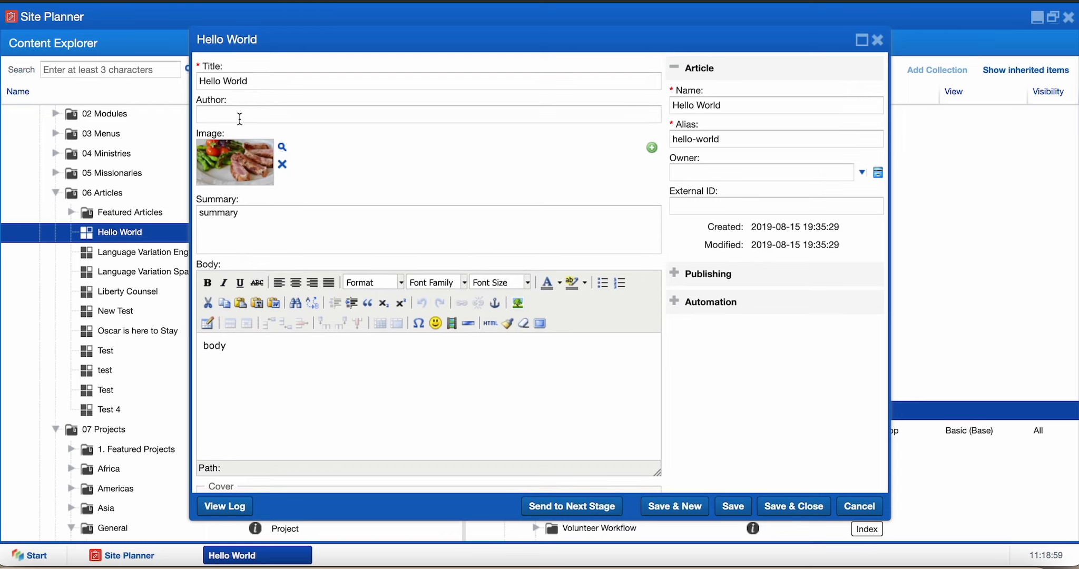
scroll(239, 121, down, 6)
scroll(239, 119, up, 6)
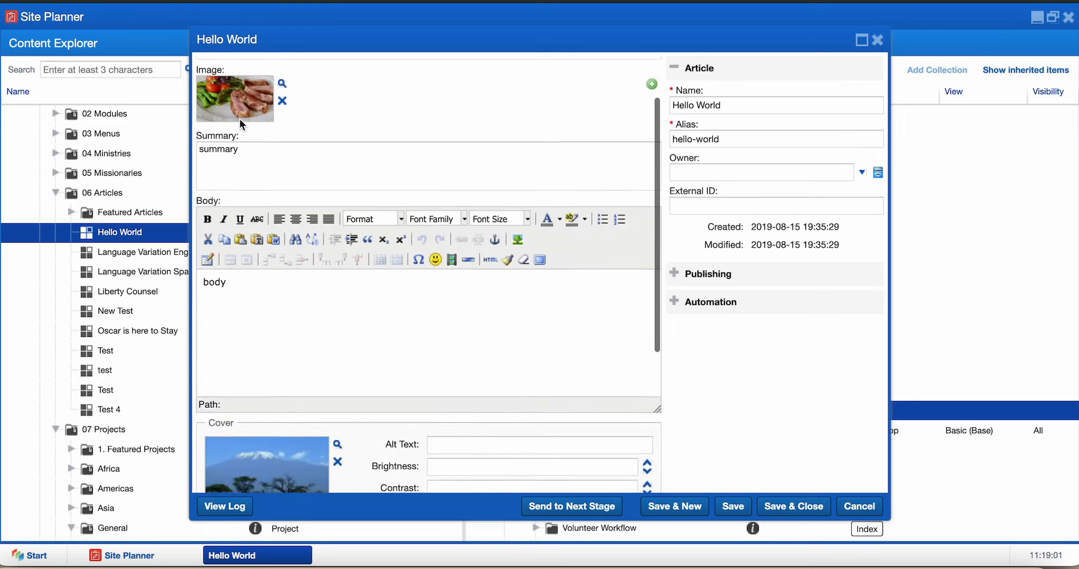
Review the Hello World article's publishing settings, then close the form without saving
click(701, 273)
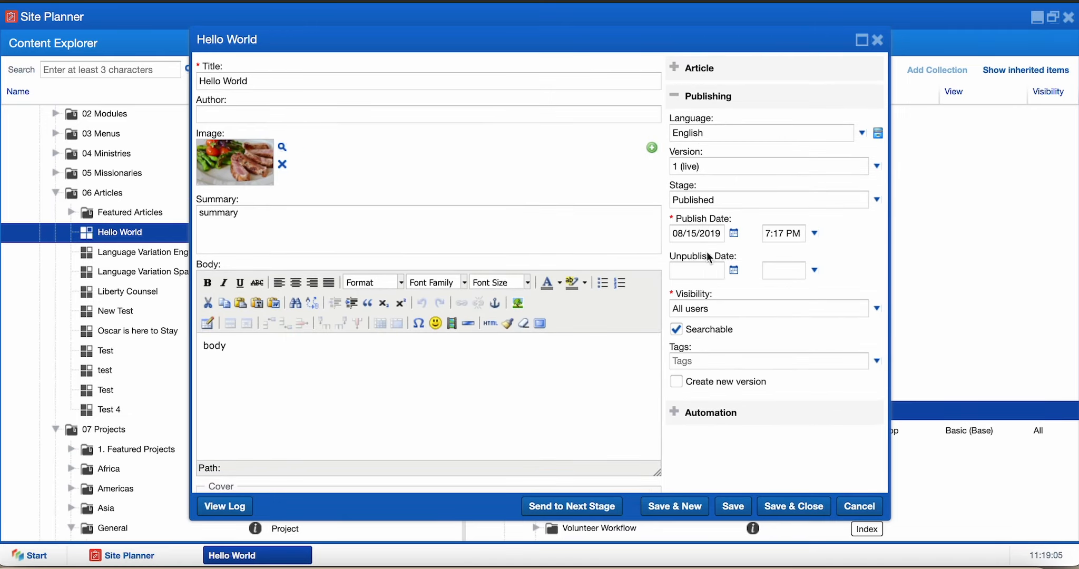
click(709, 96)
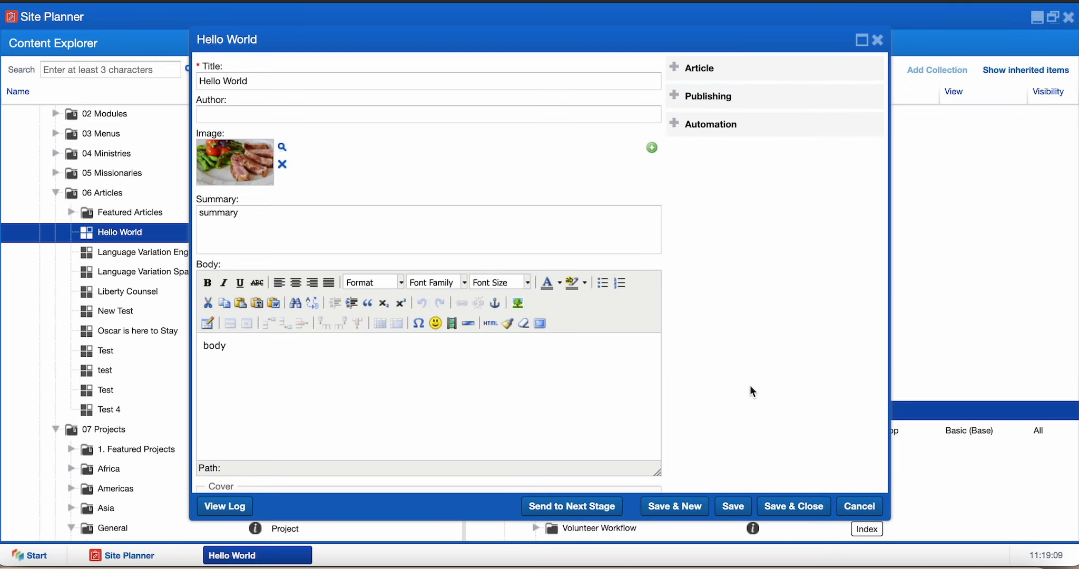
click(861, 506)
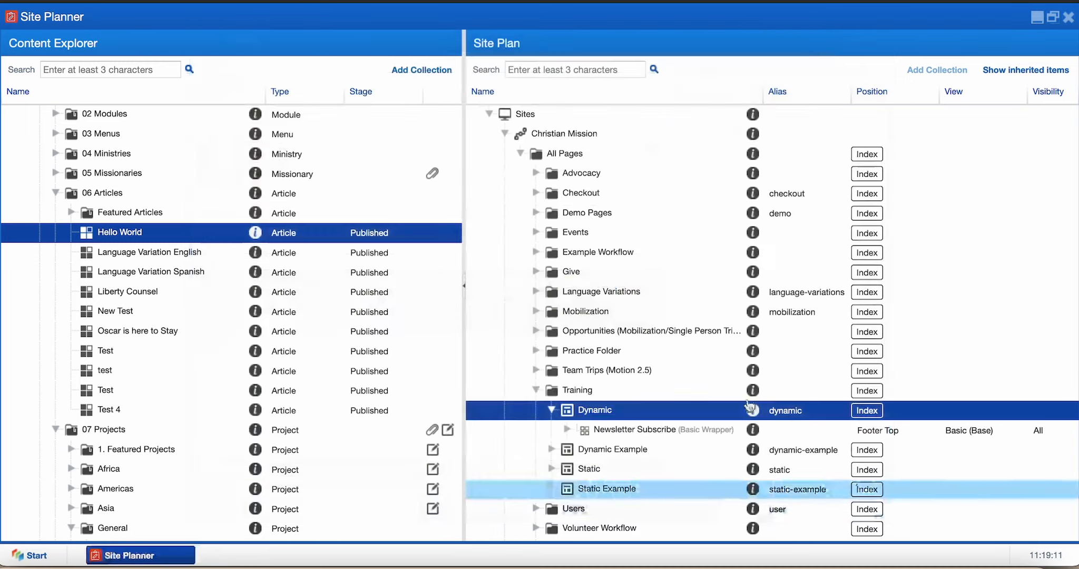
Open the first missionary in the Active folder of 05 Missionaries, review the bio, image and social link fields, then close without saving
click(57, 174)
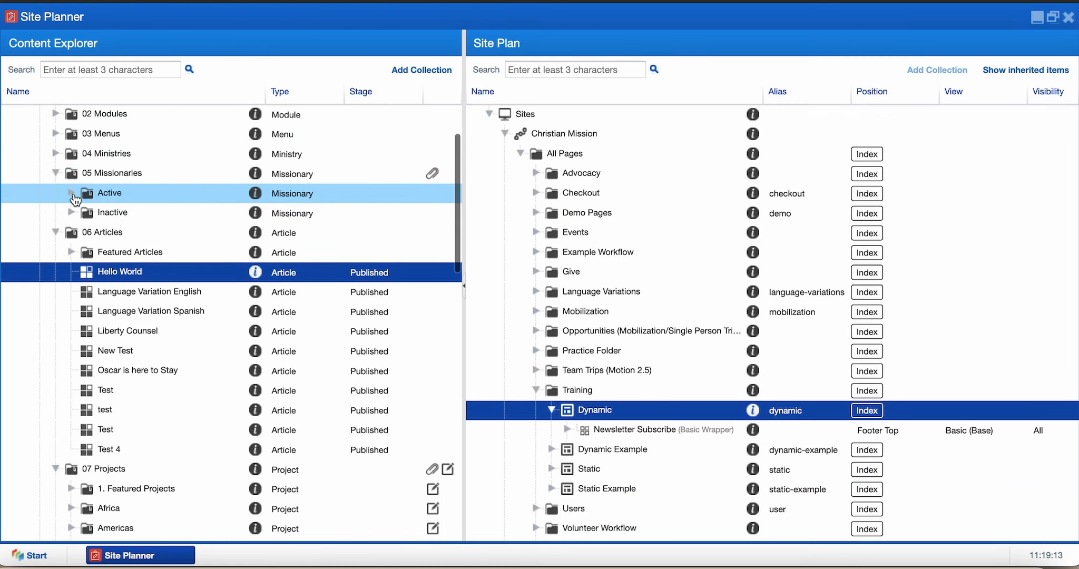
click(71, 193)
right_click(118, 216)
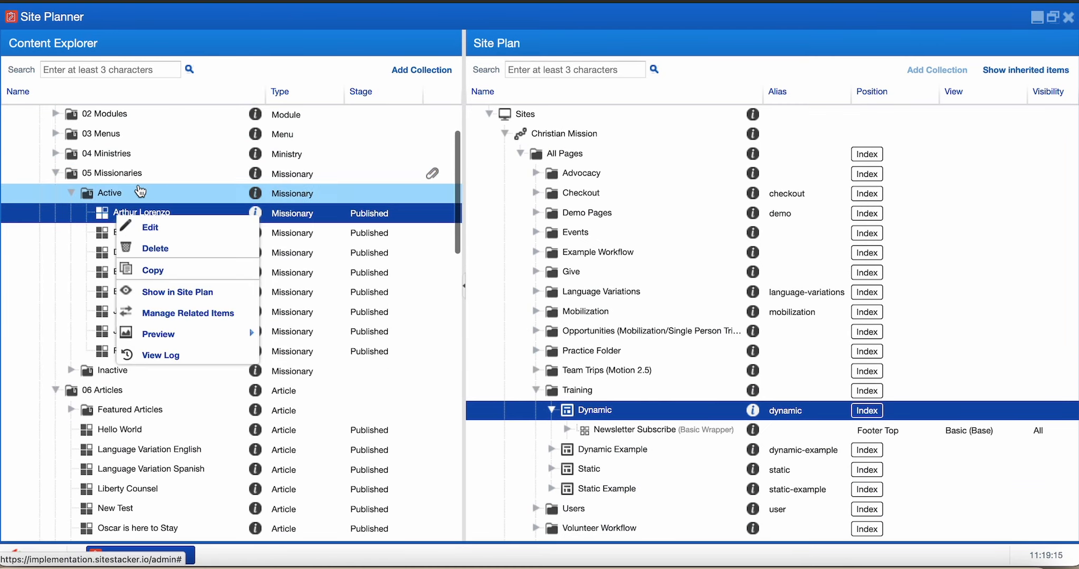
click(151, 228)
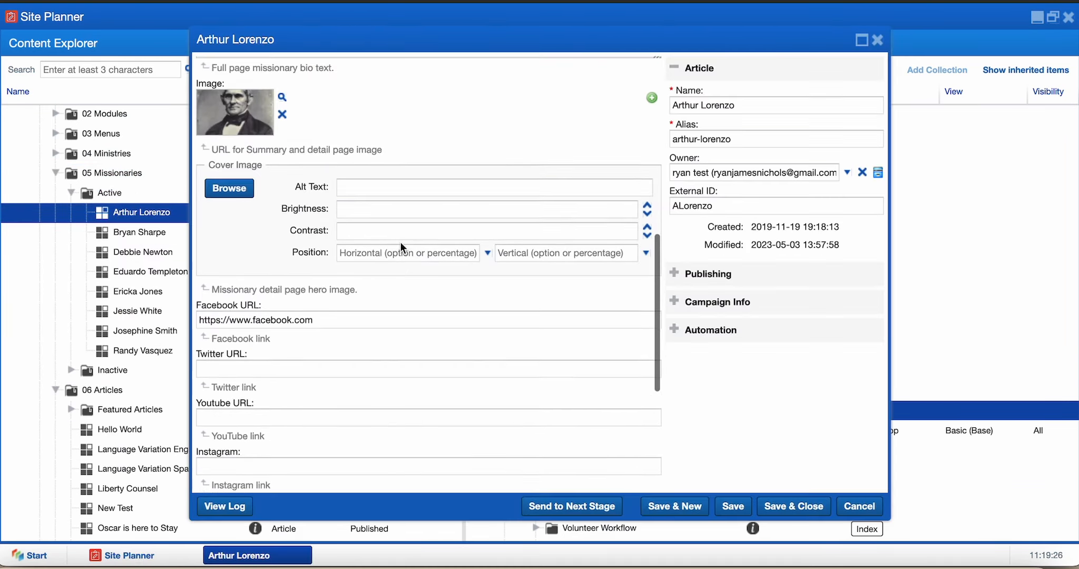
scroll(401, 242, down, 5)
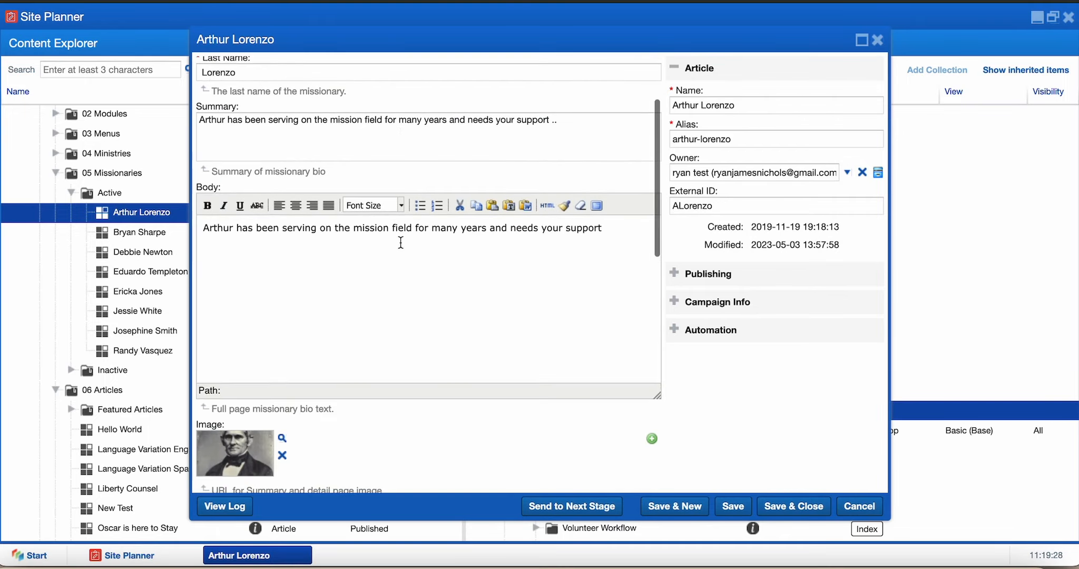
click(858, 509)
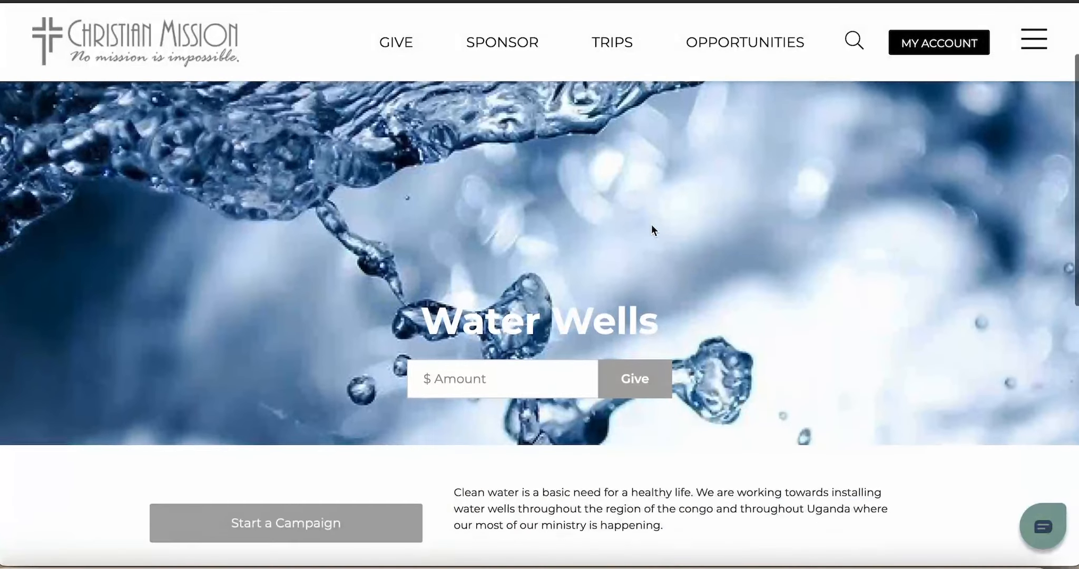
Look over the Water Wells detail page, then preview the first active missionary on the Missionary (Christian Mission) page and review it
scroll(651, 224, down, 3)
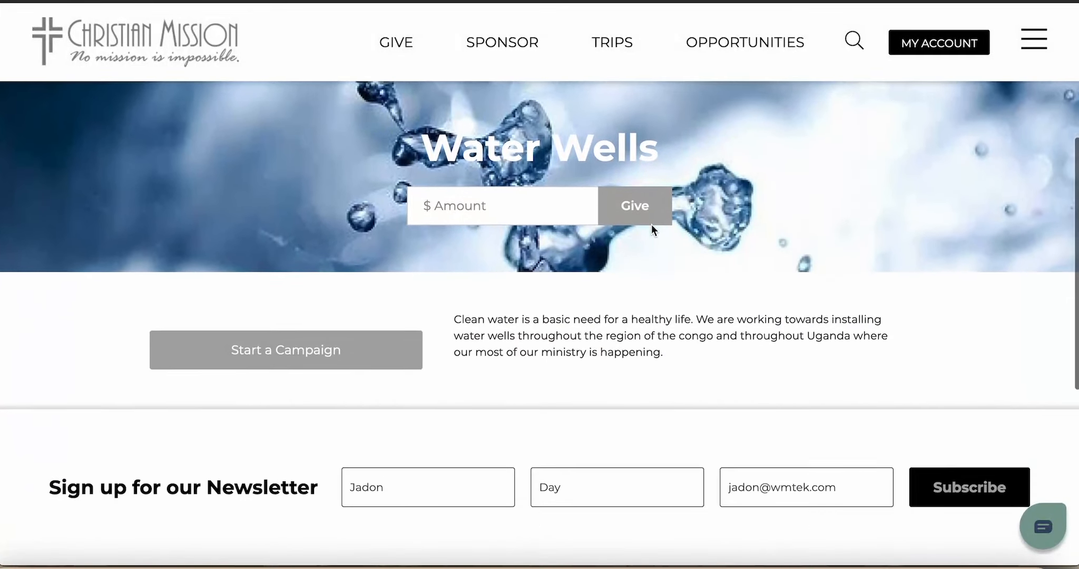
scroll(651, 225, up, 5)
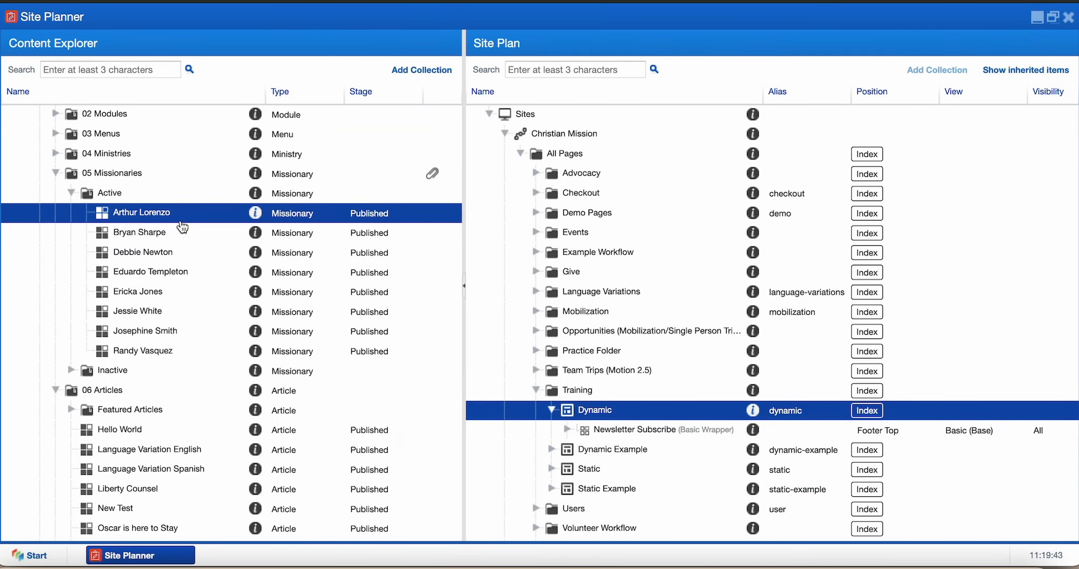
right_click(181, 223)
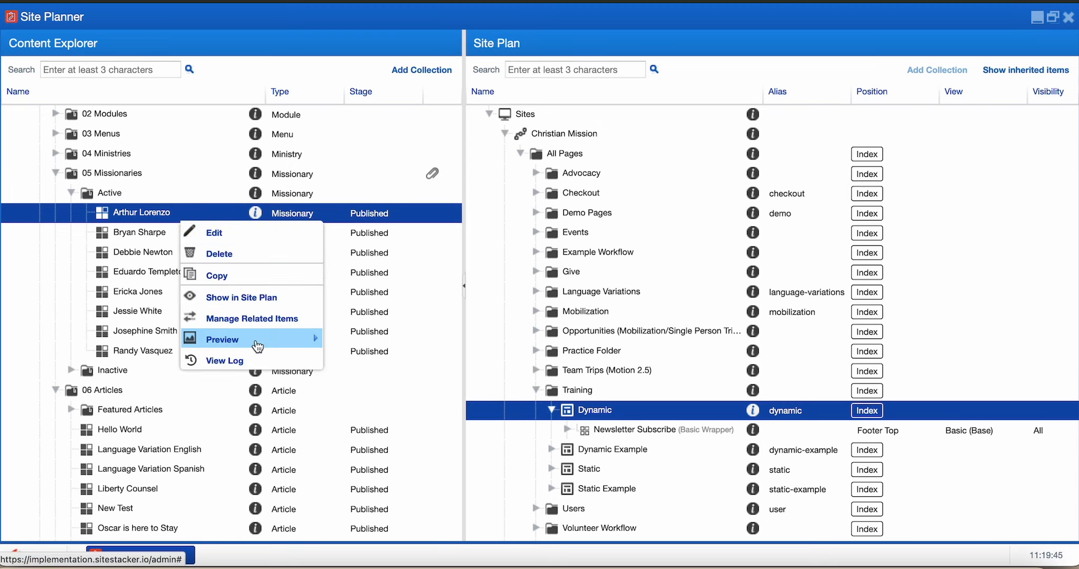
mouse_move(258, 346)
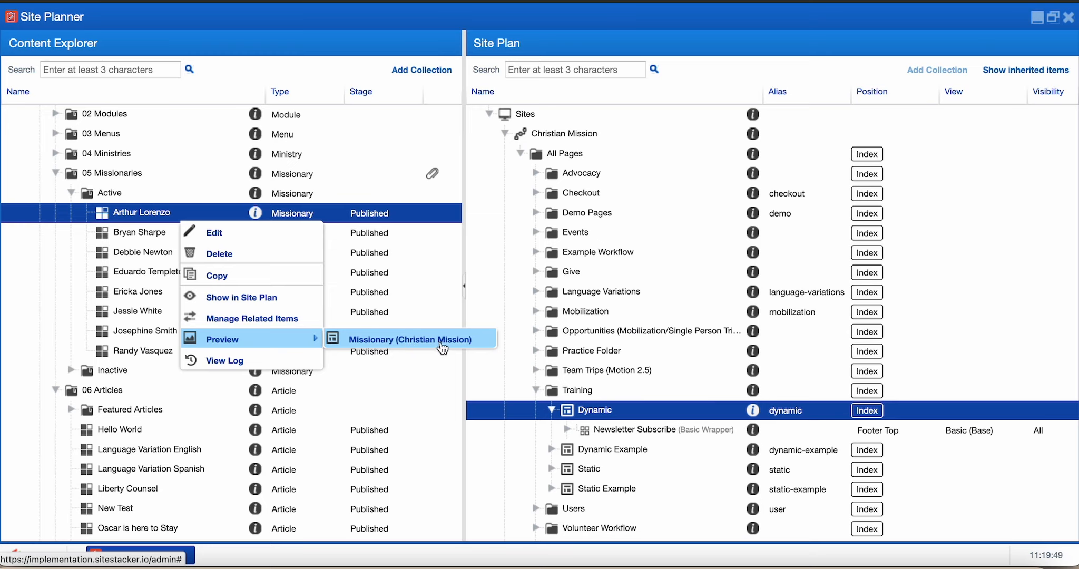
click(363, 337)
scroll(362, 334, down, 10)
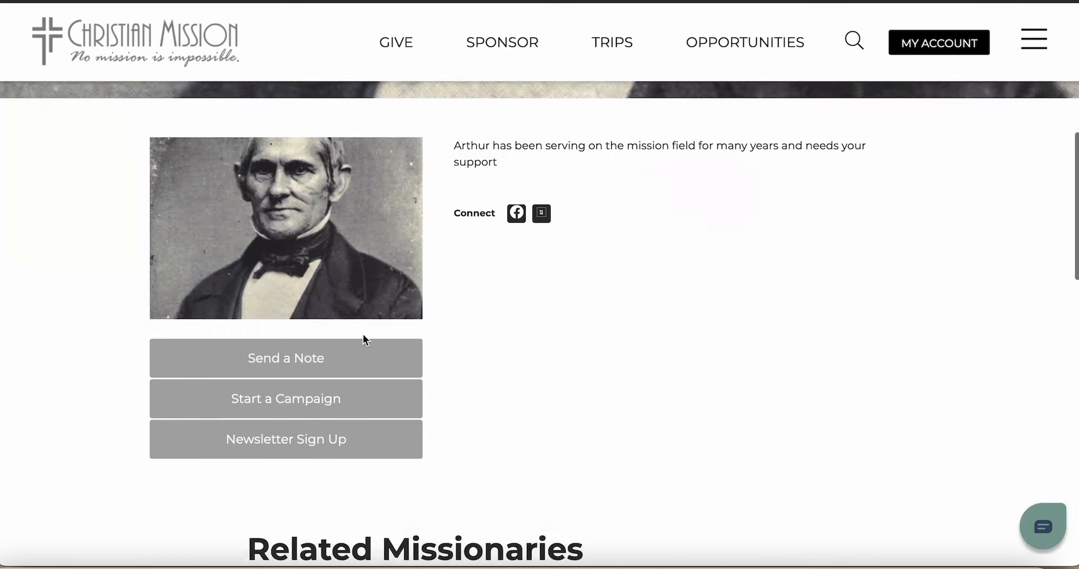
scroll(363, 334, up, 12)
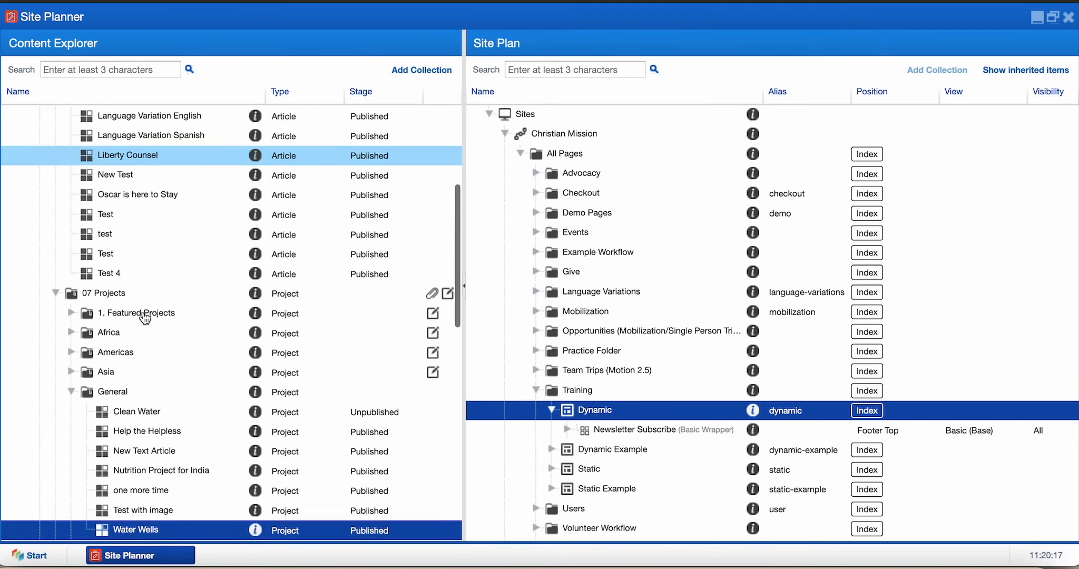
Open the Water Wells project in 07 Projects for editing and enable Manage Fixed Amounts in its campaign info
scroll(150, 317, down, 3)
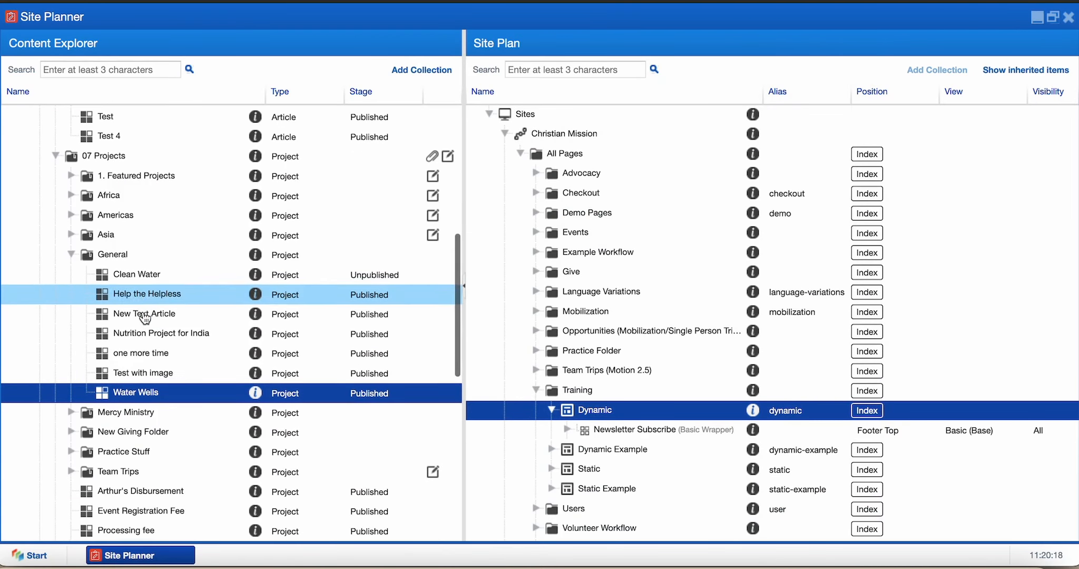
right_click(150, 392)
click(180, 401)
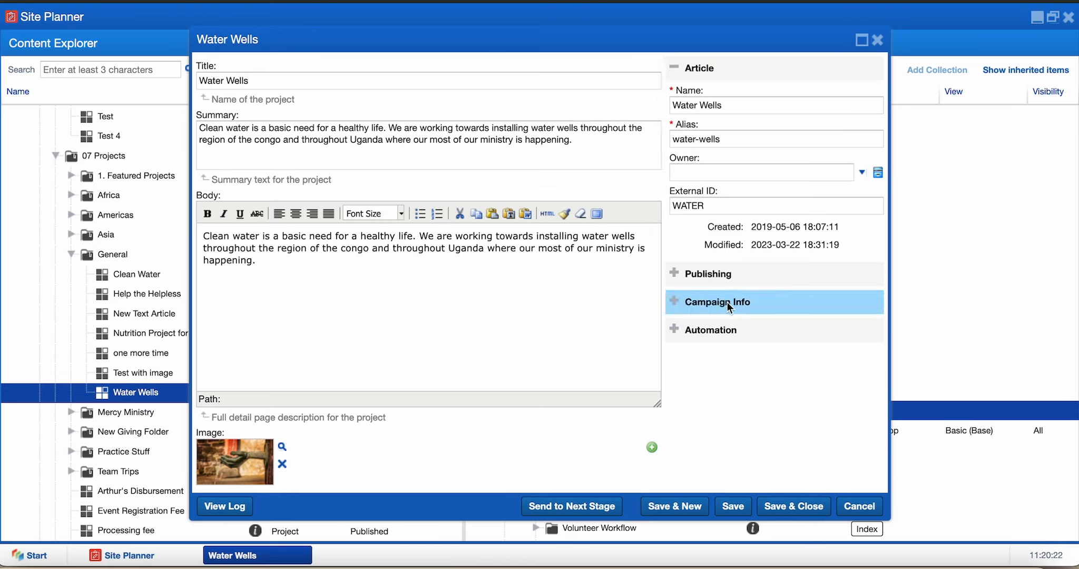
click(709, 302)
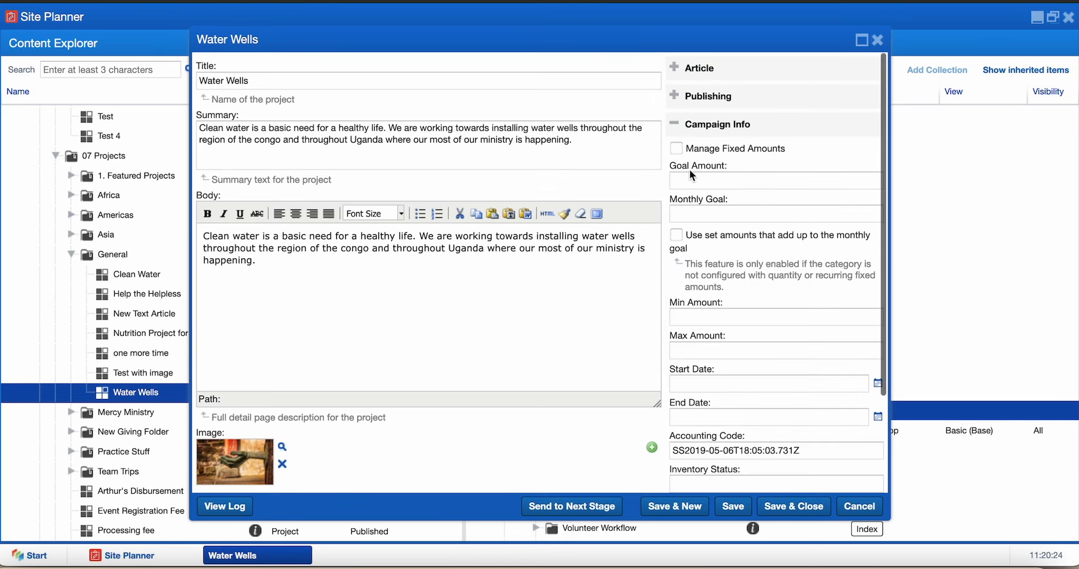
click(677, 149)
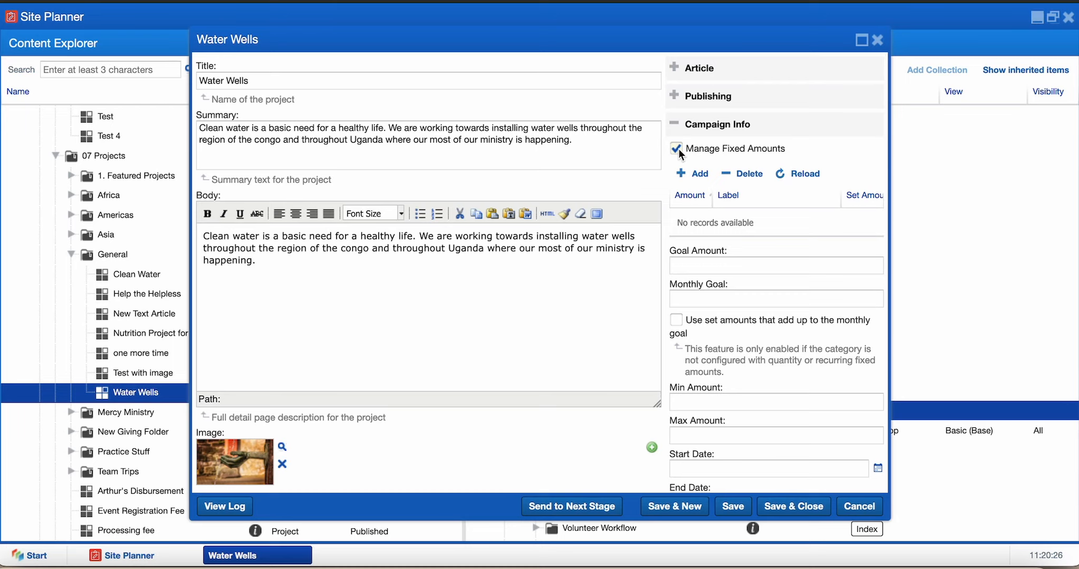
Add fixed amounts 25, 50, 75 and 100 labelled $25, $50, $75 and $100, and save the Water Wells project
click(694, 175)
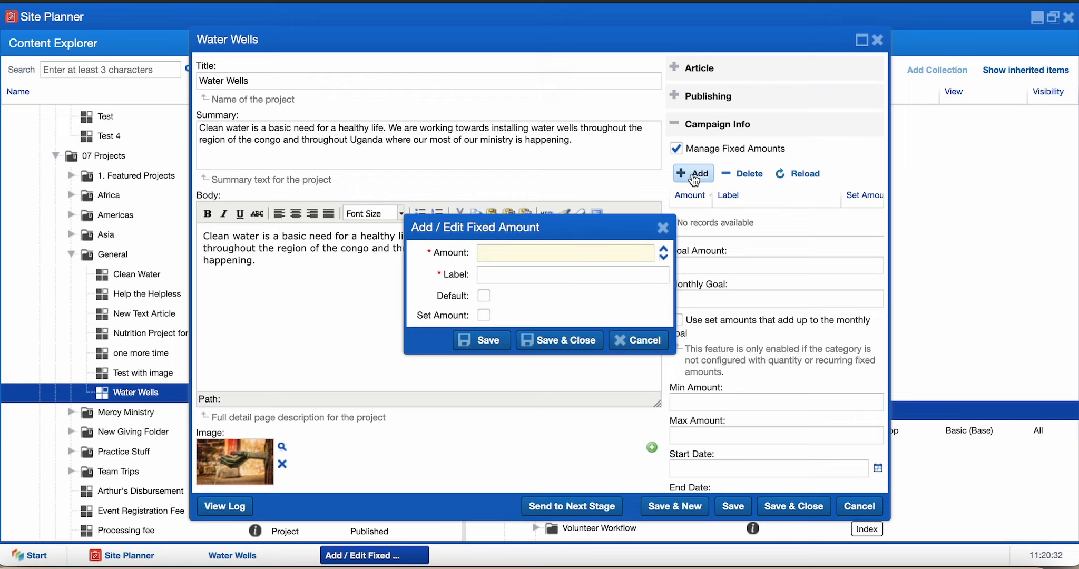
text(25)
click(619, 274)
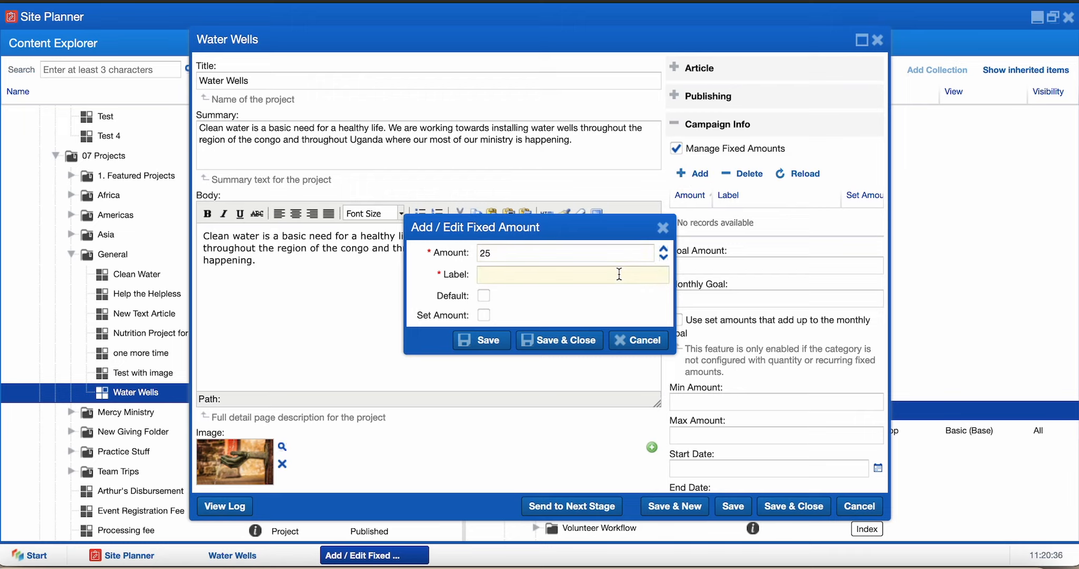
text($25)
click(558, 340)
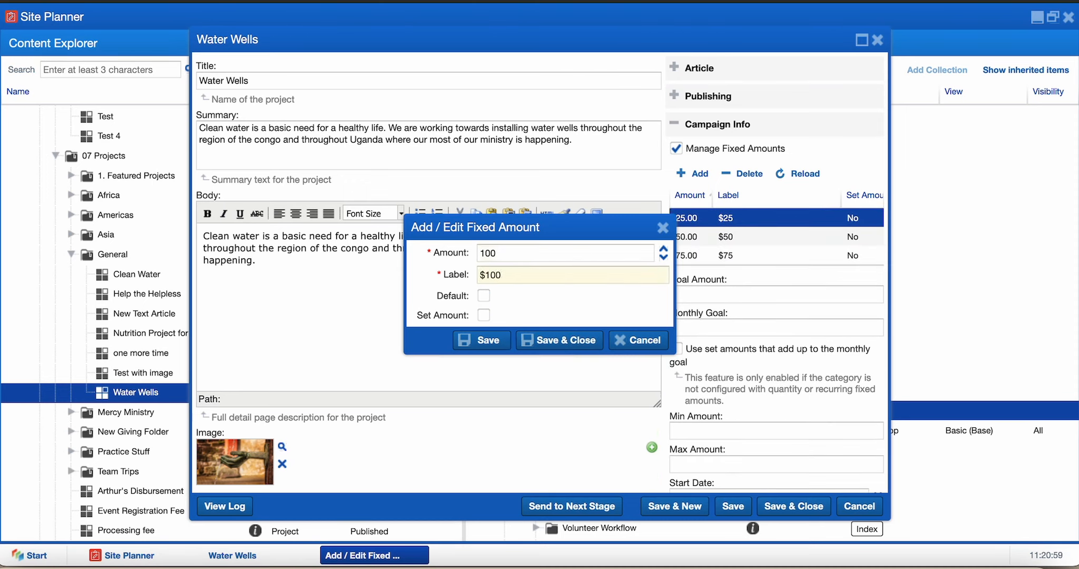
click(559, 339)
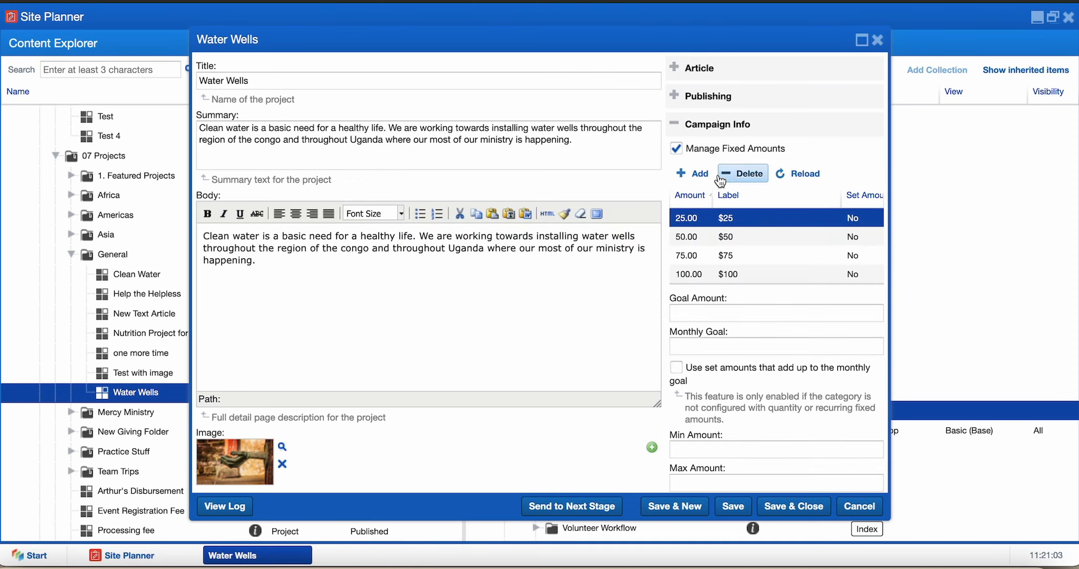
click(734, 508)
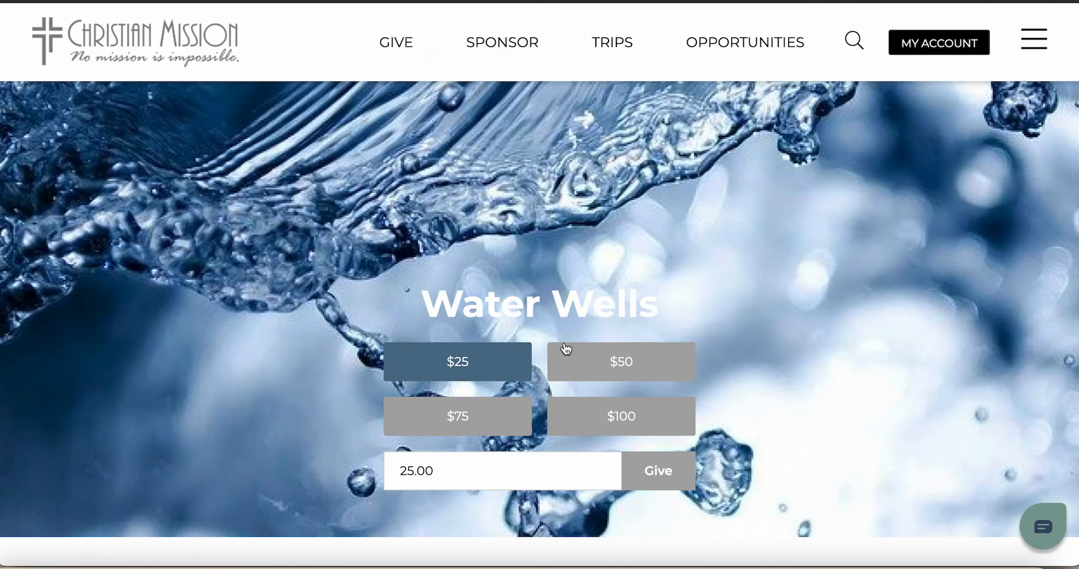
Try the $50, $75 and $25 giving options on the Water Wells website page
click(591, 361)
click(503, 413)
click(458, 362)
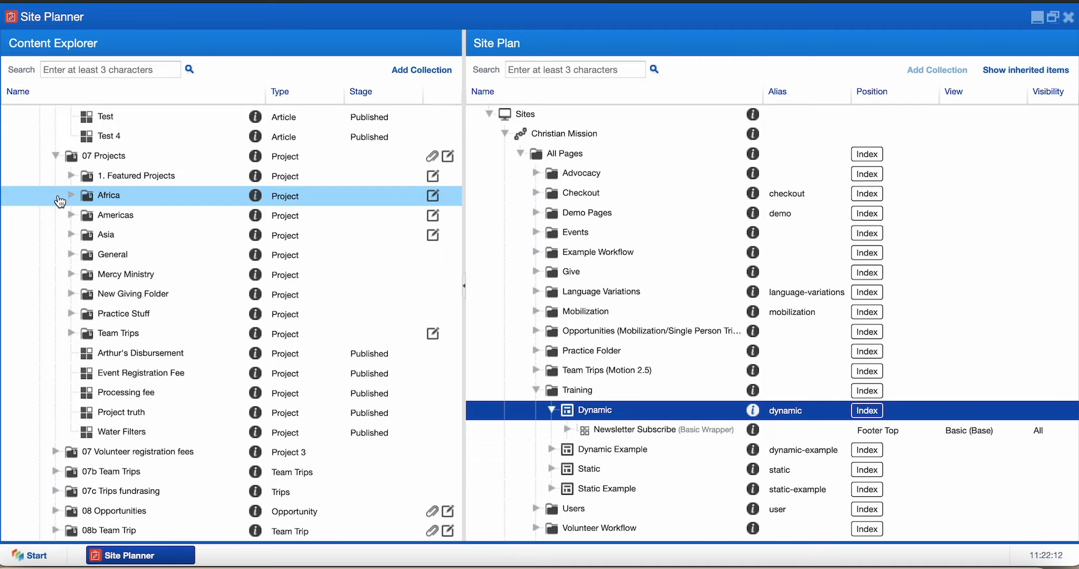
Open the default content form of the Africa project folder and review its summary, body, image and cover image fields
click(112, 203)
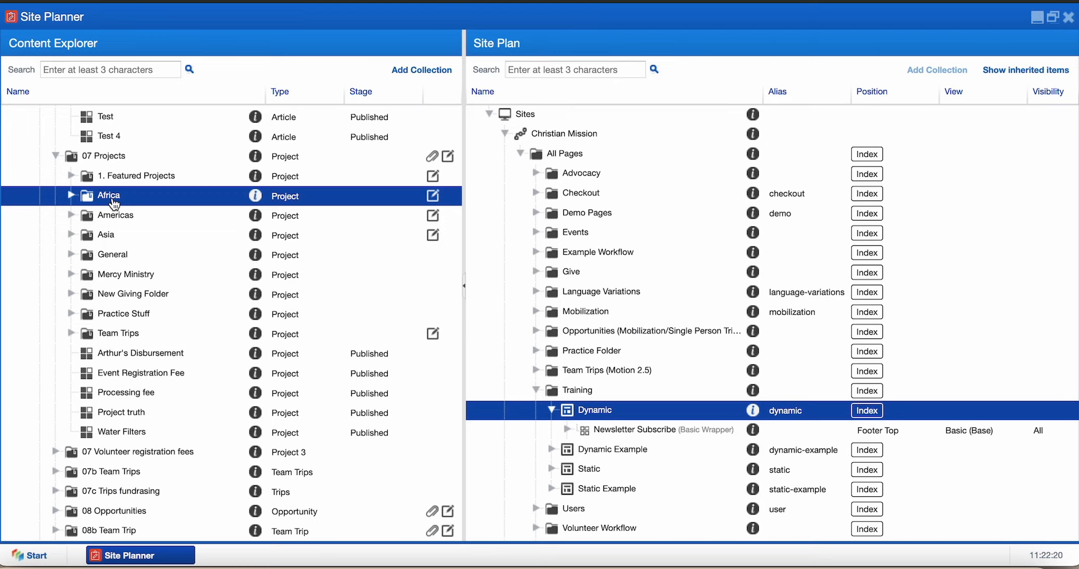
right_click(114, 203)
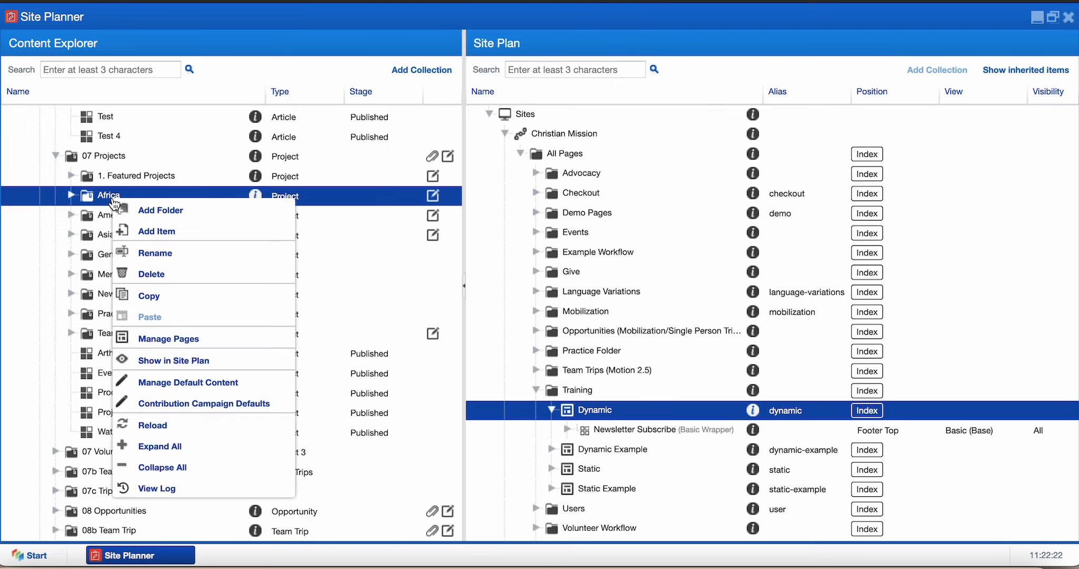
click(203, 384)
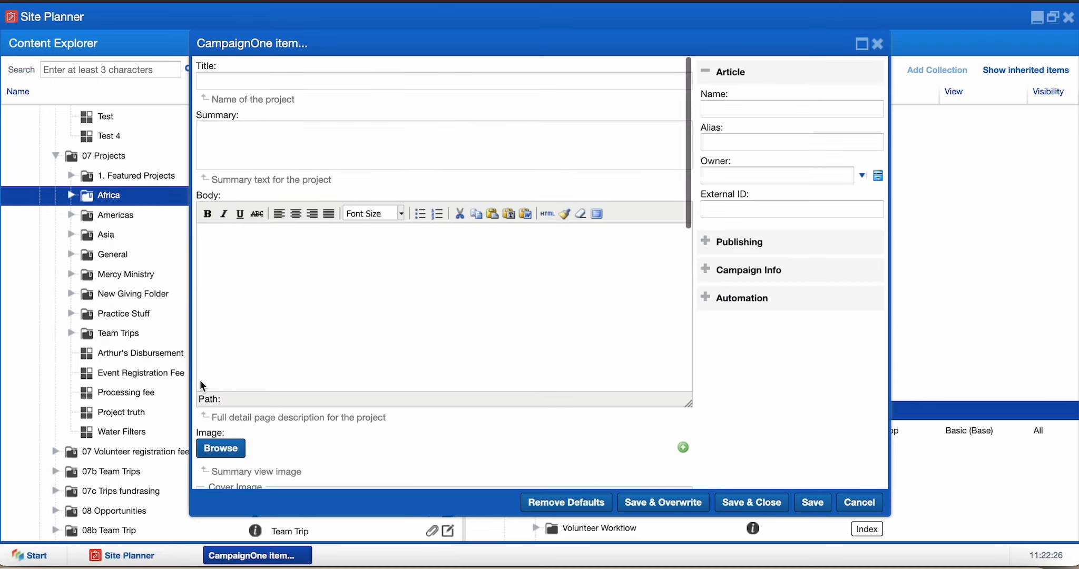
scroll(406, 456, down, 10)
scroll(406, 457, up, 10)
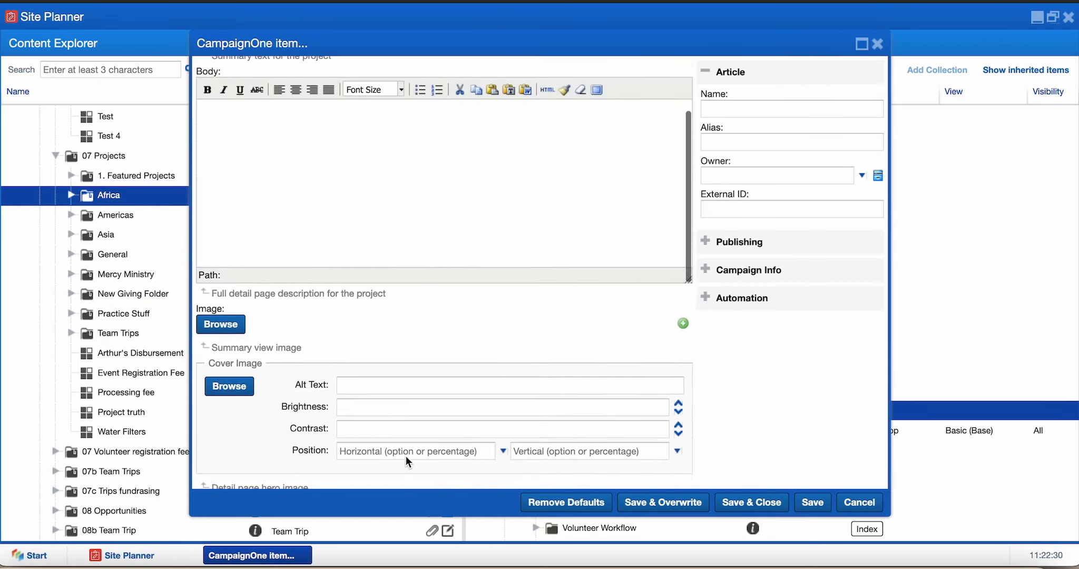
scroll(406, 456, down, 1)
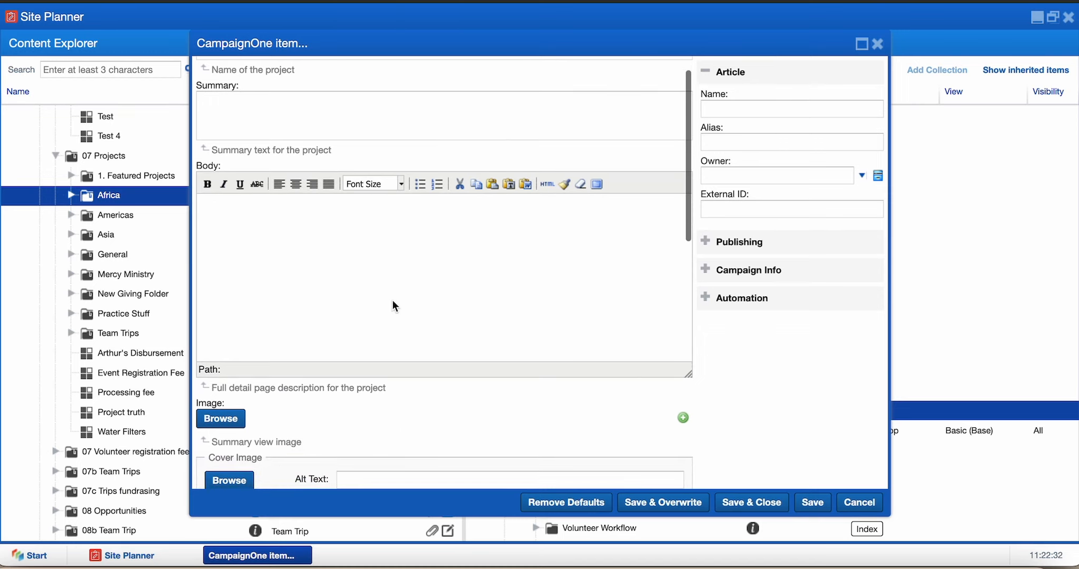
scroll(392, 300, up, 2)
scroll(392, 300, down, 1)
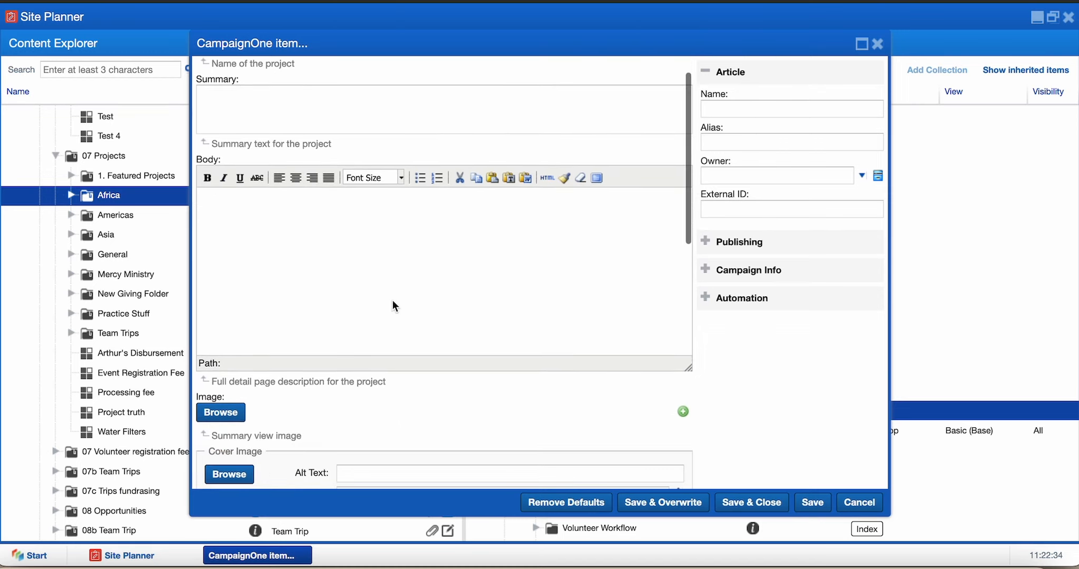
click(323, 275)
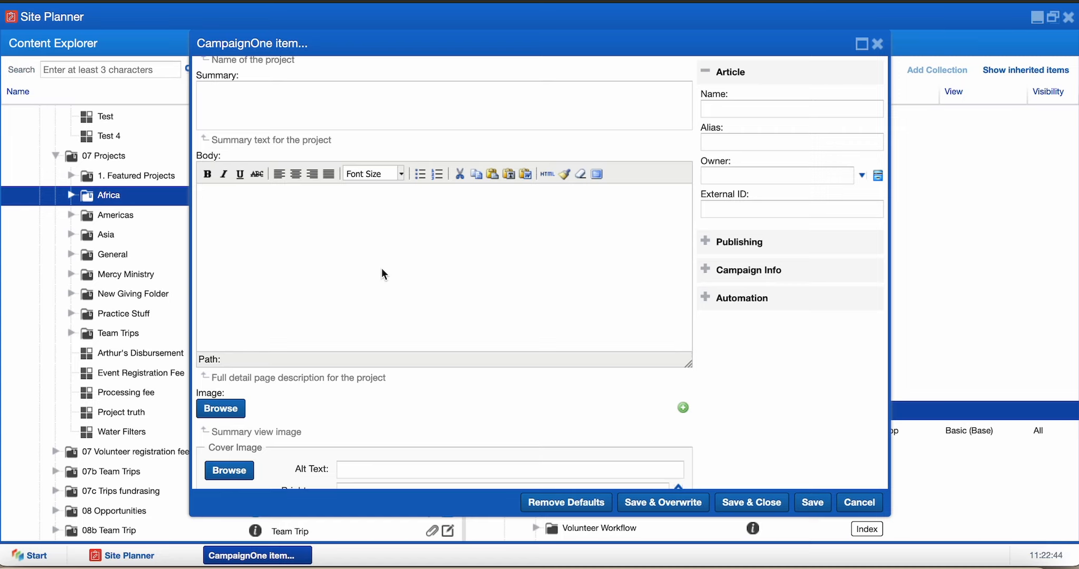
Set 2-forest.jpg from the file manager as the Africa folder's default cover image
scroll(381, 269, down, 4)
click(217, 266)
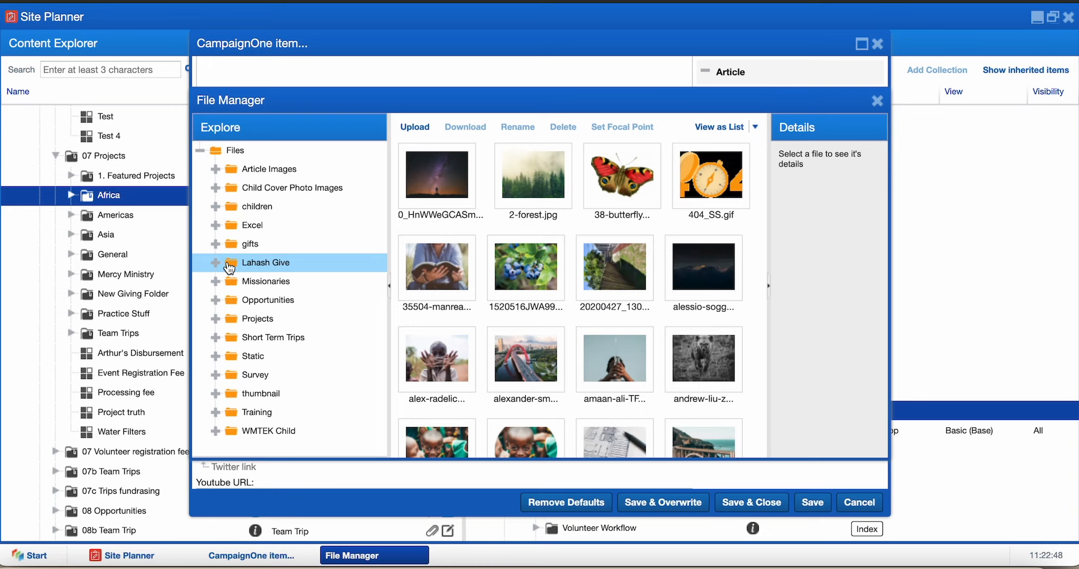
double_click(533, 194)
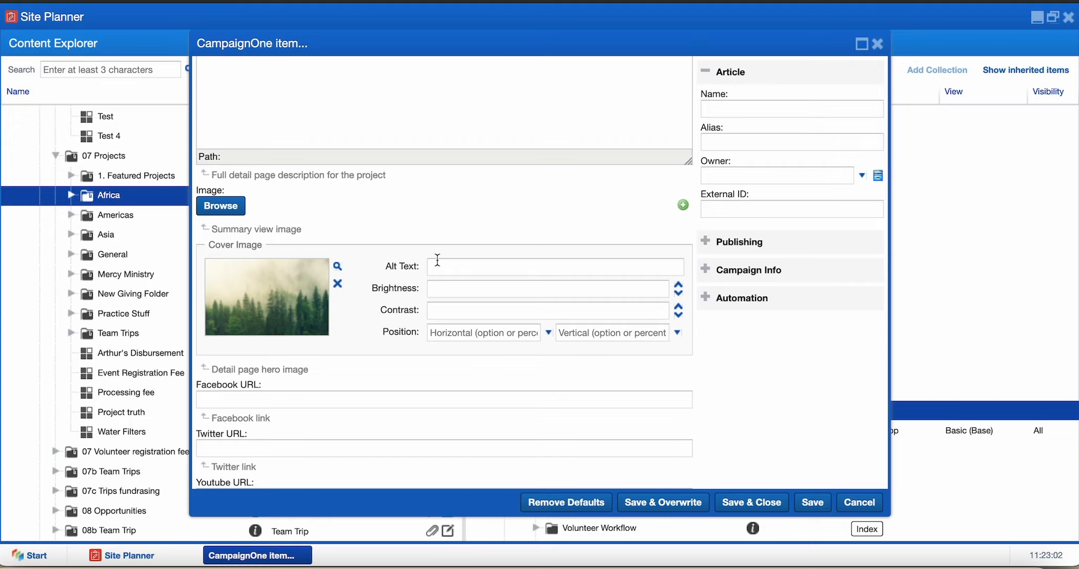
scroll(437, 260, up, 1)
scroll(437, 260, up, 1)
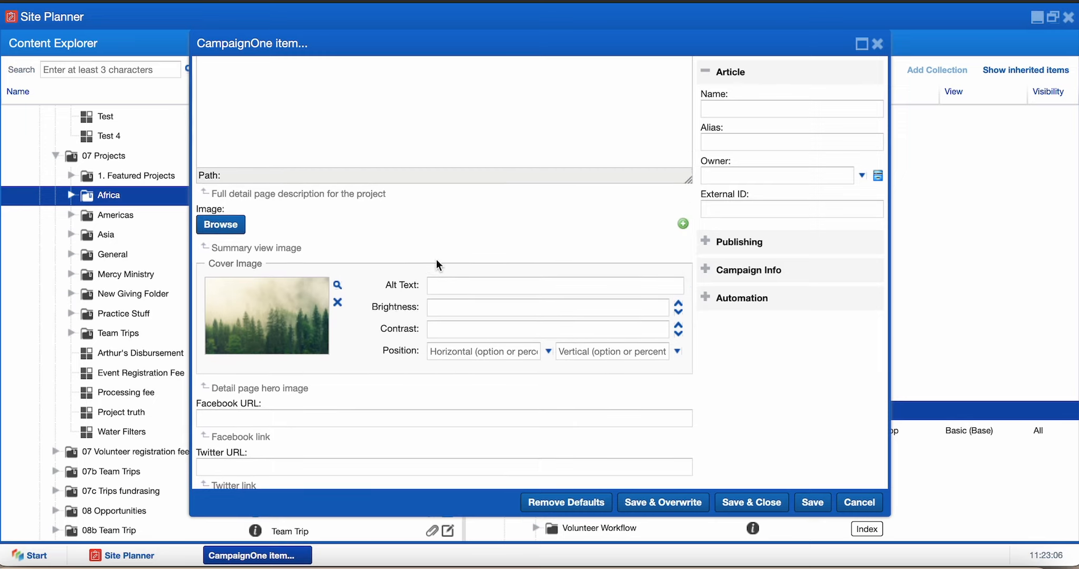
scroll(437, 260, up, 5)
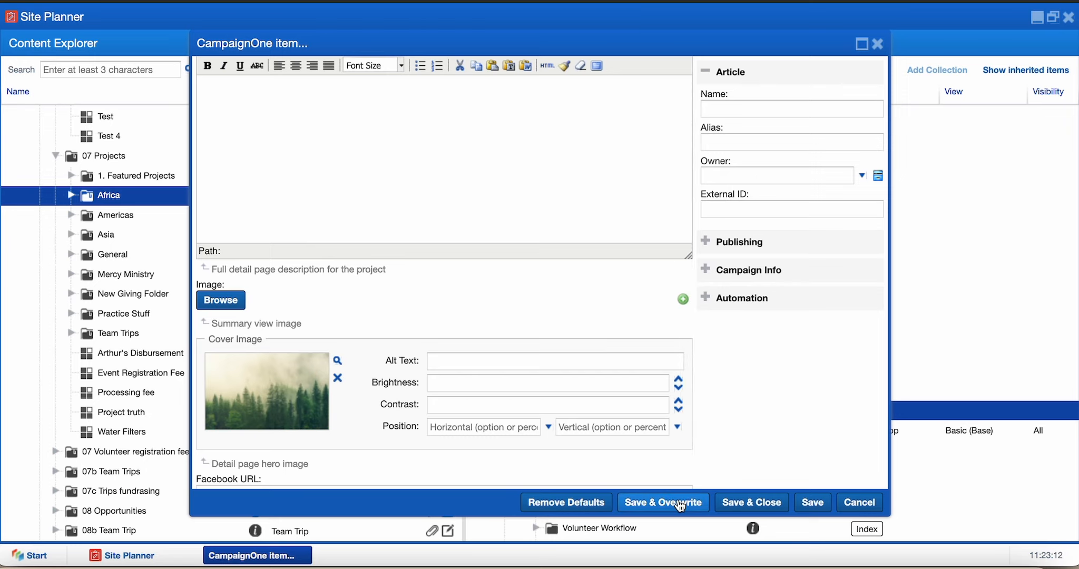
Review the fields that can be overwritten on existing items, try Body and Cover Image, and discard the Africa folder defaults
click(680, 504)
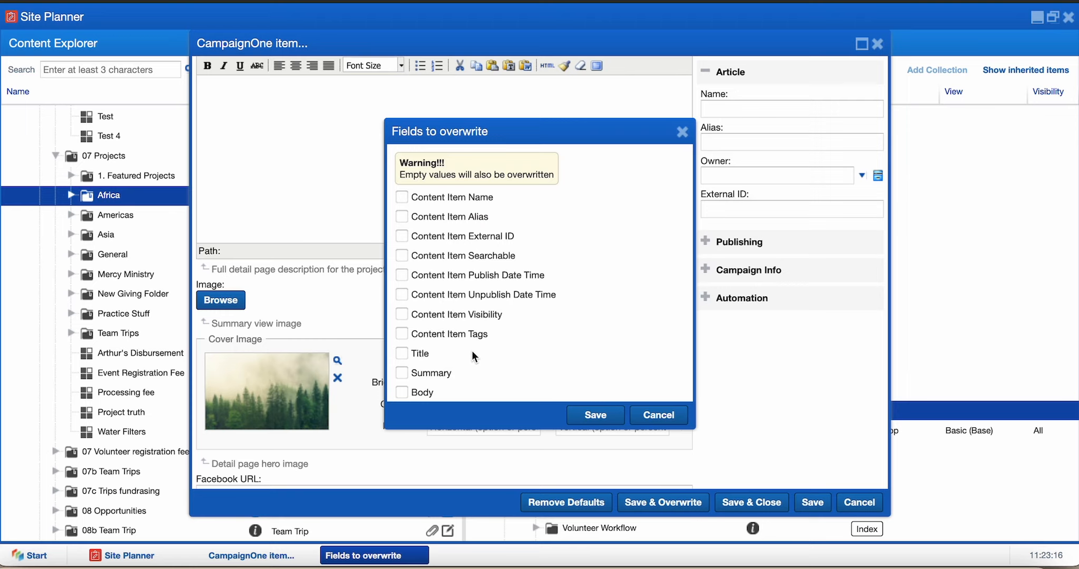
scroll(473, 356, down, 5)
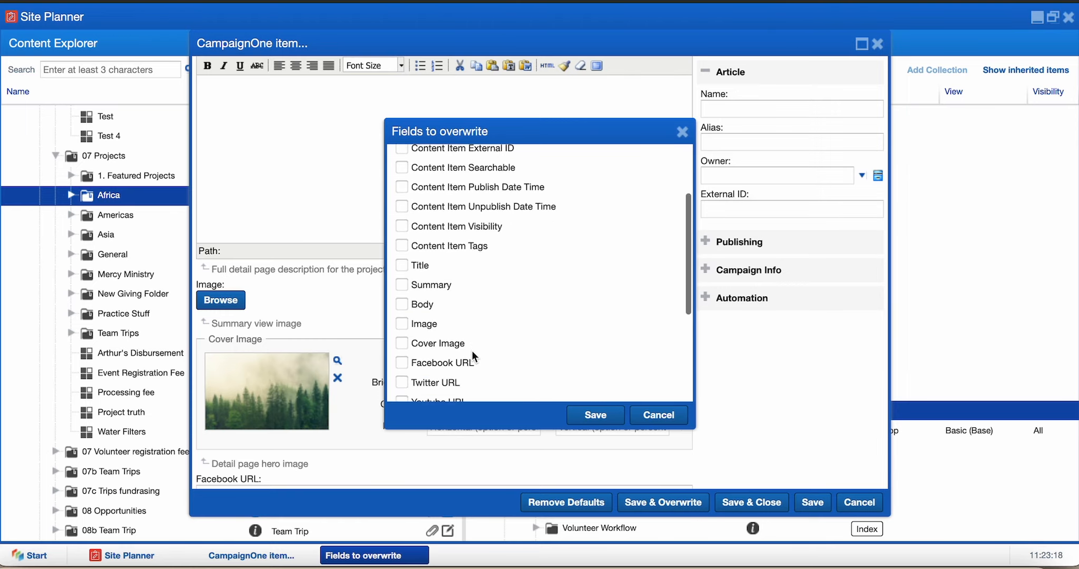
scroll(471, 351, down, 1)
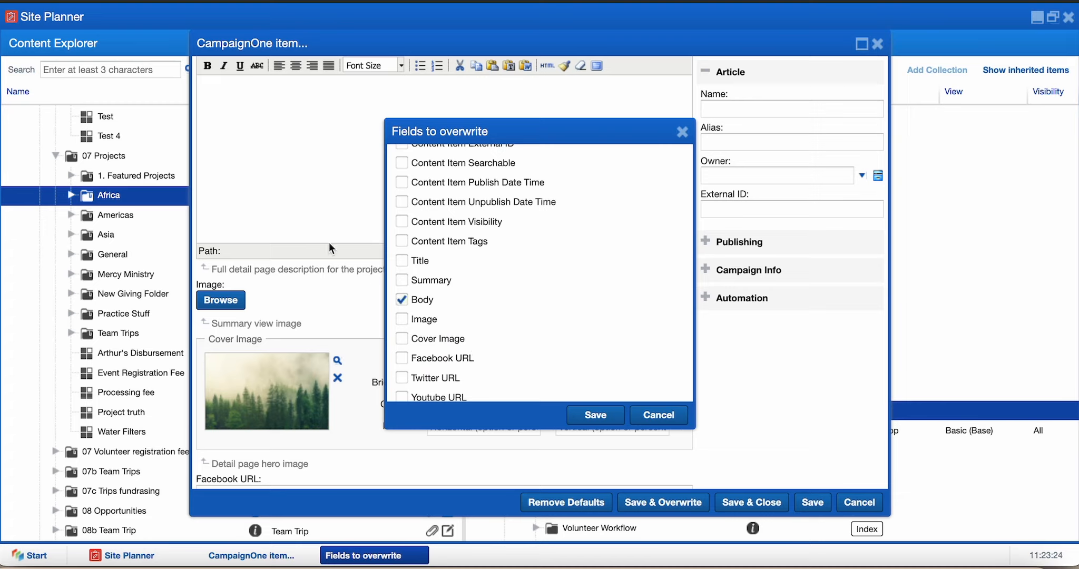
scroll(372, 232, up, 1)
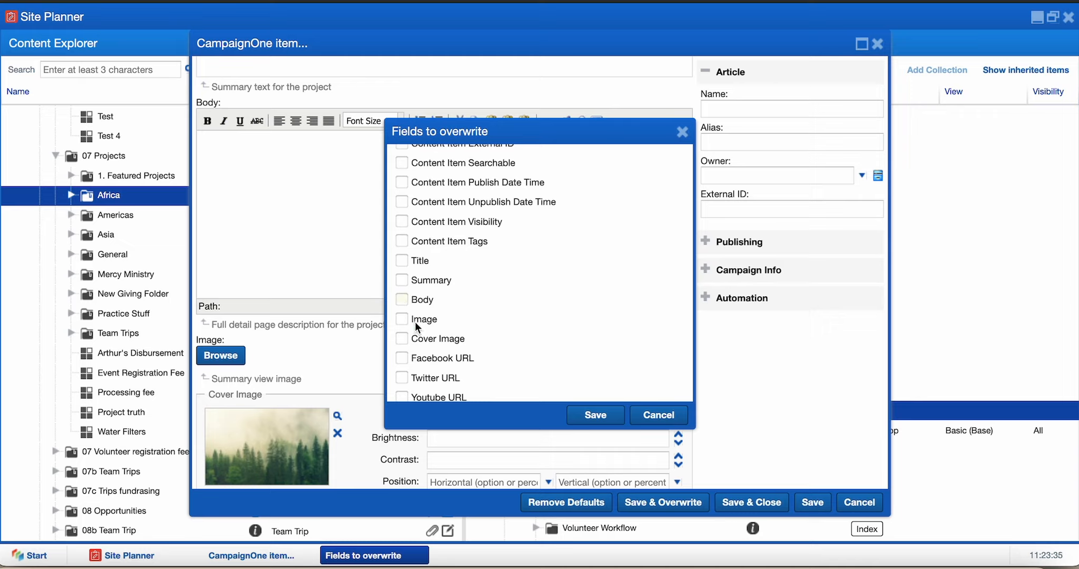
scroll(414, 322, up, 1)
scroll(404, 268, down, 2)
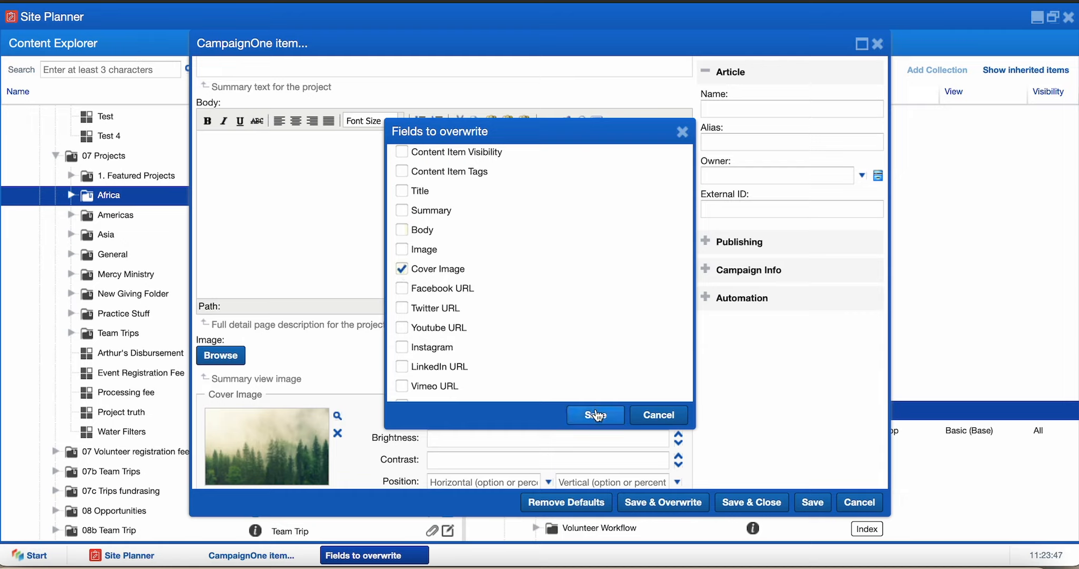
click(659, 415)
scroll(657, 410, up, 4)
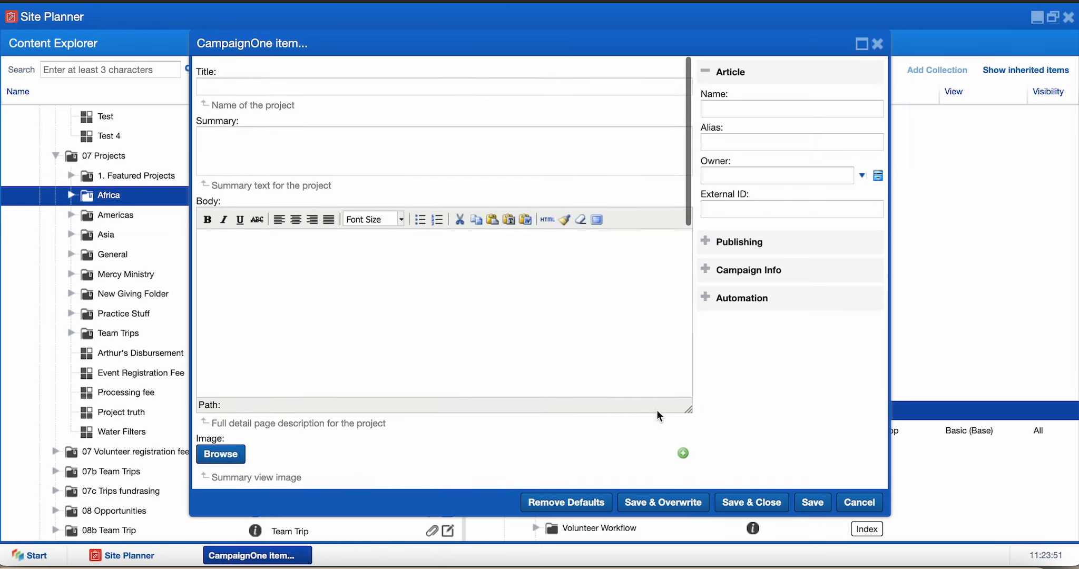
click(859, 502)
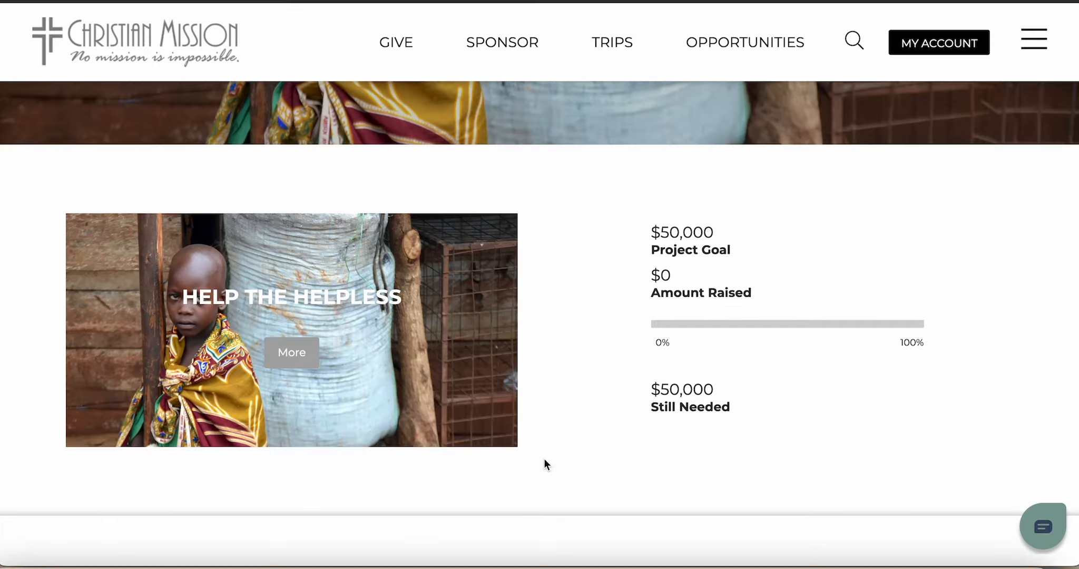
Examine the example website page's project, article and missionary sections, and move the missionary slider back through its cards
scroll(545, 464, up, 5)
scroll(509, 233, down, 5)
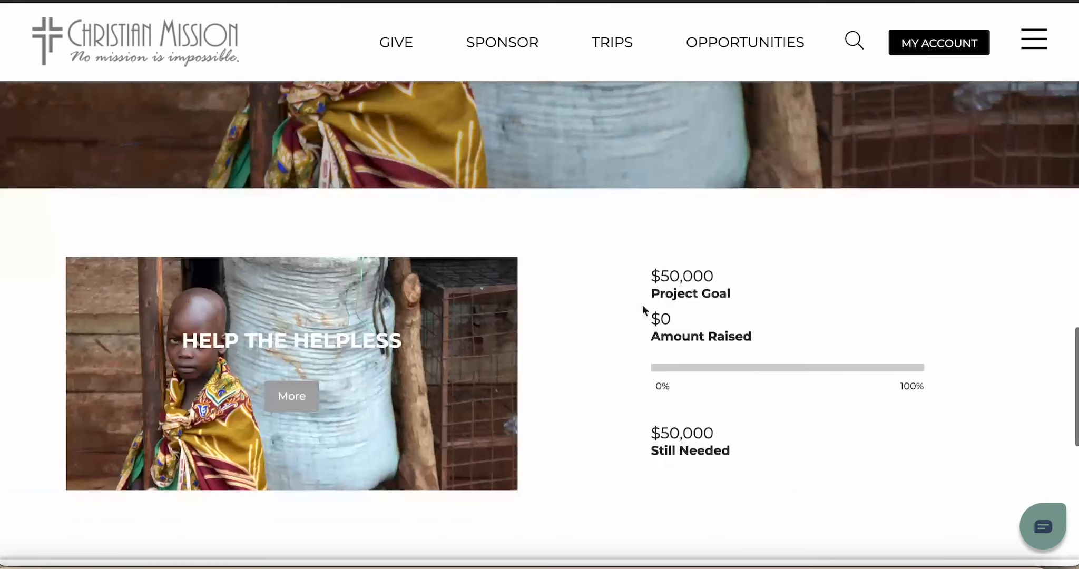
scroll(654, 268, up, 10)
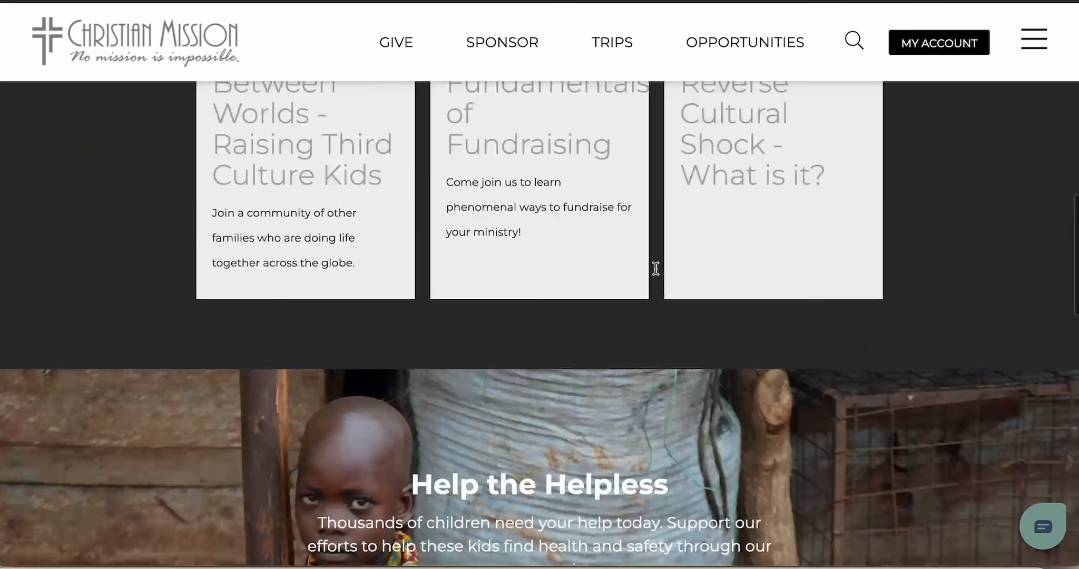
scroll(655, 268, down, 4)
scroll(654, 268, up, 10)
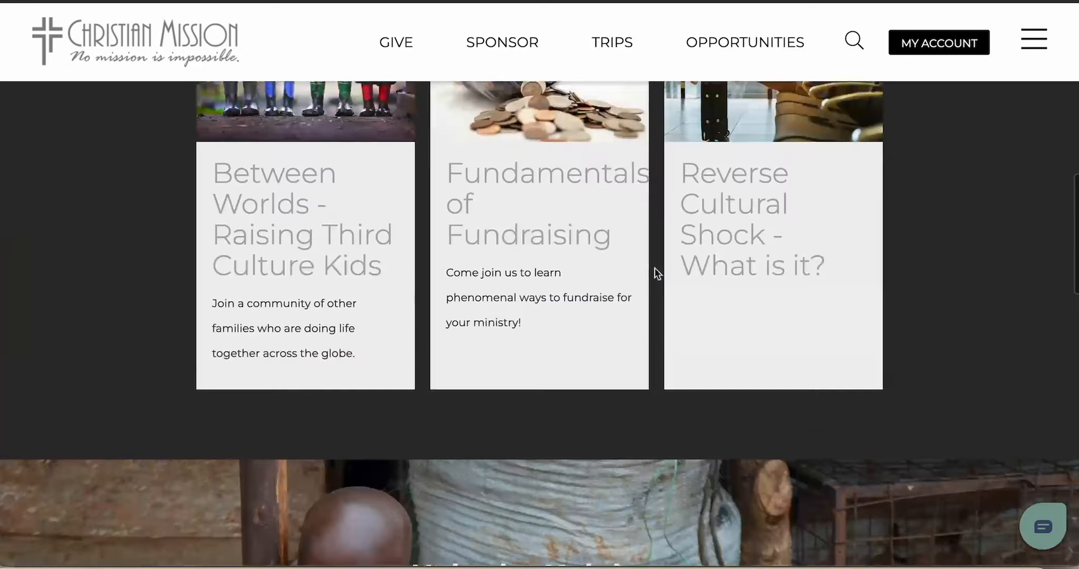
click(140, 313)
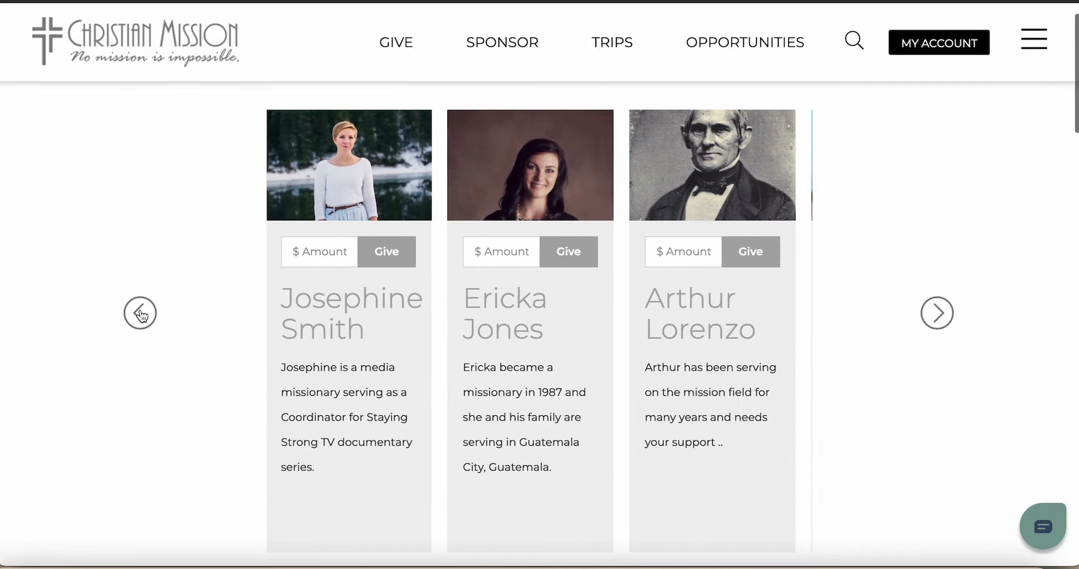
click(140, 313)
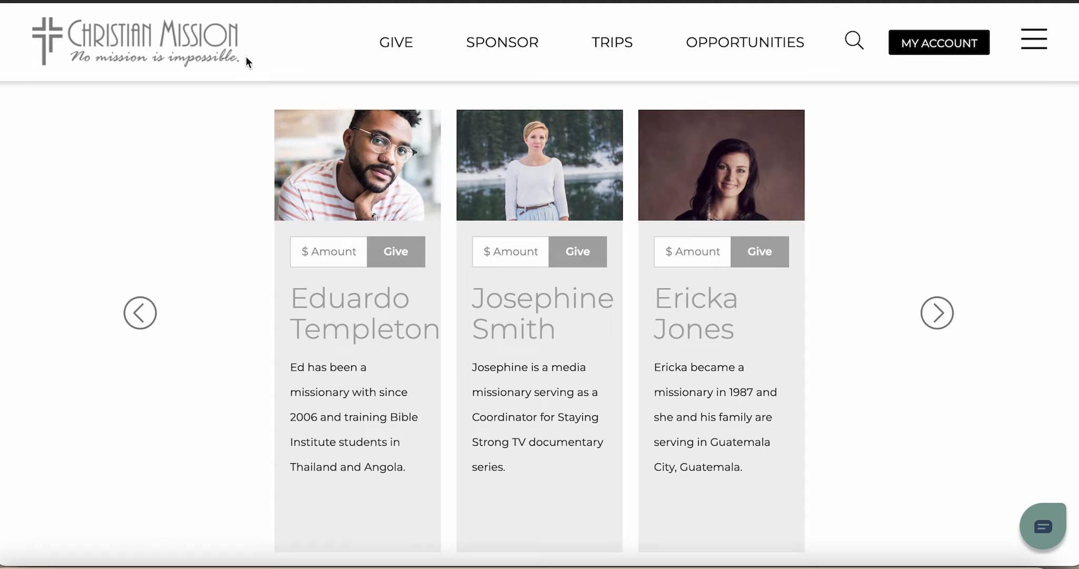
scroll(207, 119, up, 1)
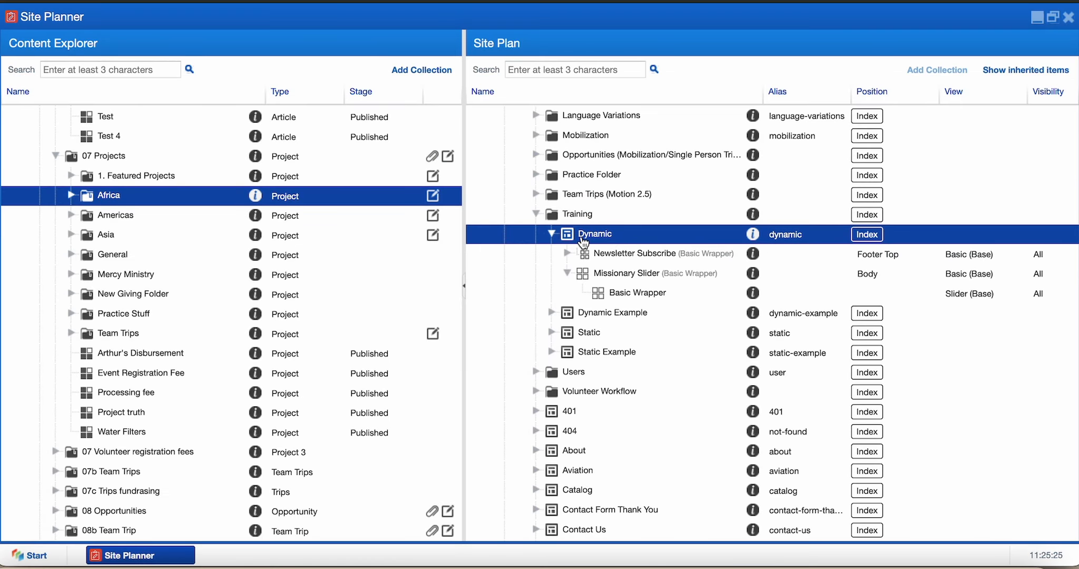
Remove the "Wrapper with equalized children height" view class from the Missionary Slider wrapper on the Dynamic page and save it
double_click(625, 273)
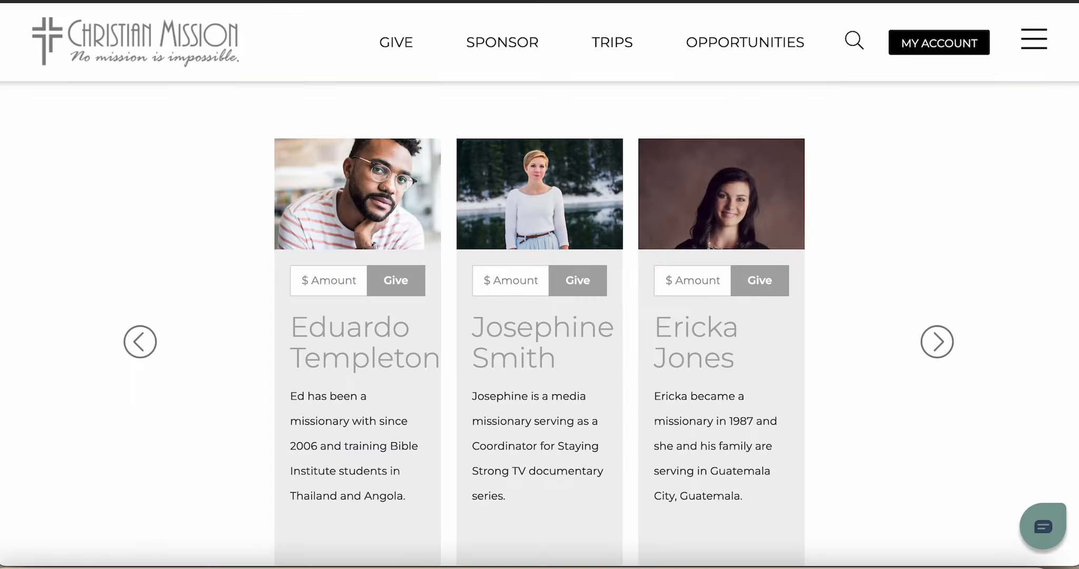
scroll(457, 273, down, 3)
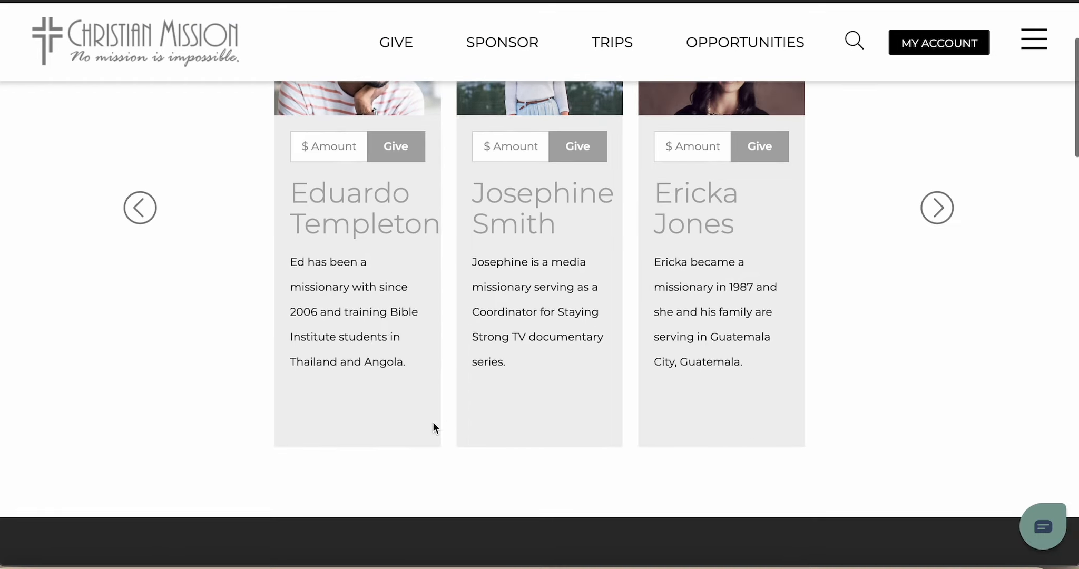
scroll(406, 423, up, 2)
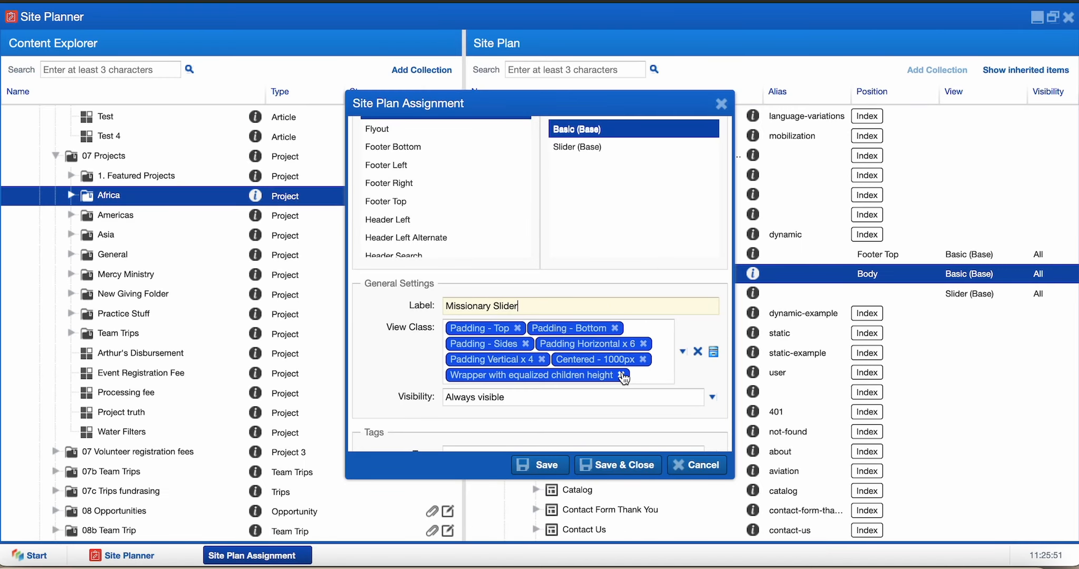
scroll(622, 401, up, 2)
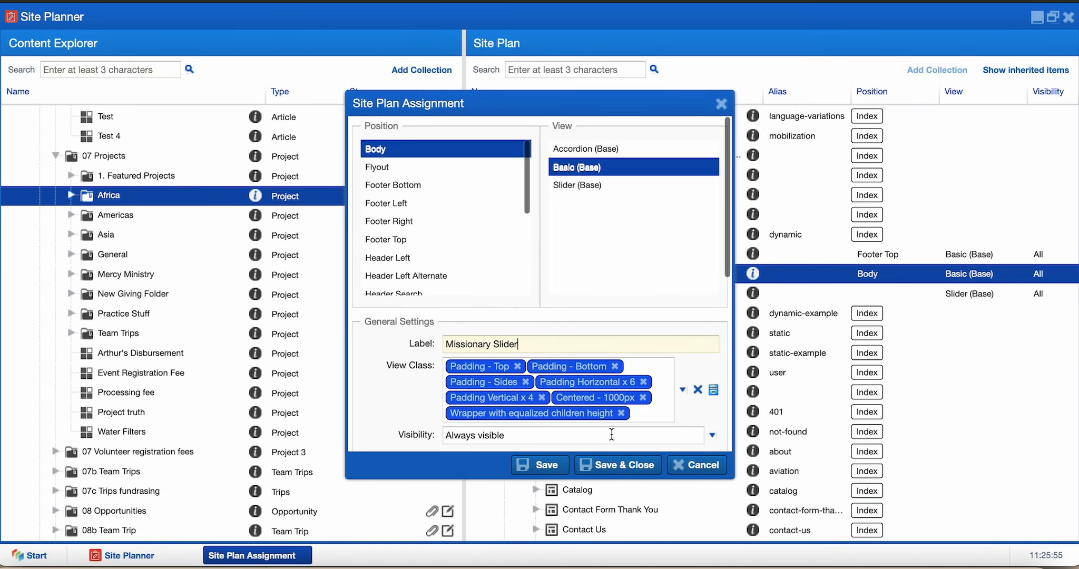
click(621, 413)
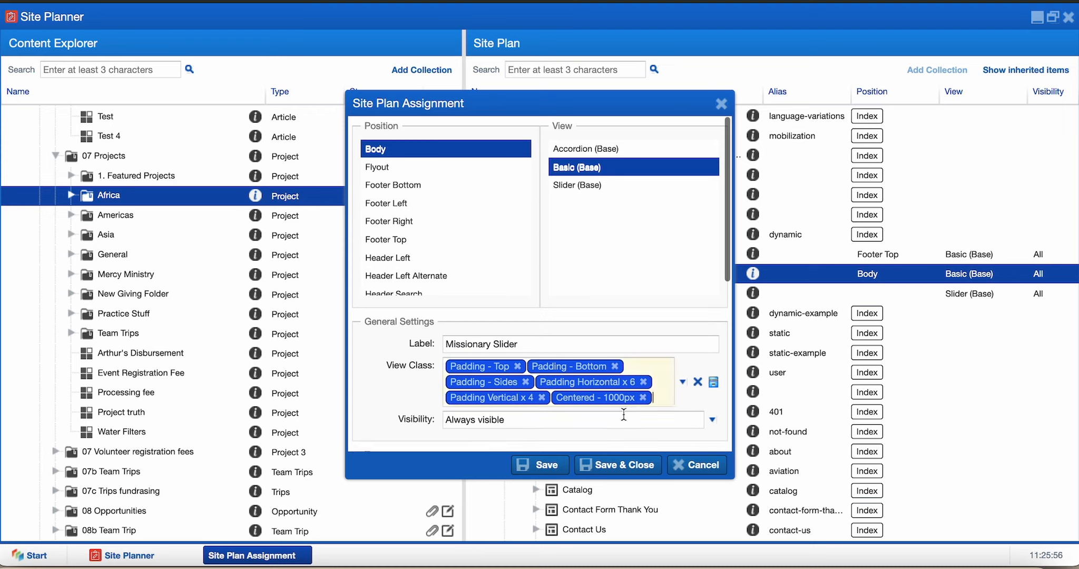
click(647, 469)
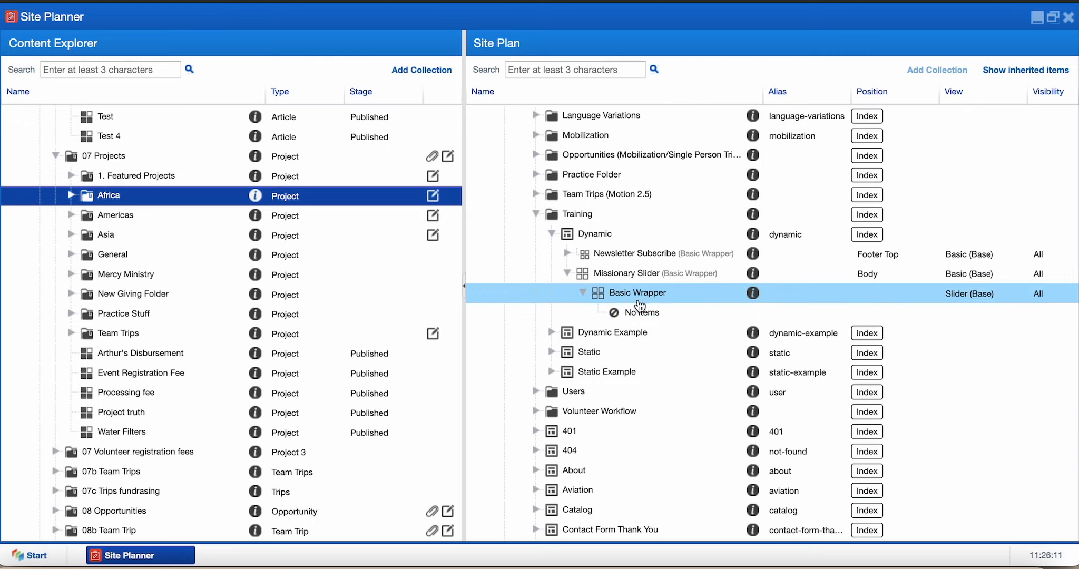
Check the assignment settings of the Missionary Slider wrapper and its nested Basic Wrapper without changing them
double_click(631, 275)
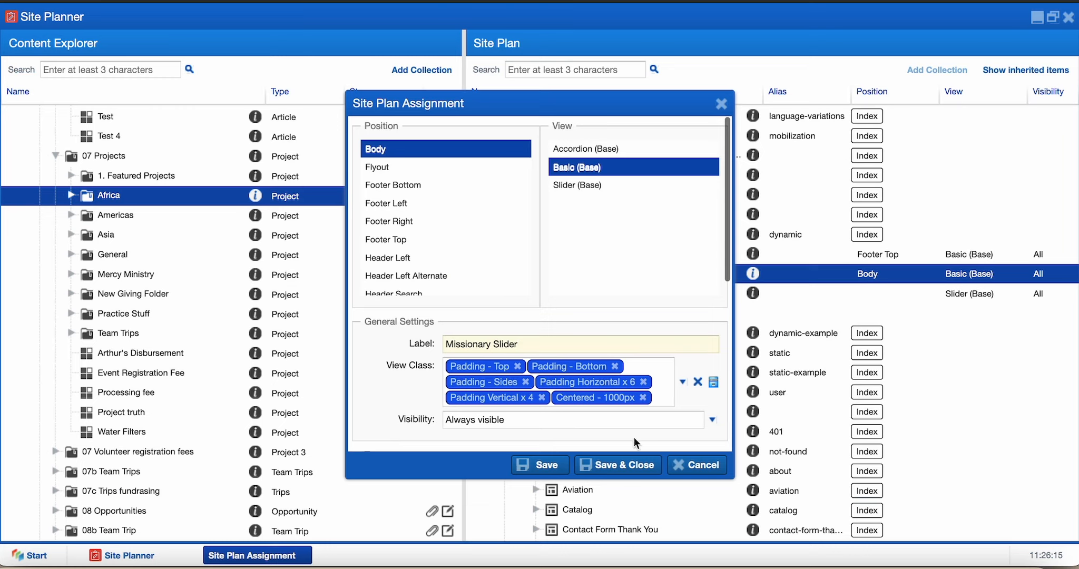
click(696, 466)
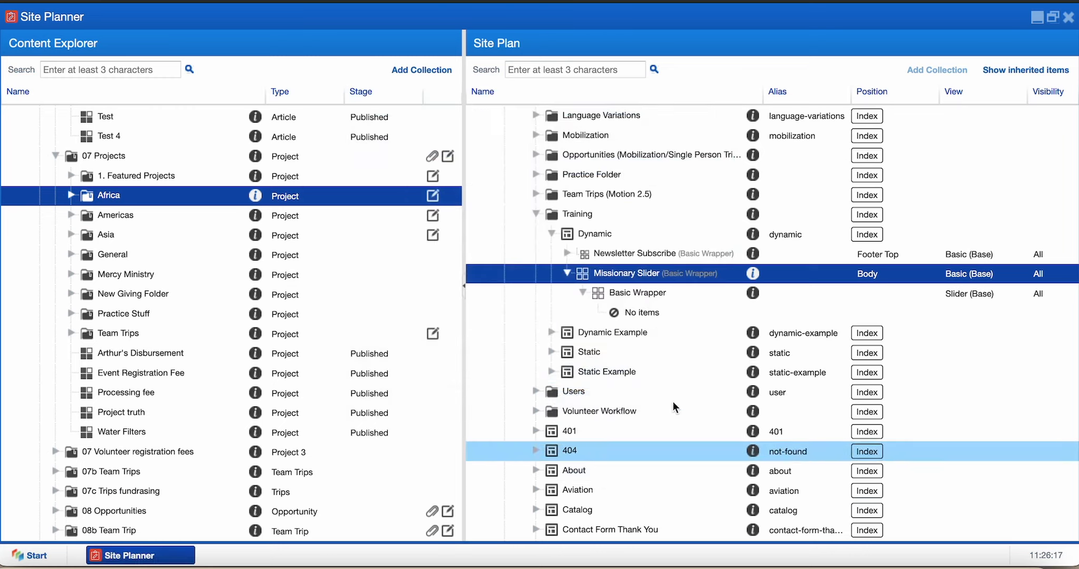
double_click(635, 298)
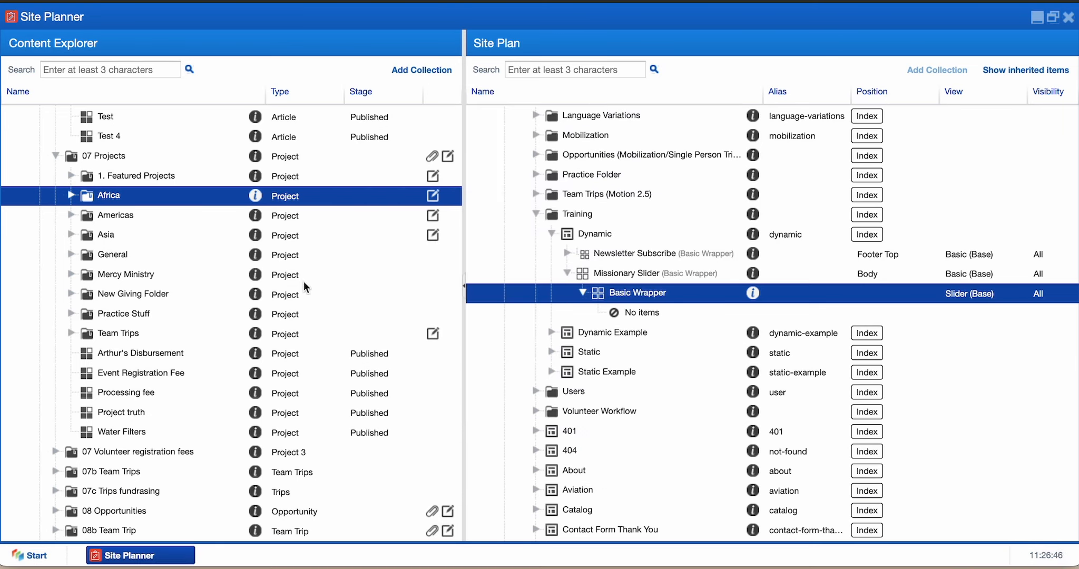
Collapse the 07 Projects and 06 Articles folders in the content tree
scroll(86, 229, up, 3)
click(60, 216)
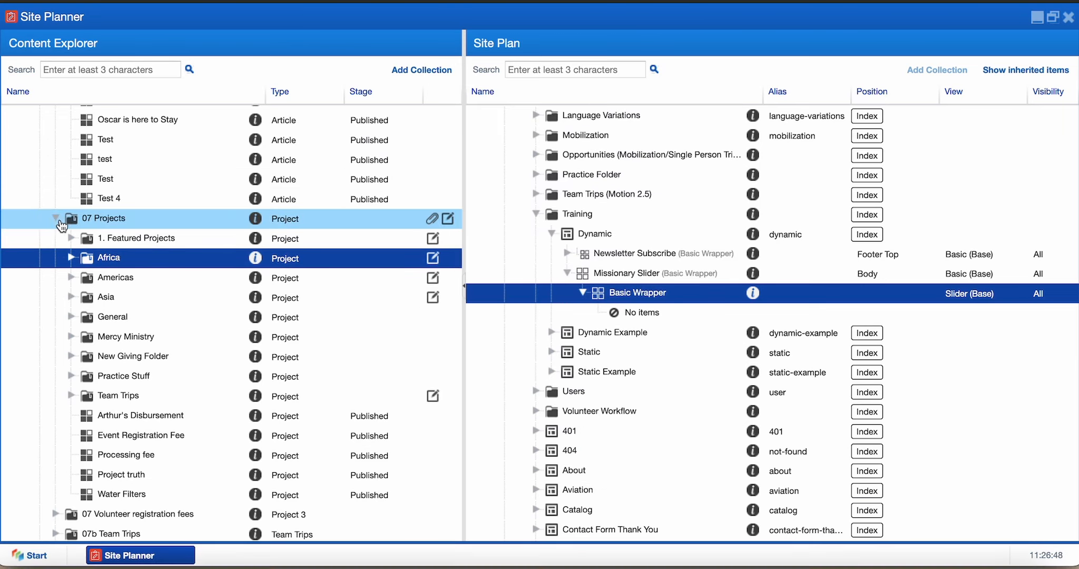
scroll(50, 232, up, 9)
scroll(52, 211, up, 1)
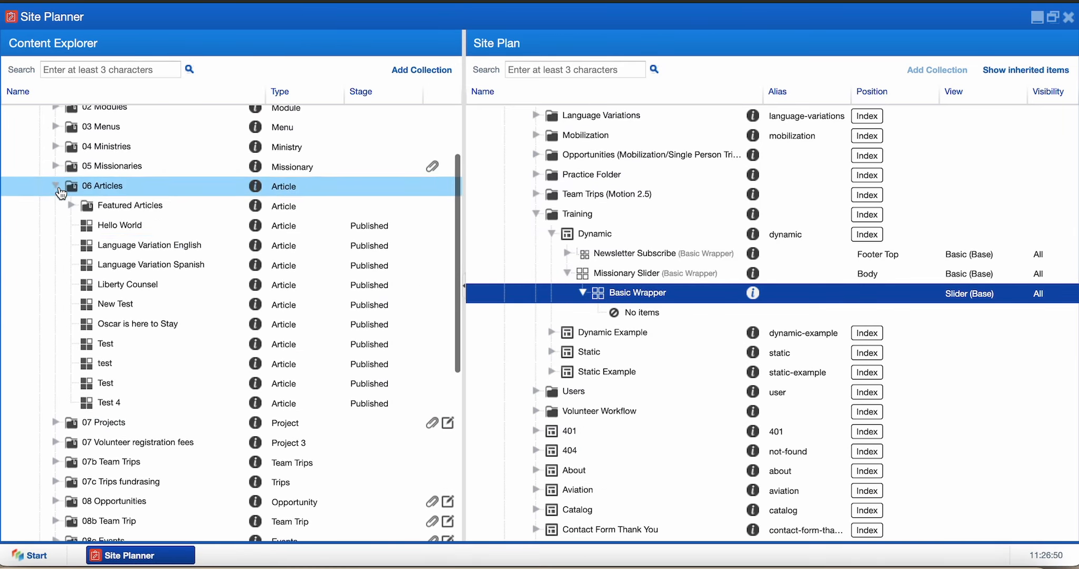
click(55, 187)
Look at the Active and Inactive subfolders of 05 Missionaries and collapse the folder again
click(102, 170)
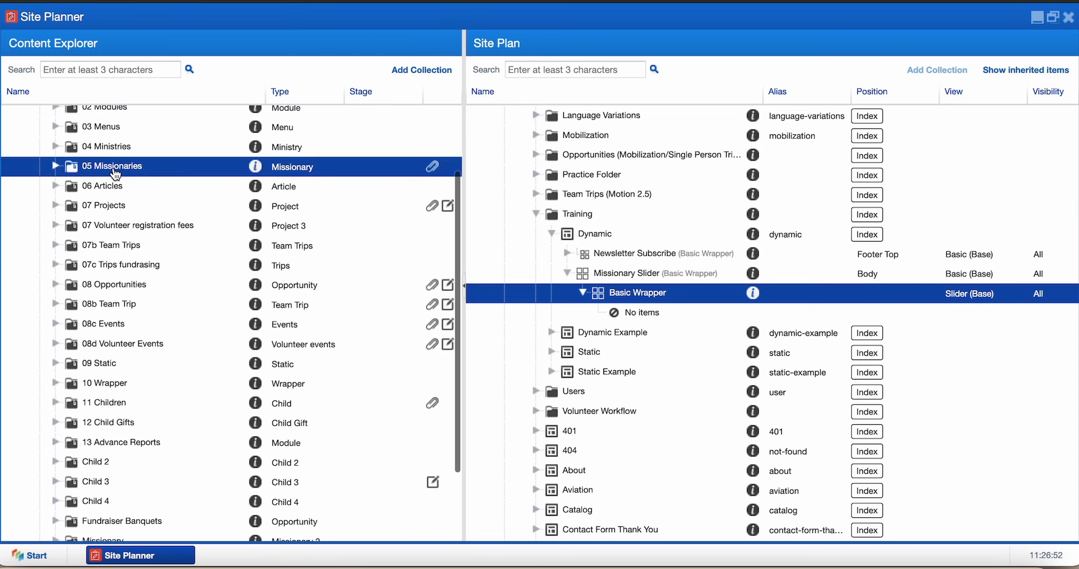
click(55, 167)
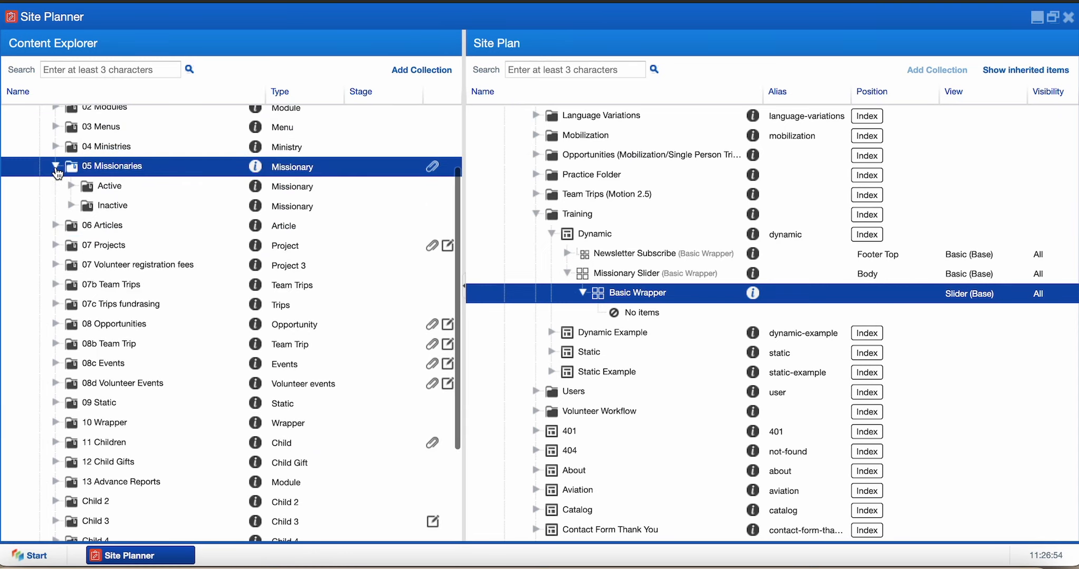
click(110, 191)
drag(111, 195, 161, 185)
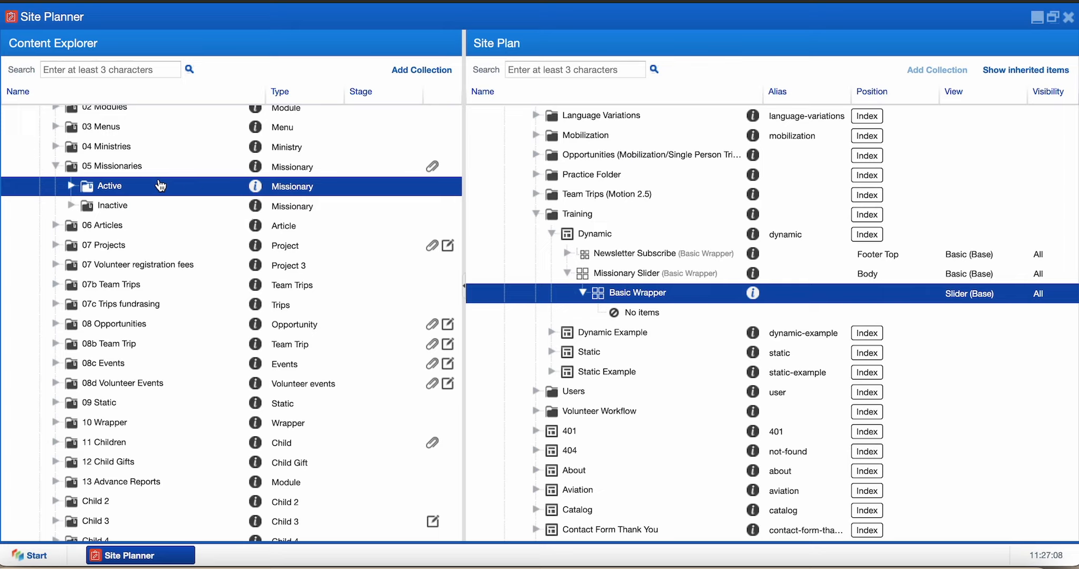
click(141, 167)
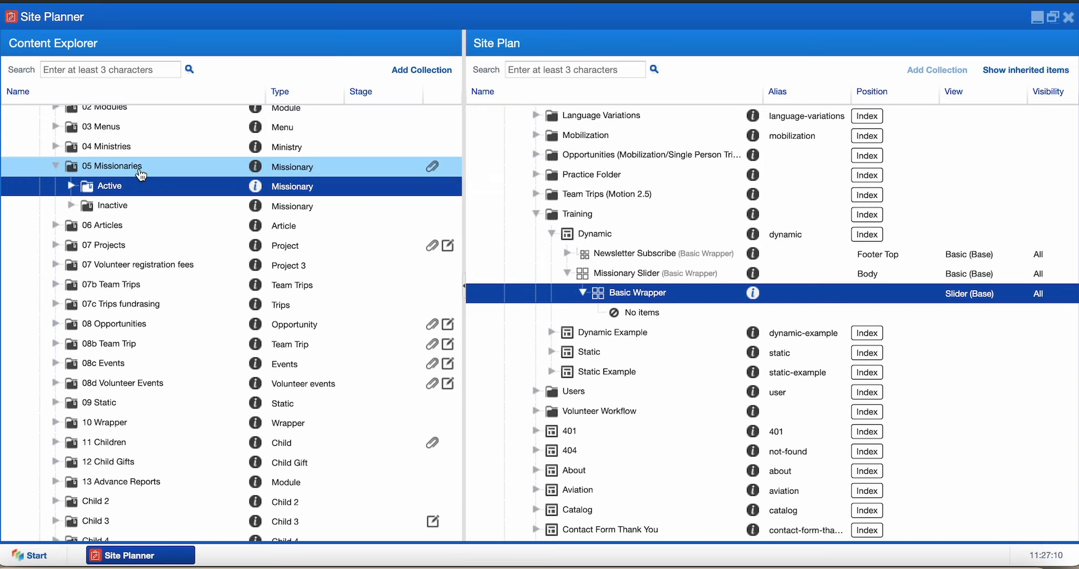
click(54, 166)
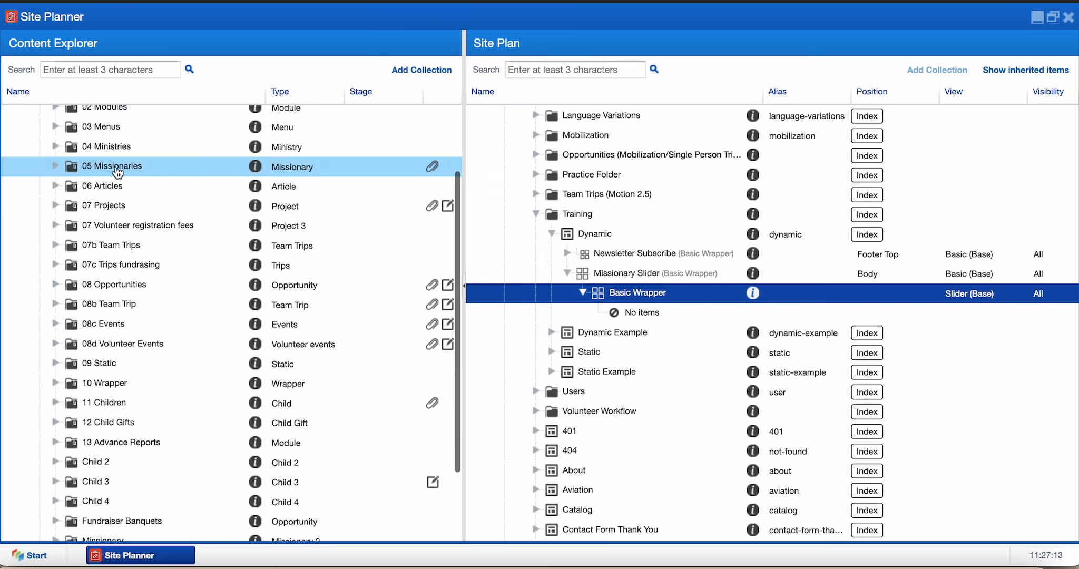
Assign the 05 Missionaries folder to the Missionary Slider's nested Basic Wrapper with the Summary (Base) view and the Lighter Gray view class
drag(96, 169, 624, 299)
click(493, 202)
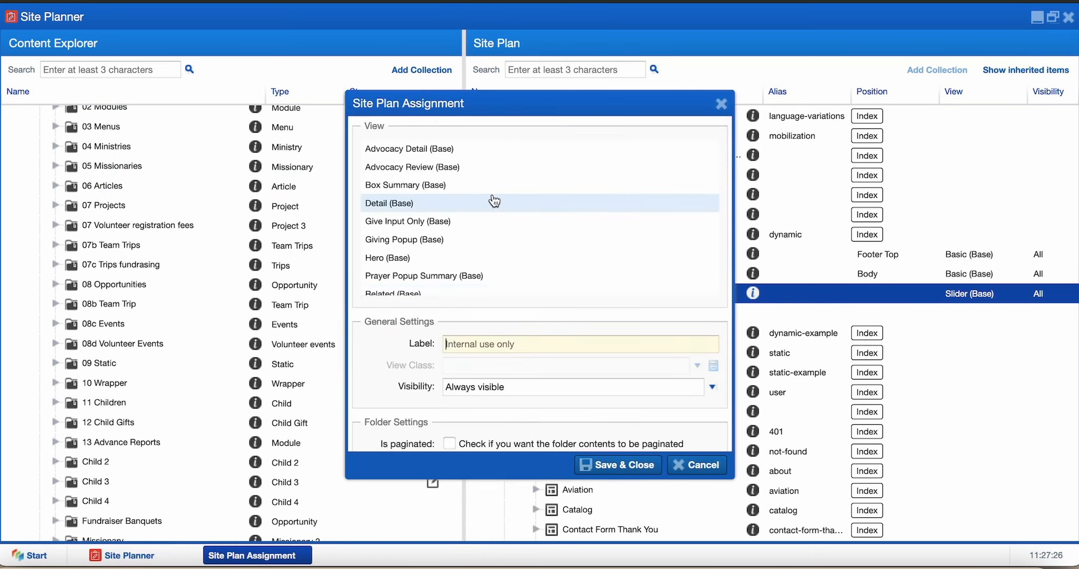
click(519, 227)
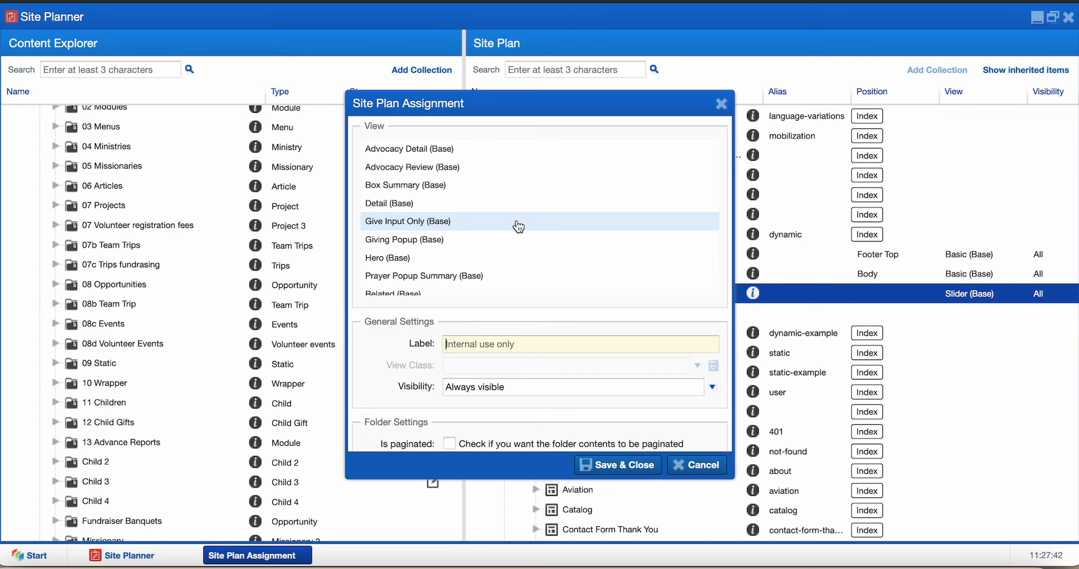
scroll(519, 227, down, 2)
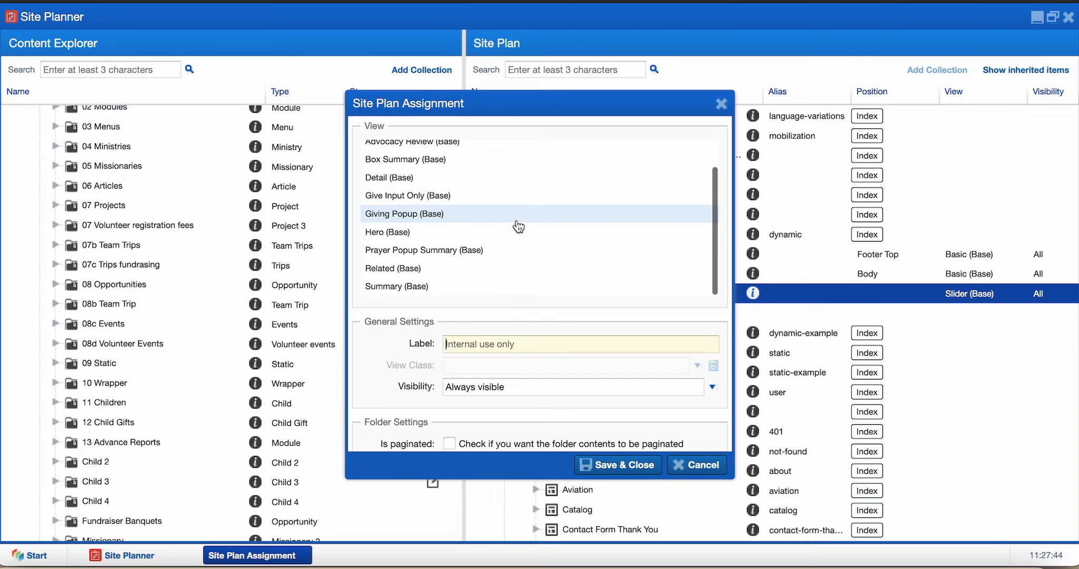
click(527, 287)
scroll(464, 197, up, 2)
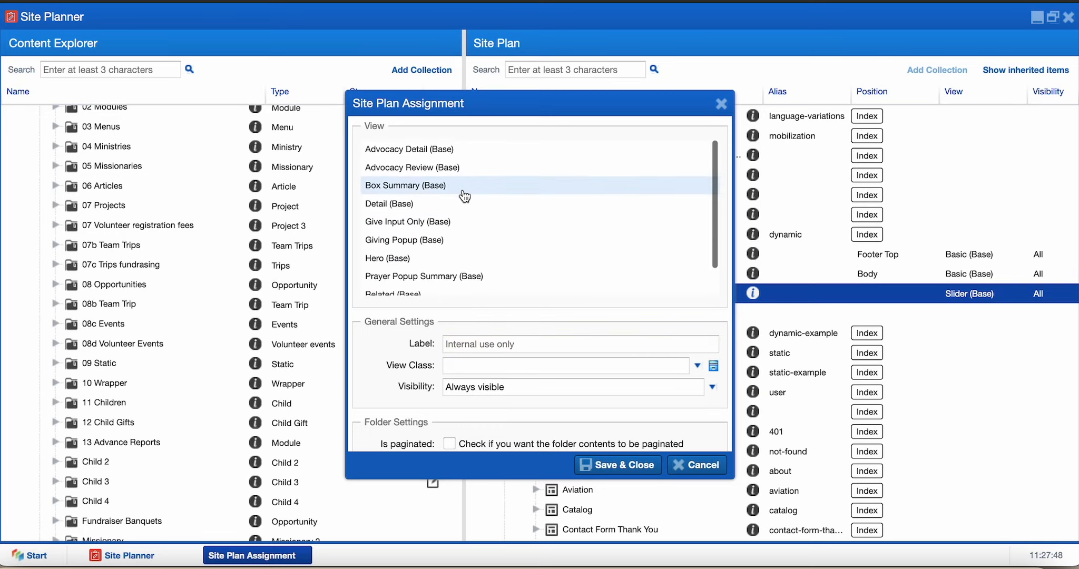
scroll(458, 208, down, 2)
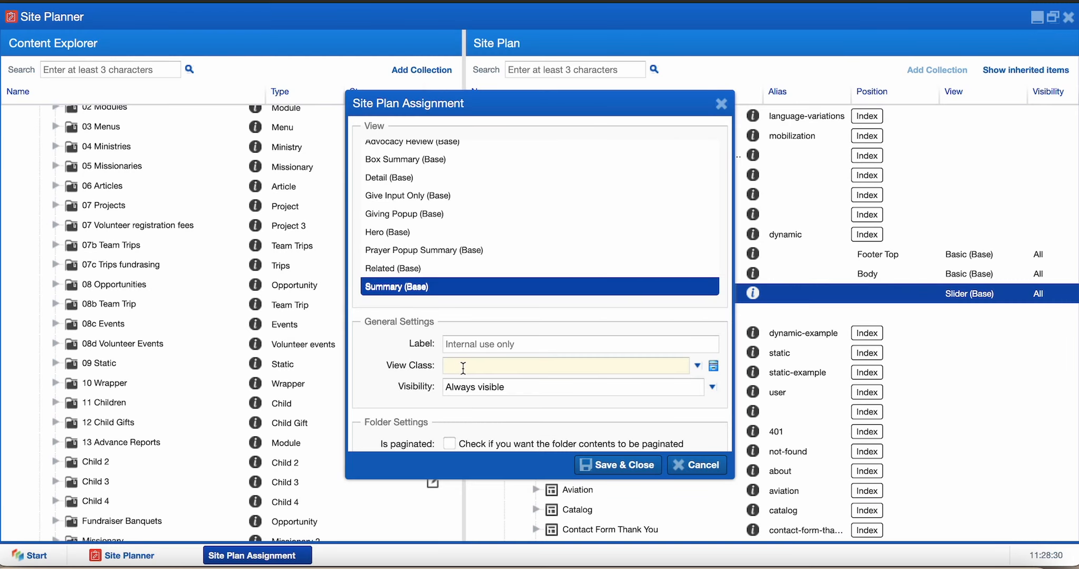
click(463, 368)
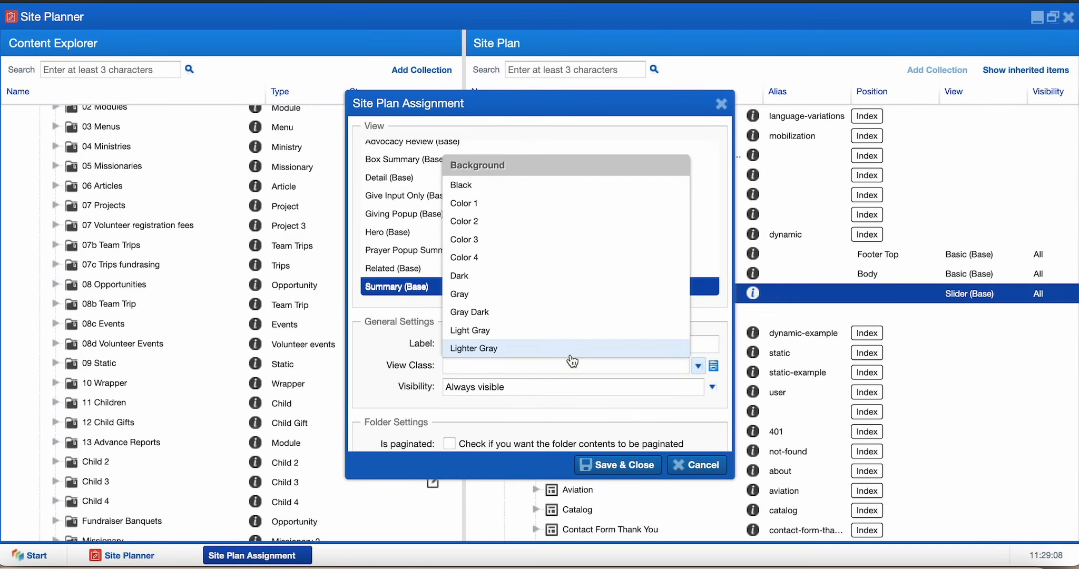
click(572, 355)
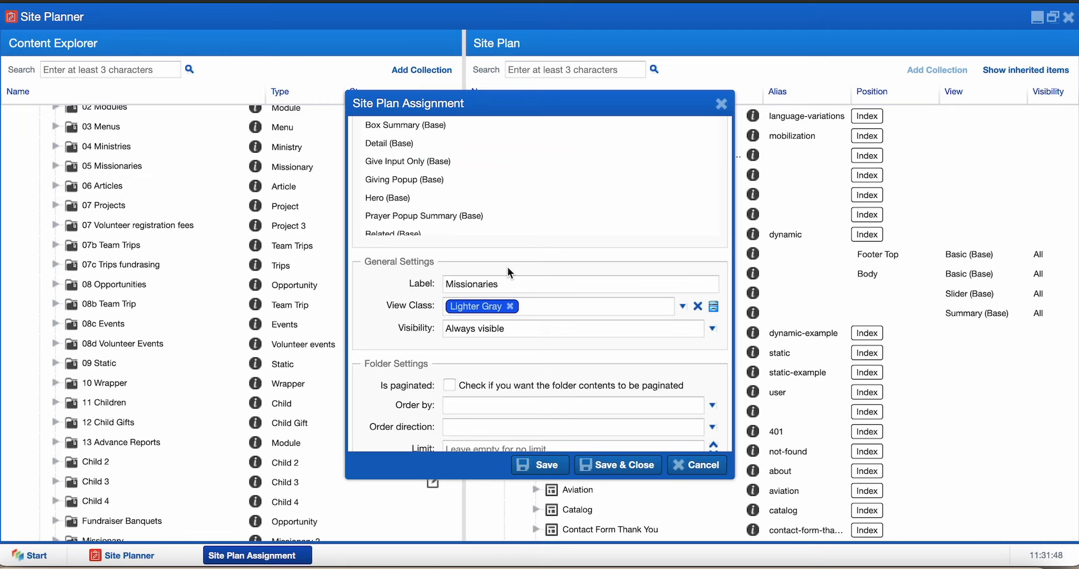
Review the Missionaries assignment's folder, tag and visibility condition settings, including the choices for ordering and order direction
scroll(508, 269, down, 3)
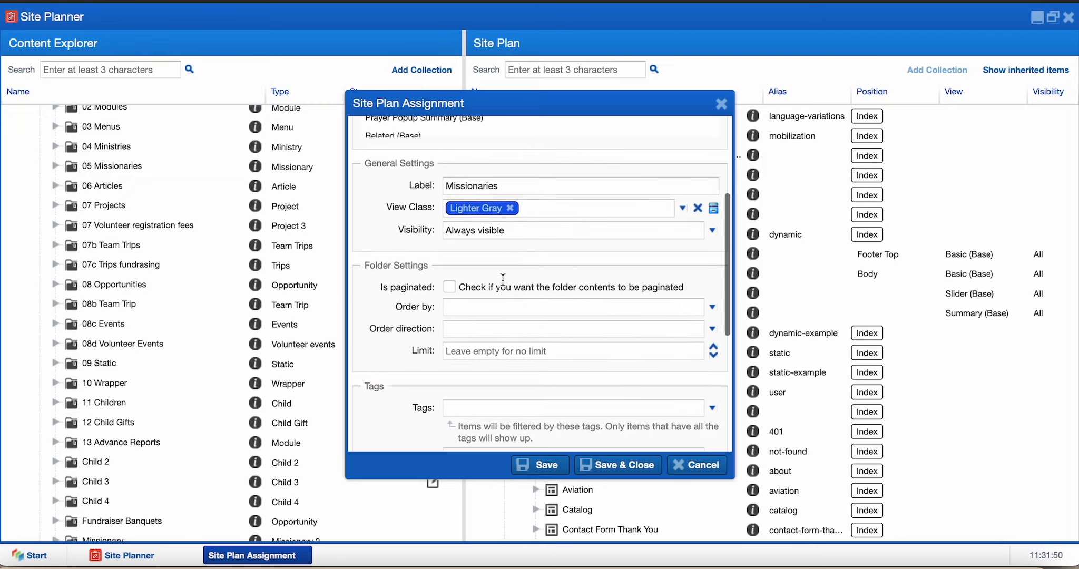
scroll(502, 280, down, 3)
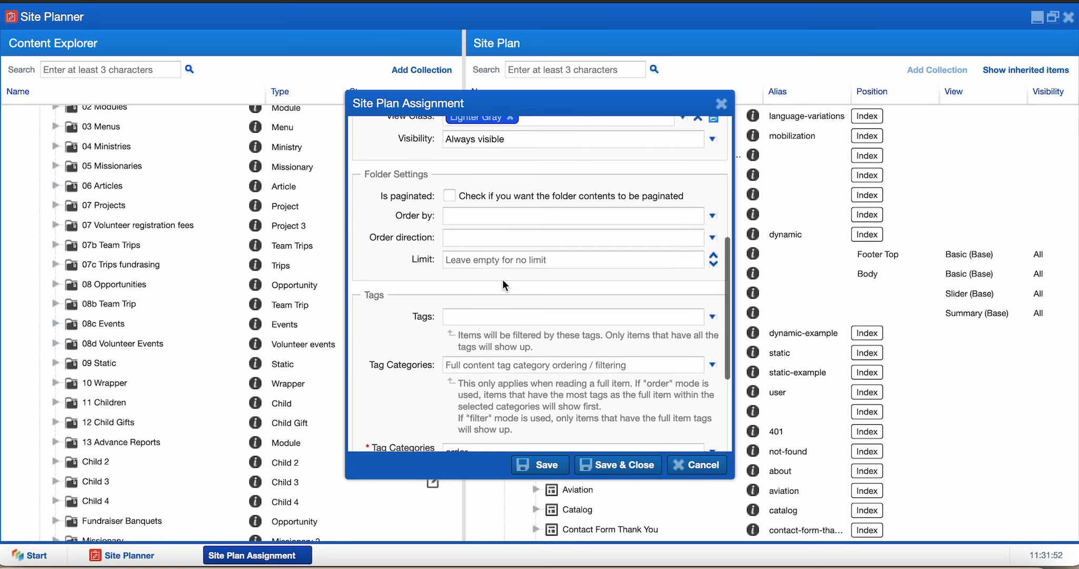
scroll(384, 308, down, 3)
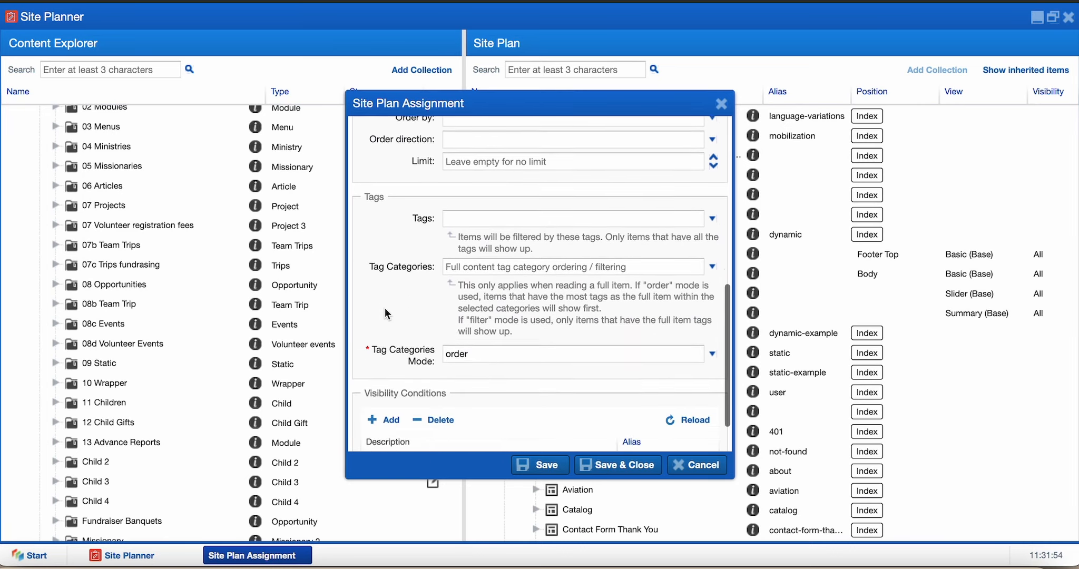
scroll(385, 309, up, 1)
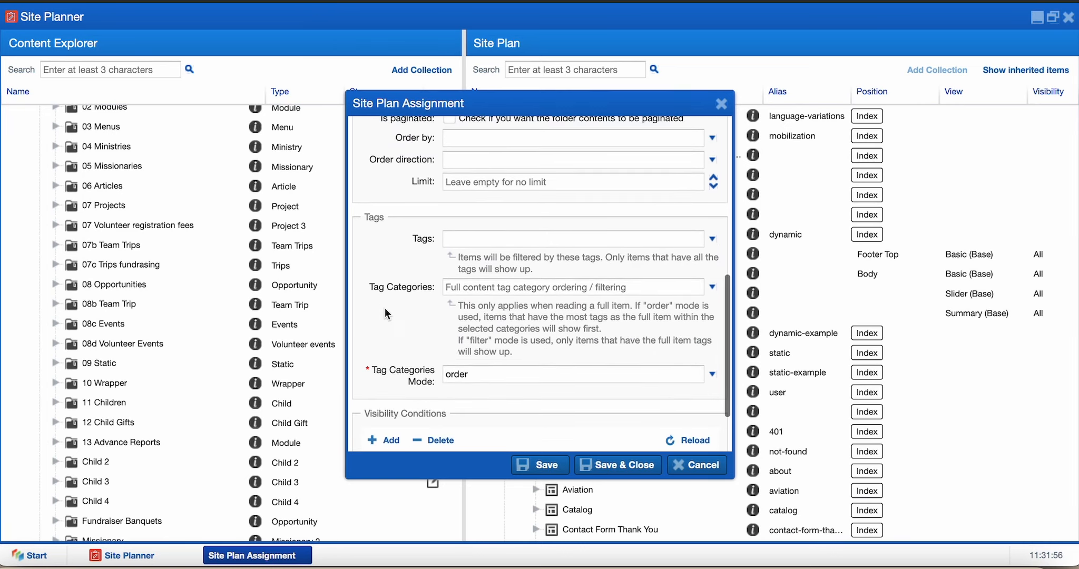
scroll(412, 357, down, 4)
scroll(412, 337, up, 4)
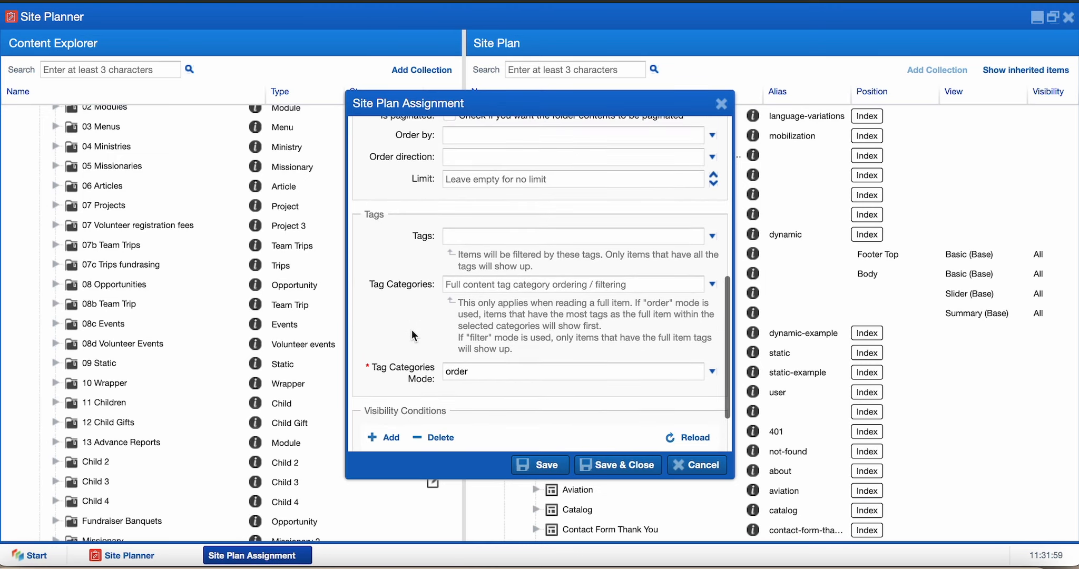
scroll(409, 306, up, 3)
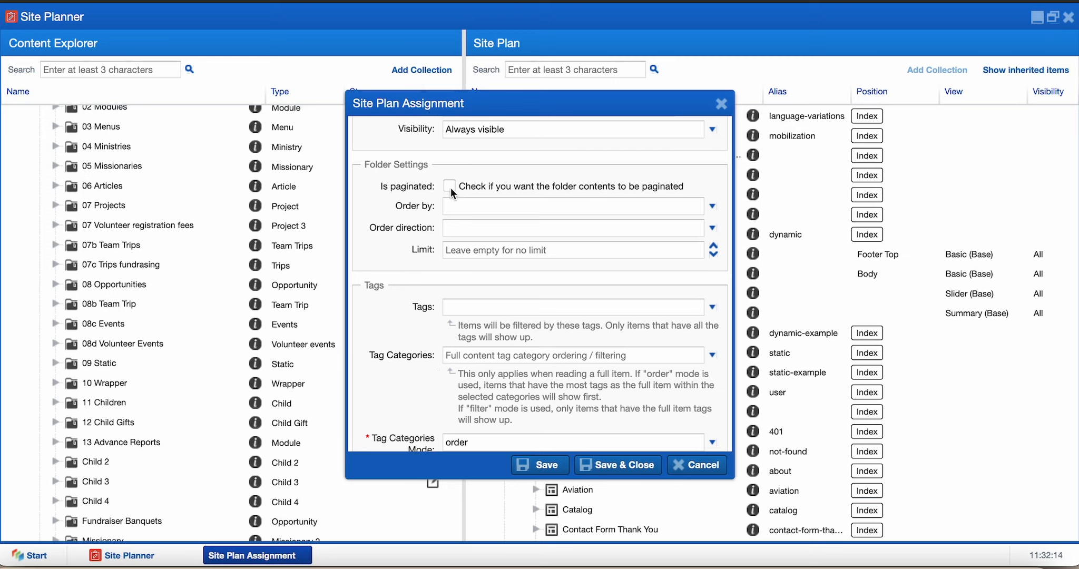
click(477, 207)
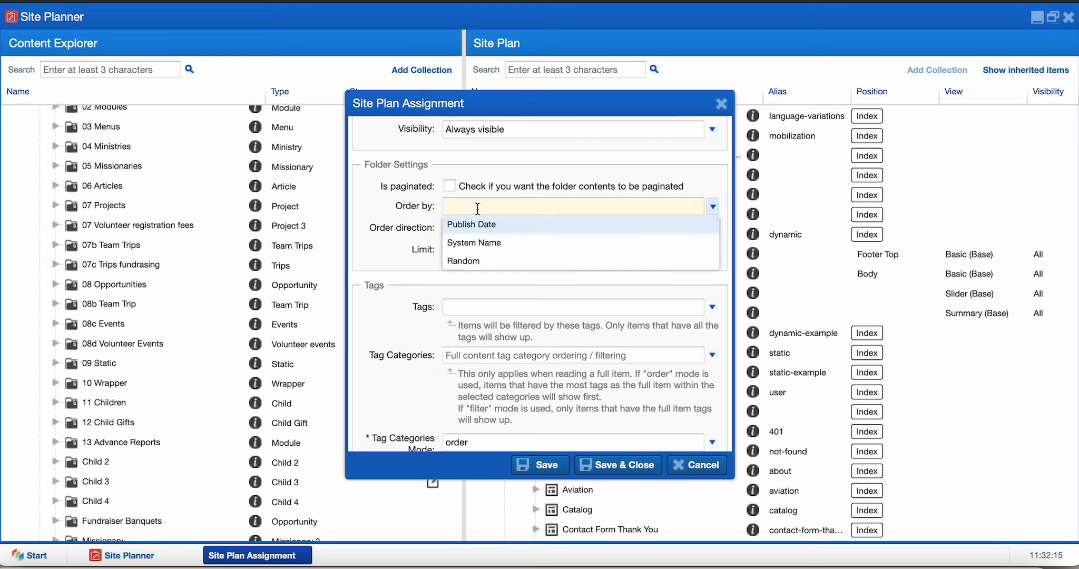
click(400, 212)
click(493, 227)
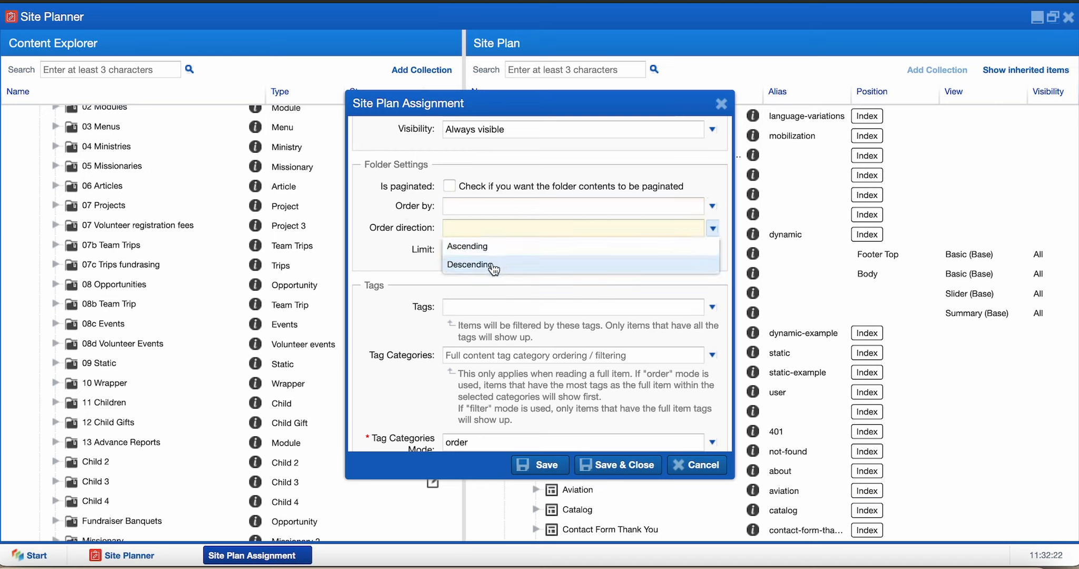
click(409, 277)
Limit the Missionaries folder assignment to 6 items and order them by Random
click(474, 250)
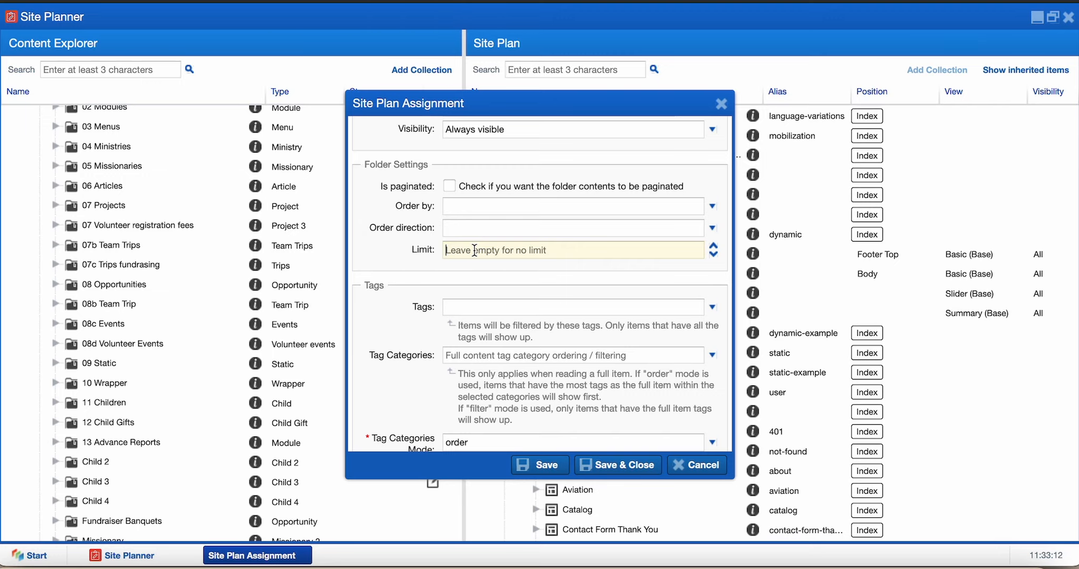
text(6)
click(498, 205)
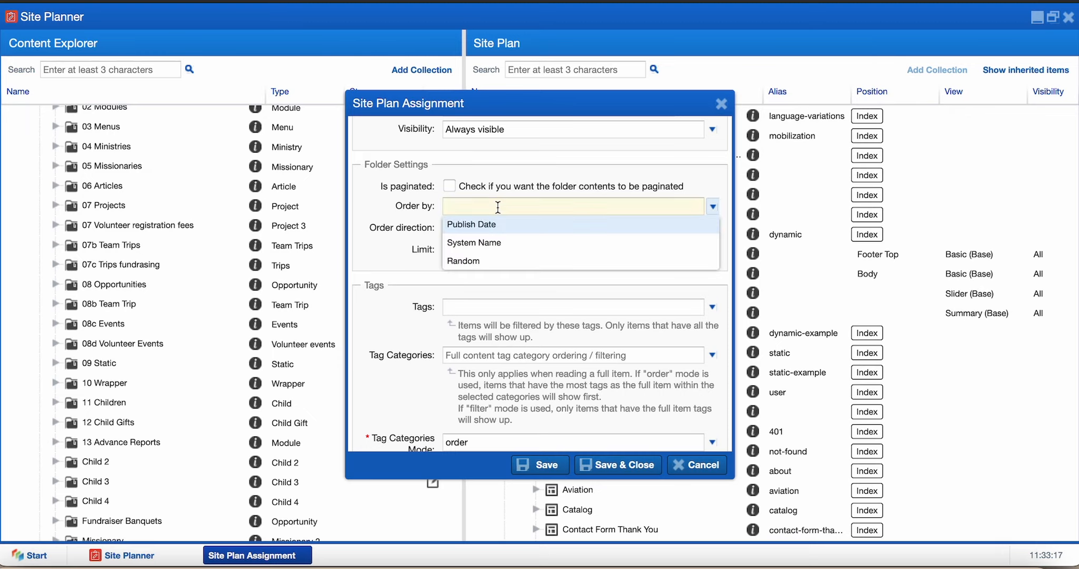
click(528, 261)
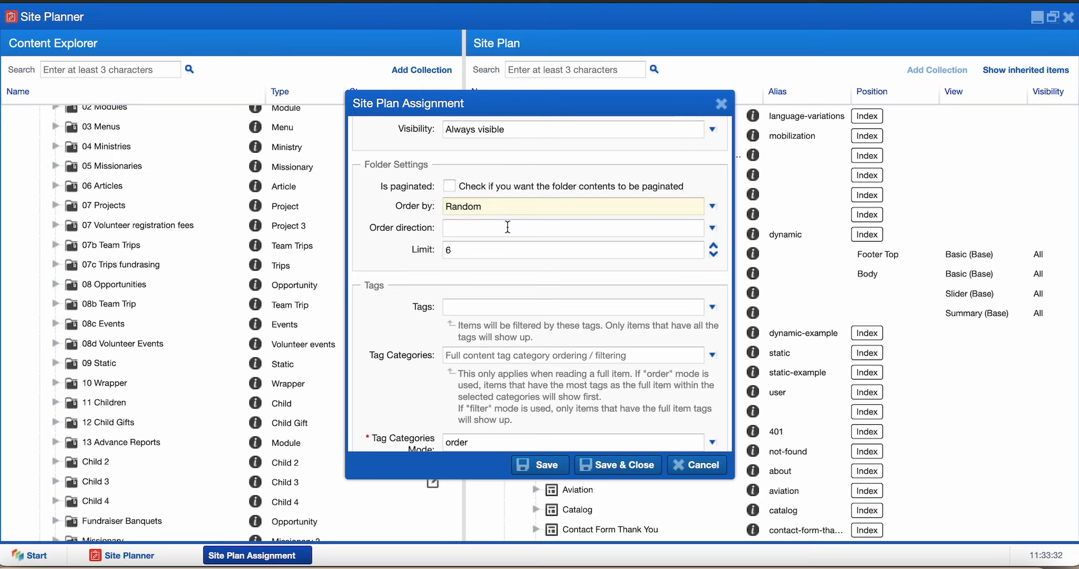
Filter the Missionaries assignment by the Americas (Regions) tag
scroll(492, 298, down, 2)
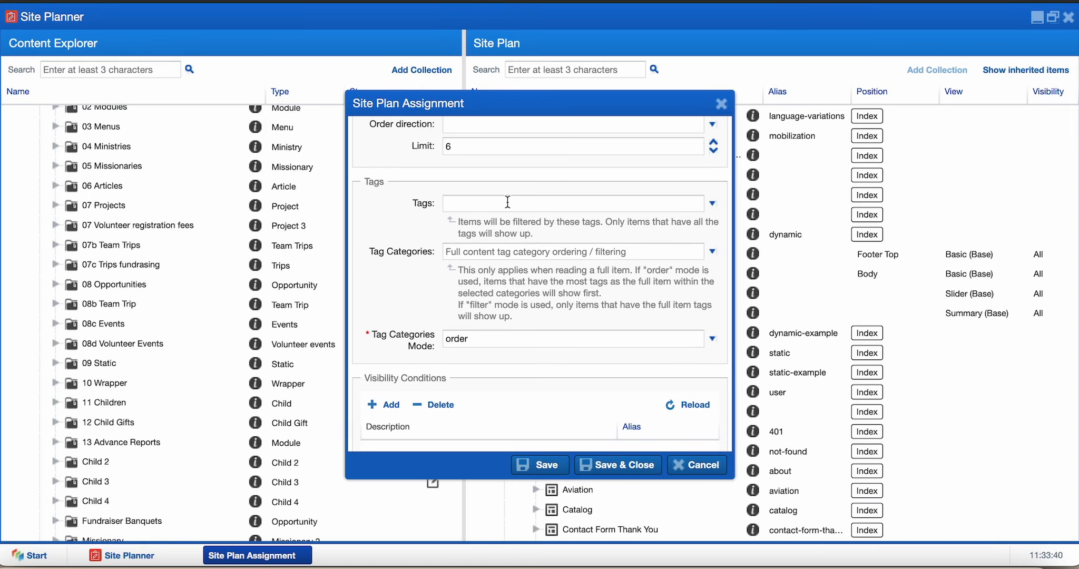
click(508, 202)
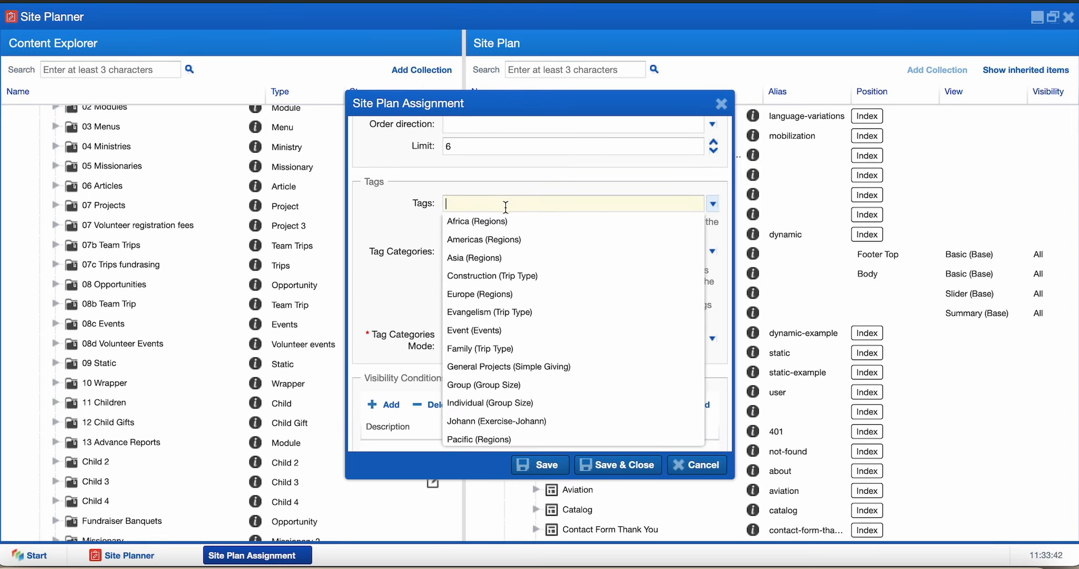
scroll(517, 328, down, 1)
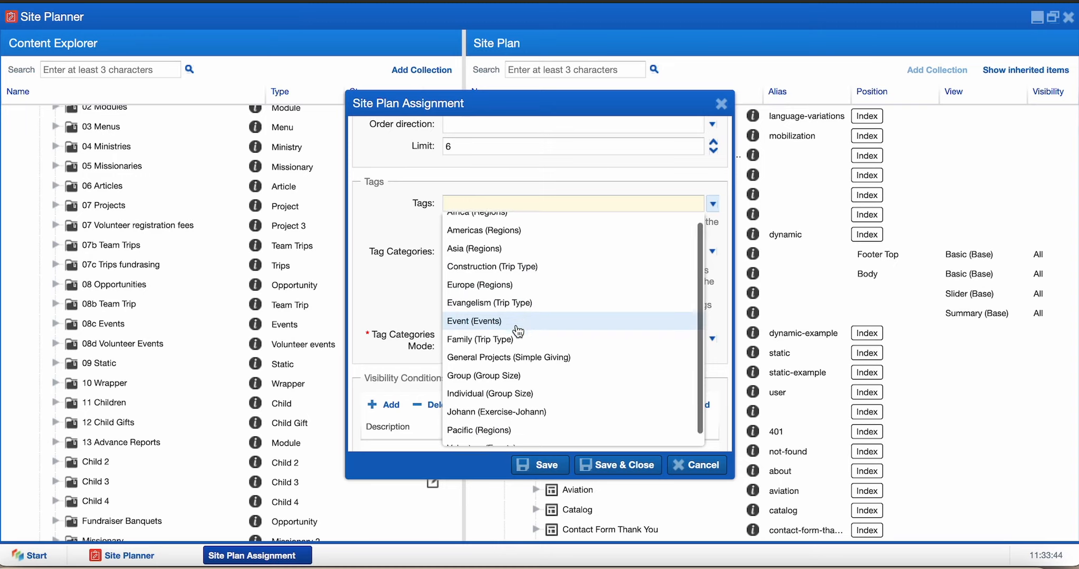
scroll(518, 331, up, 1)
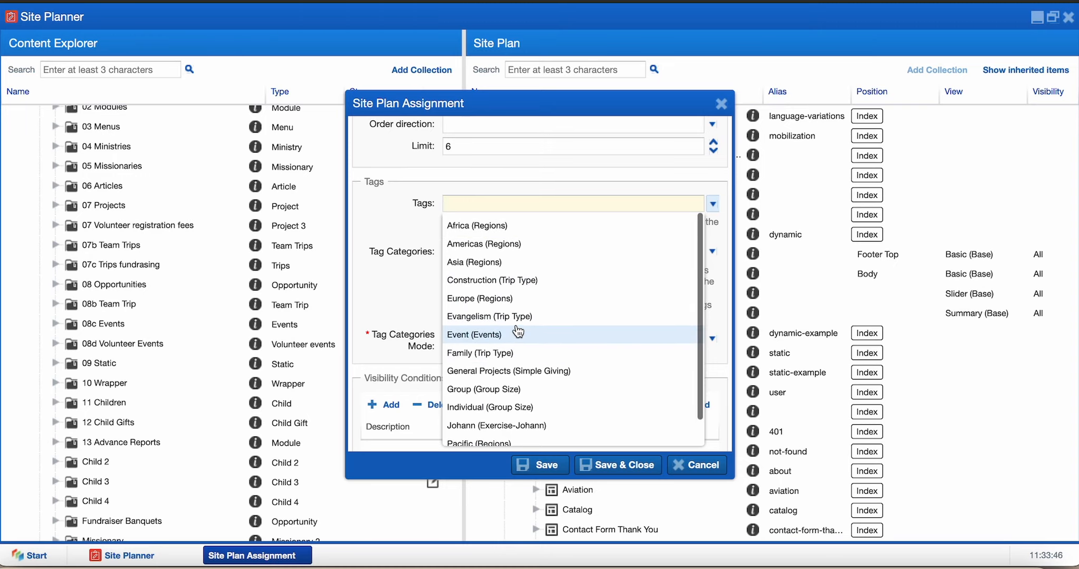
scroll(518, 330, down, 1)
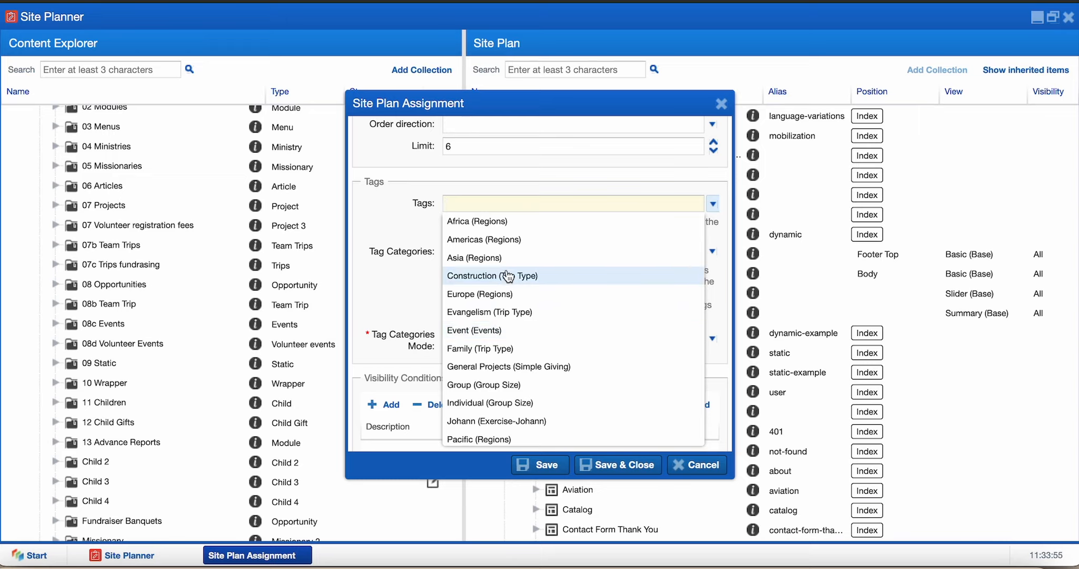
click(506, 239)
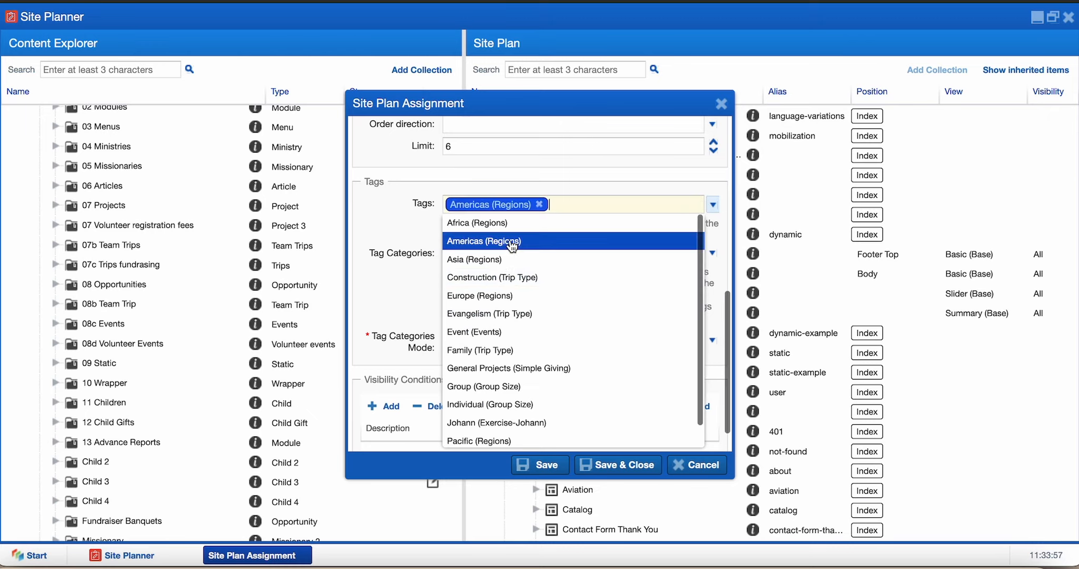
click(427, 230)
Look through the tag category choices, set the Tag Categories Mode to filter and save the Missionaries assignment
click(460, 254)
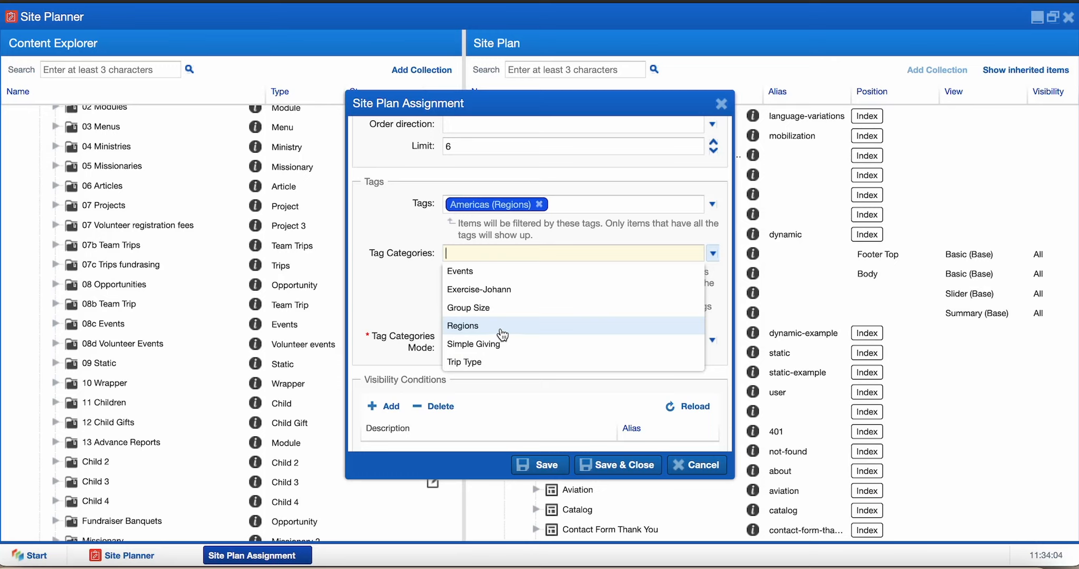
click(428, 233)
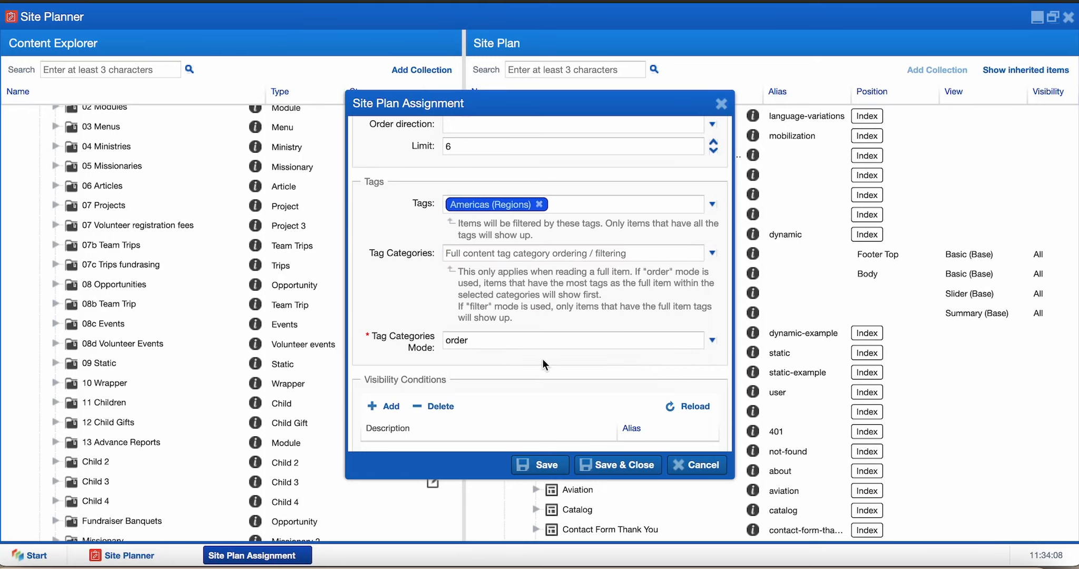
click(520, 342)
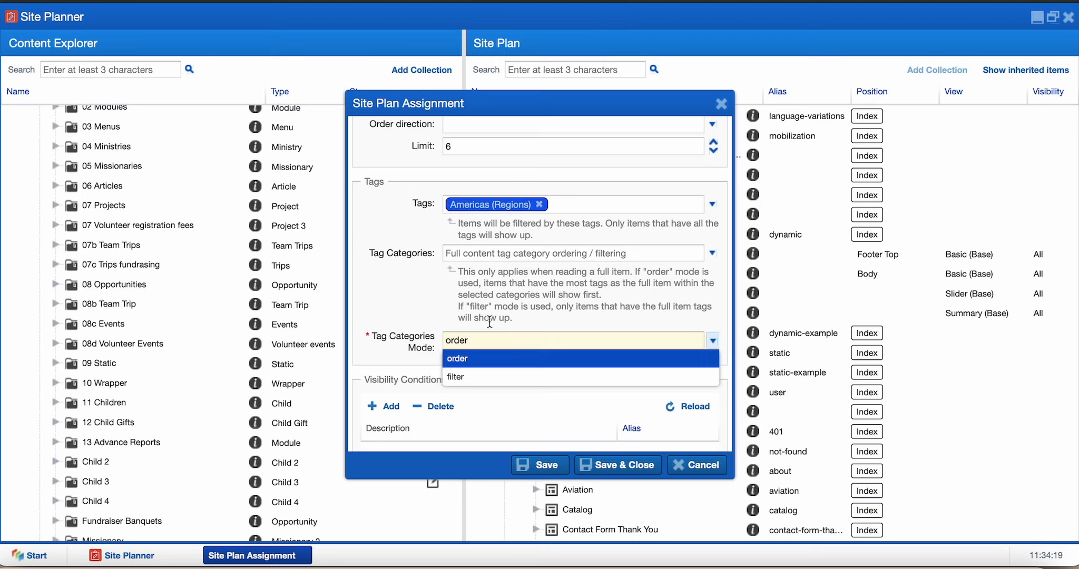
click(495, 377)
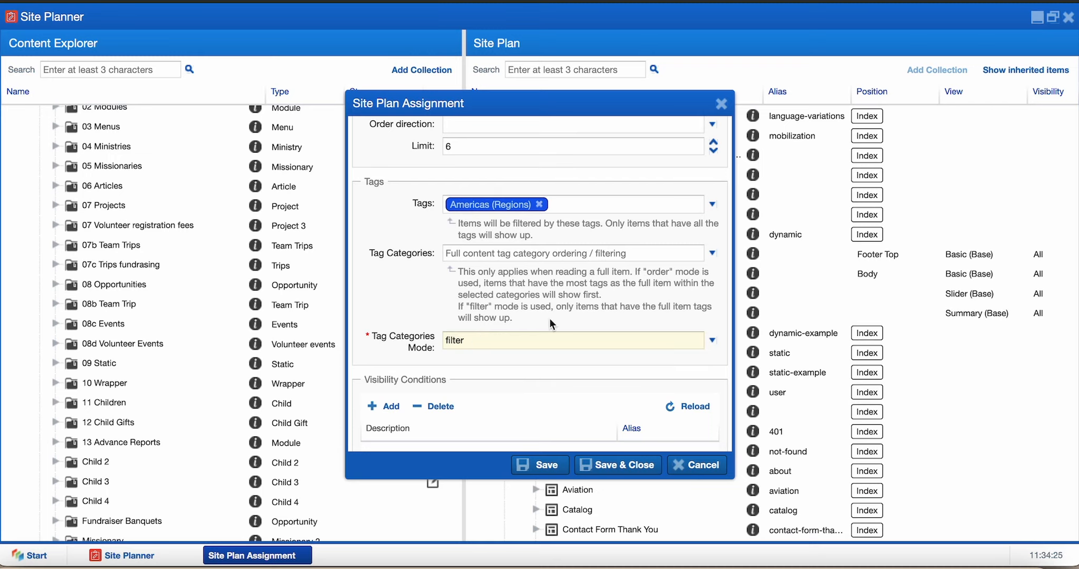
click(553, 466)
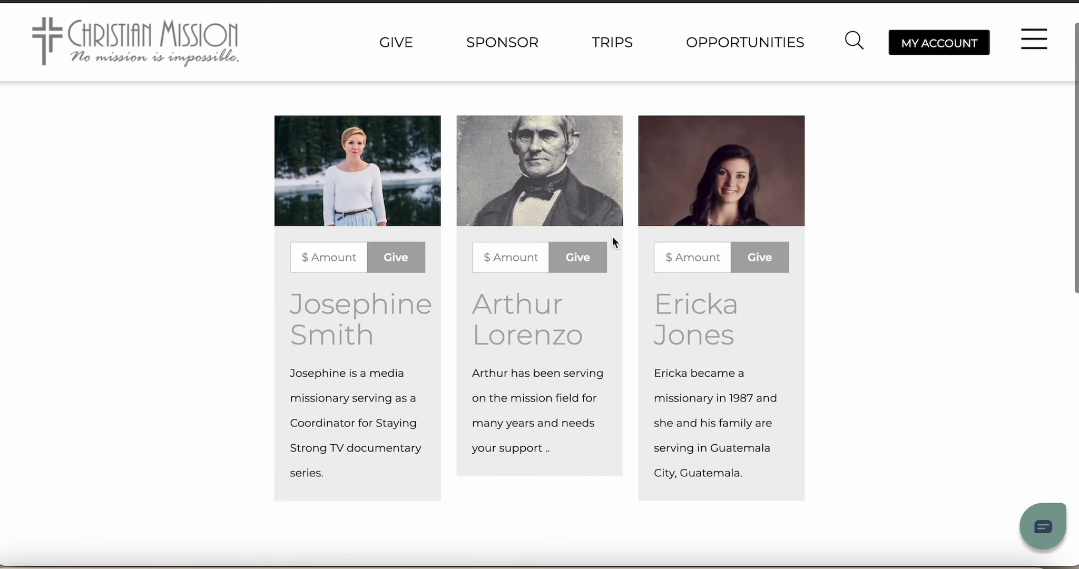
Inspect the filtered missionary cards on the published Dynamic page of the website
scroll(613, 236, up, 2)
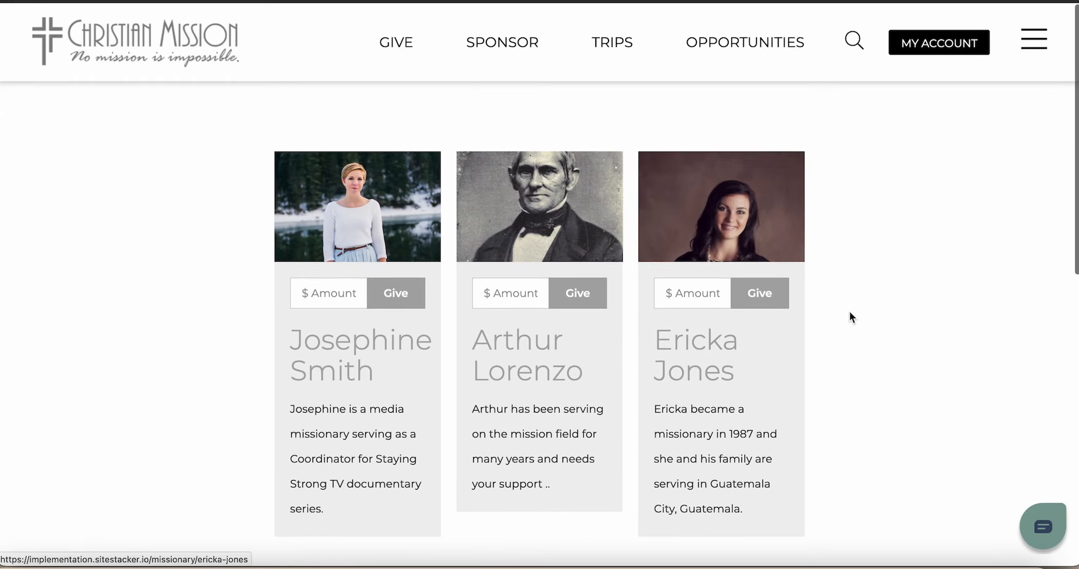
scroll(850, 311, down, 2)
scroll(850, 311, up, 2)
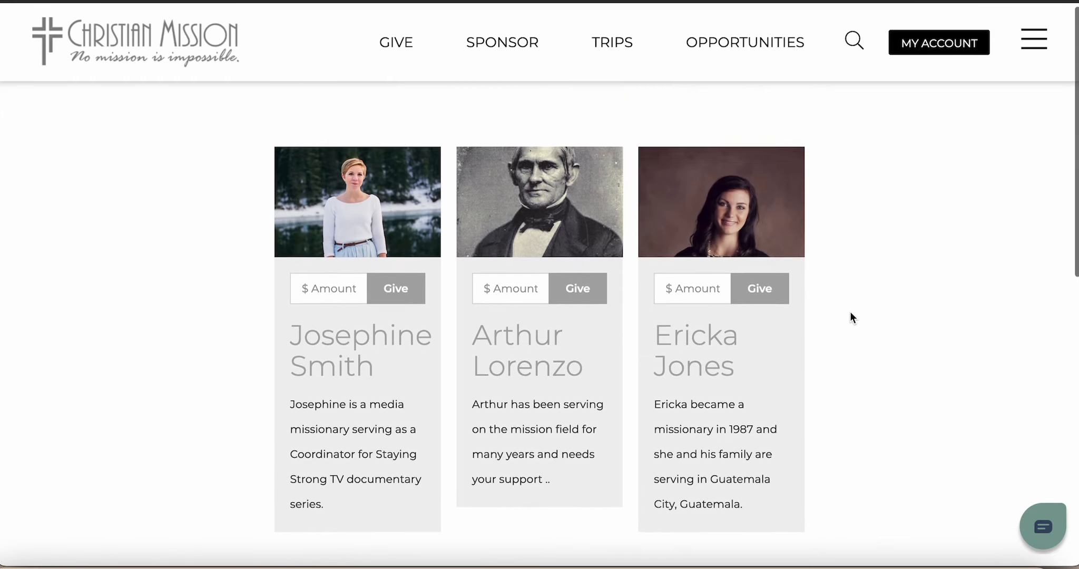
scroll(851, 316, down, 2)
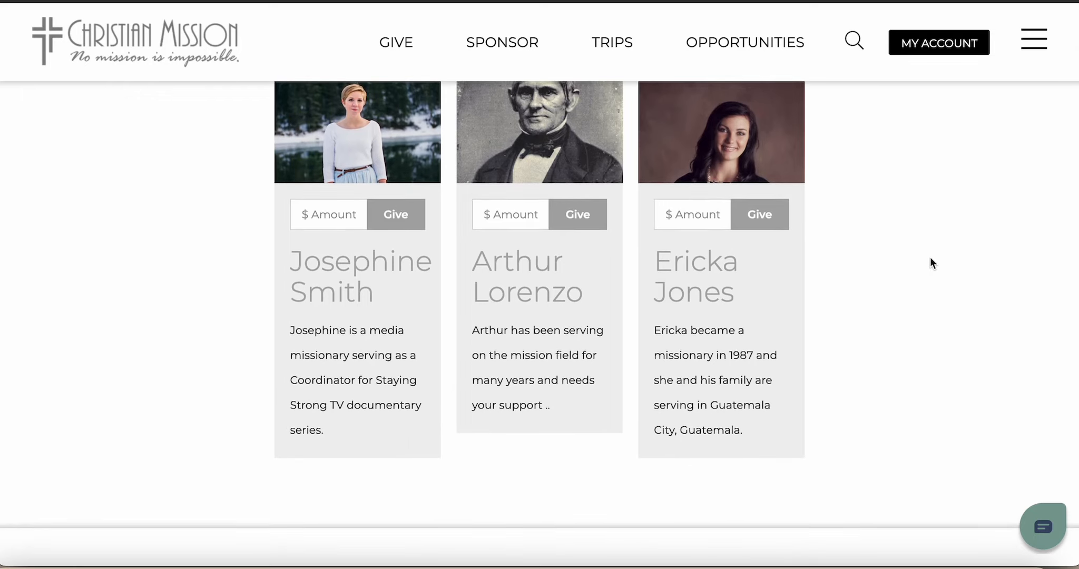
scroll(923, 266, up, 1)
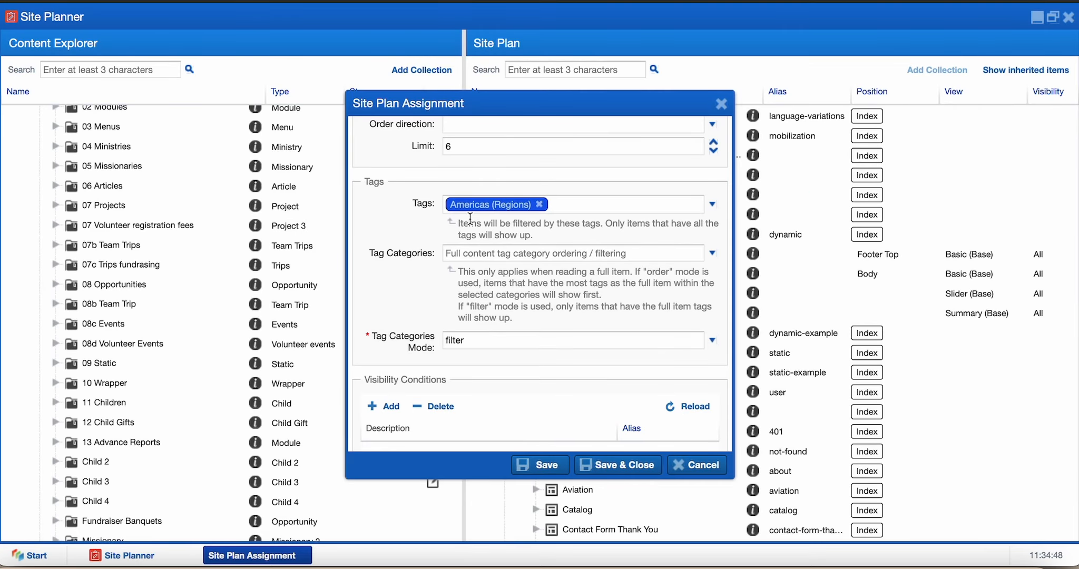
Remove the Americas (Regions) tag from the Missionaries assignment and save it
scroll(470, 218, up, 1)
click(539, 224)
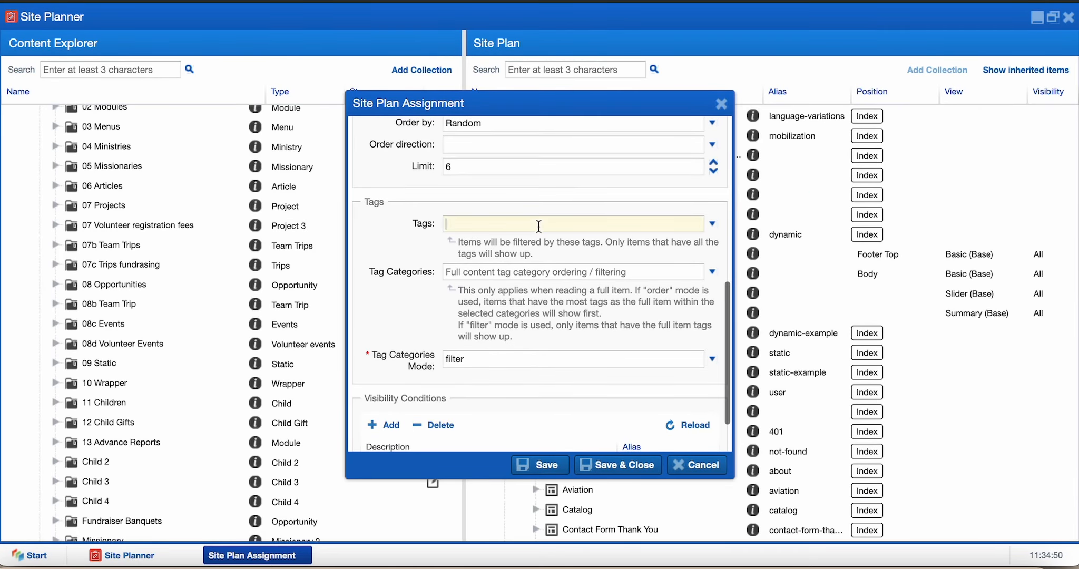
click(545, 464)
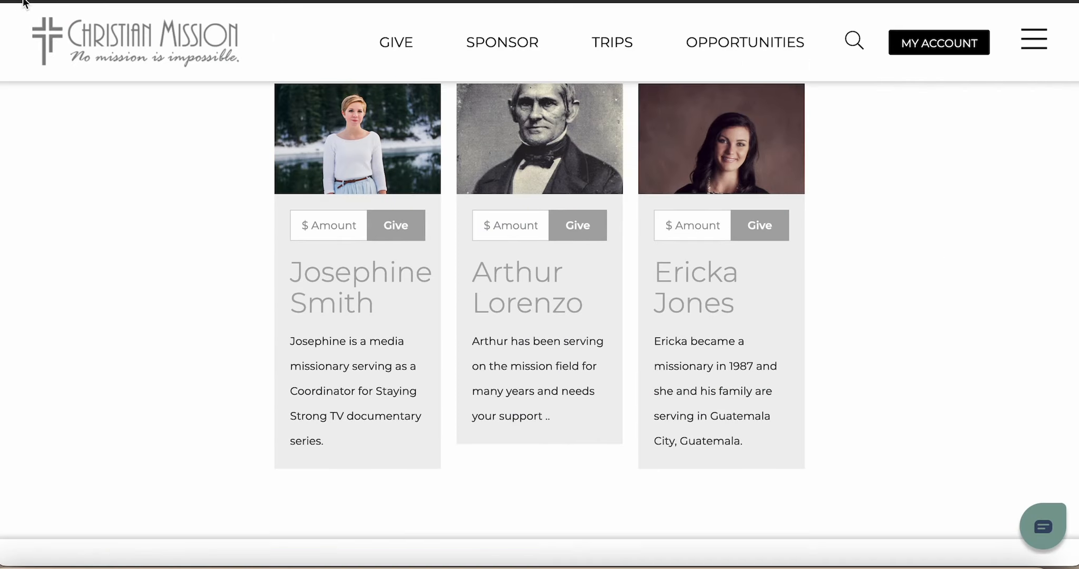
Reload the published Dynamic page and browse forward and back through the missionary slider to check its cards
key(super+r)
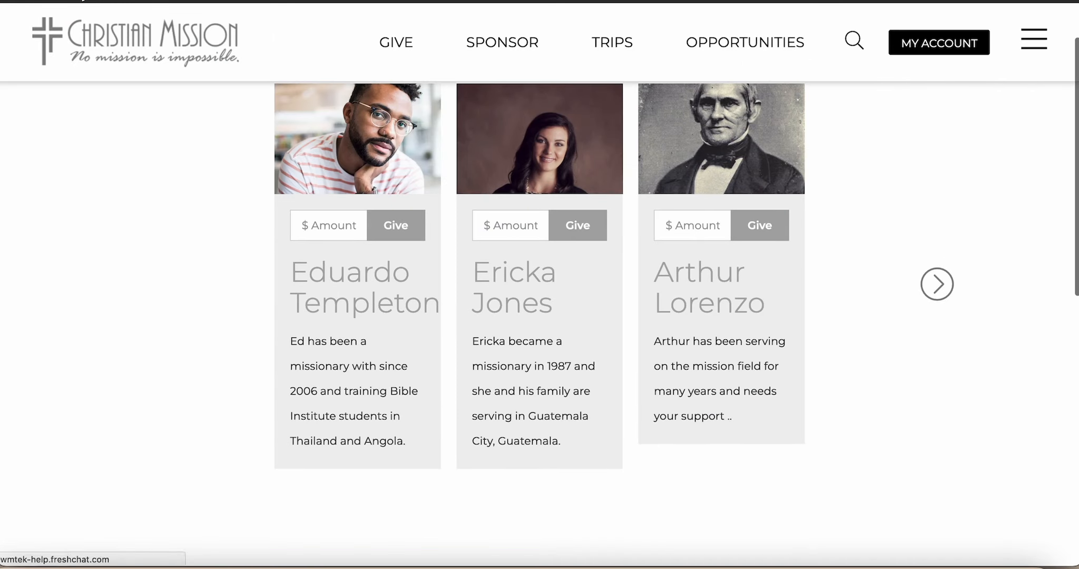
click(937, 284)
click(937, 284)
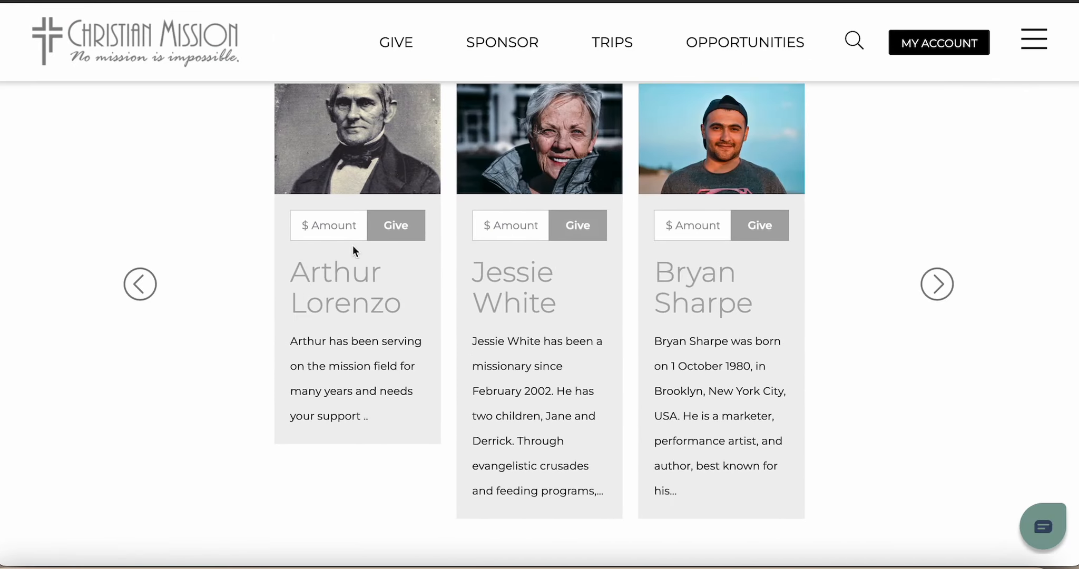
click(139, 284)
click(140, 284)
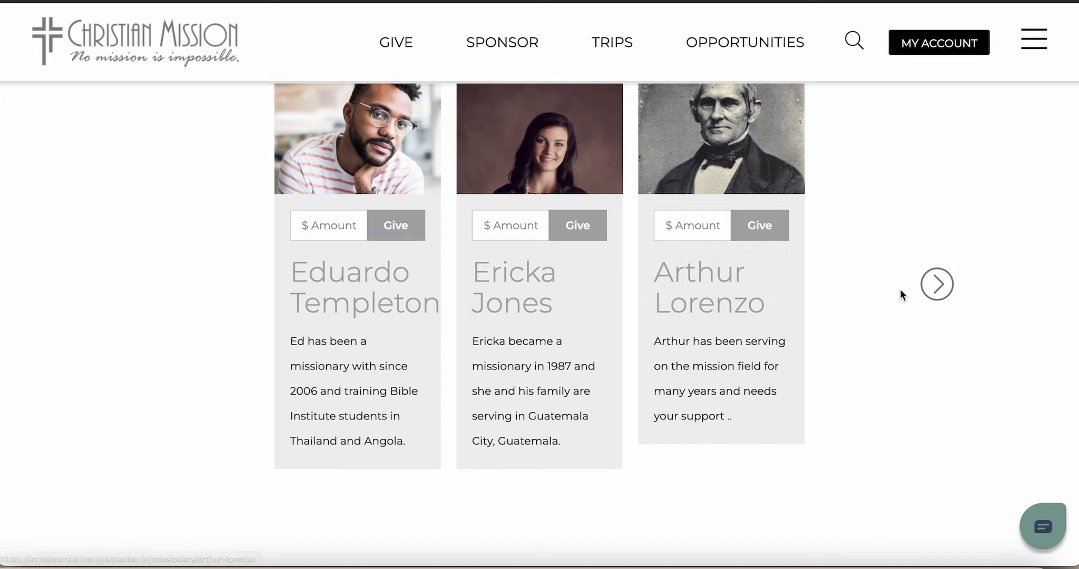
click(936, 285)
click(935, 289)
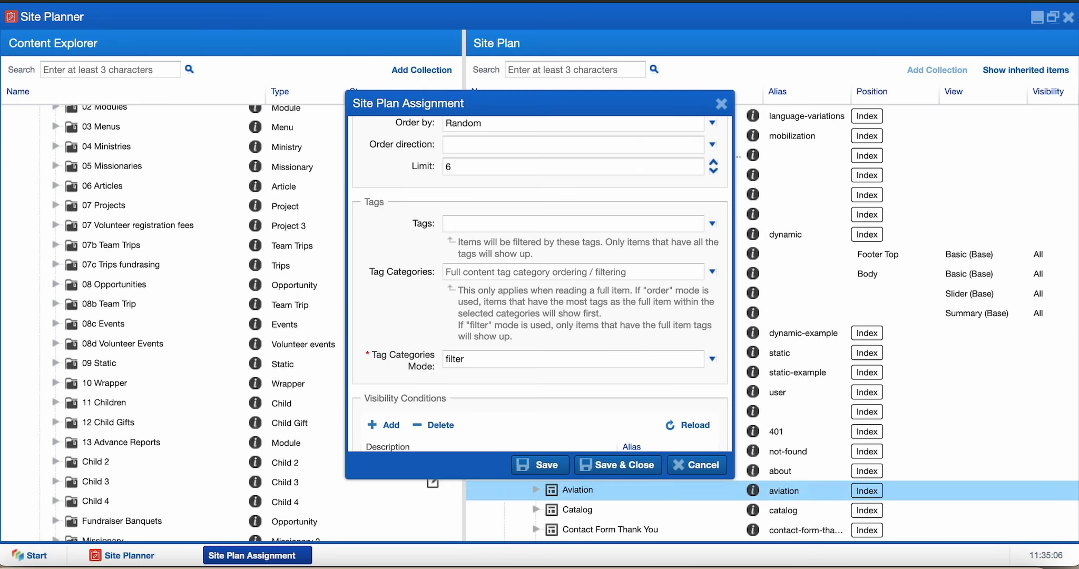
Add the "Wrapper with equalized children height" view class to the outer Missionary Slider wrapper and save the assignment
click(697, 462)
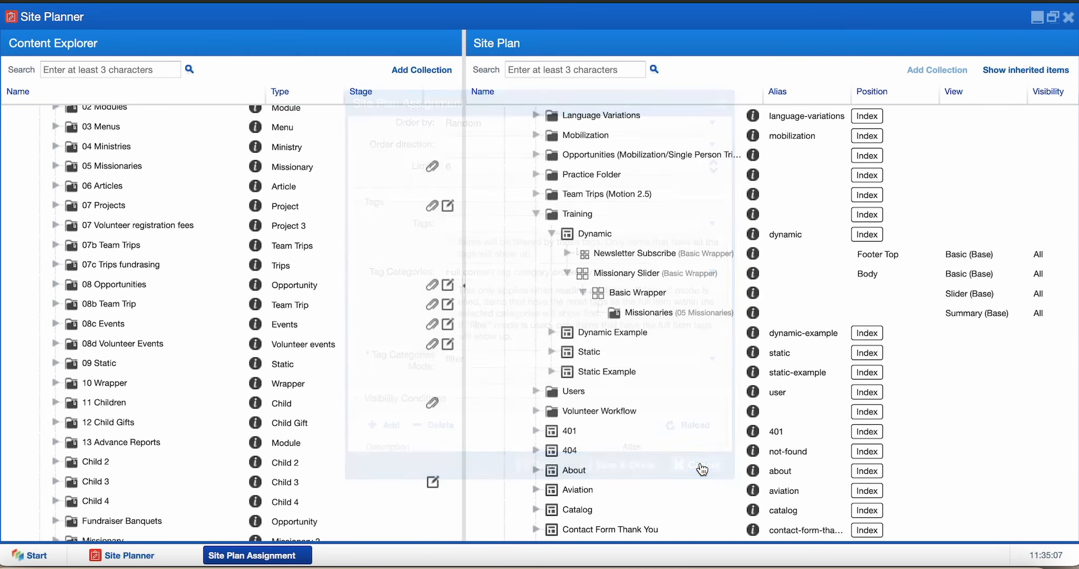
double_click(629, 274)
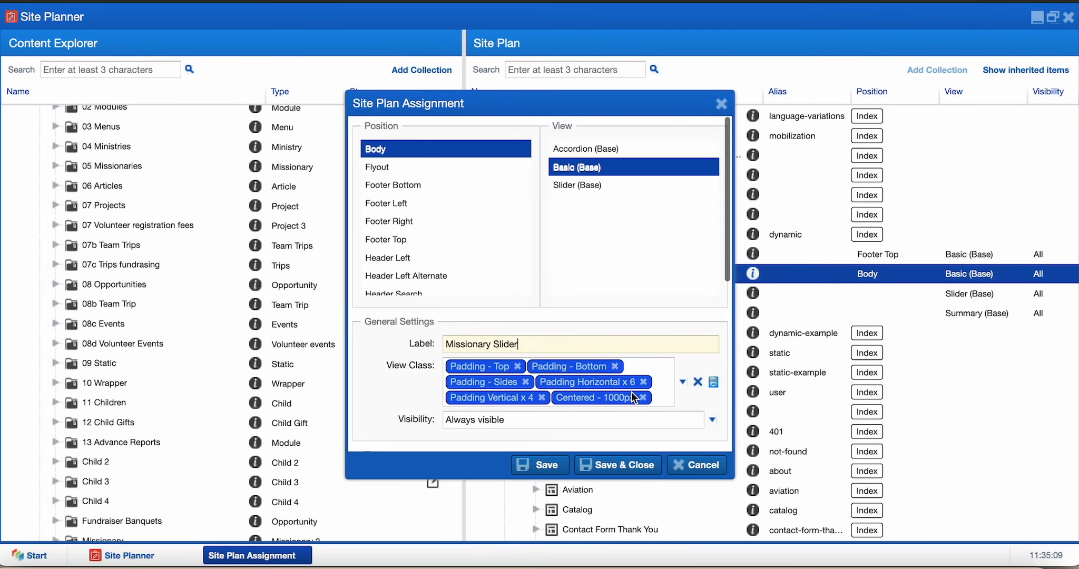
click(683, 383)
scroll(575, 303, down, 10)
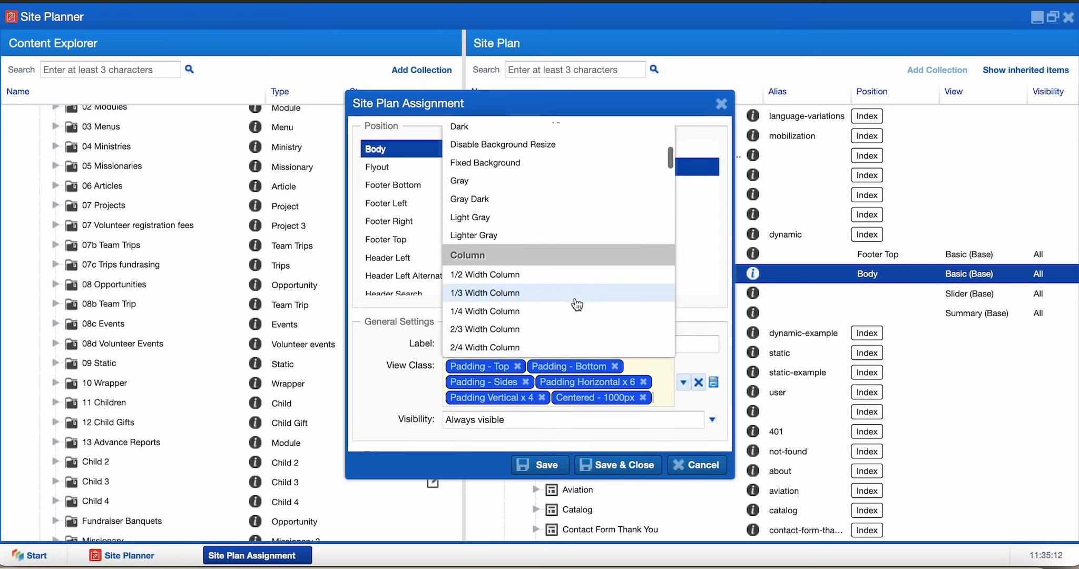
scroll(577, 305, down, 10)
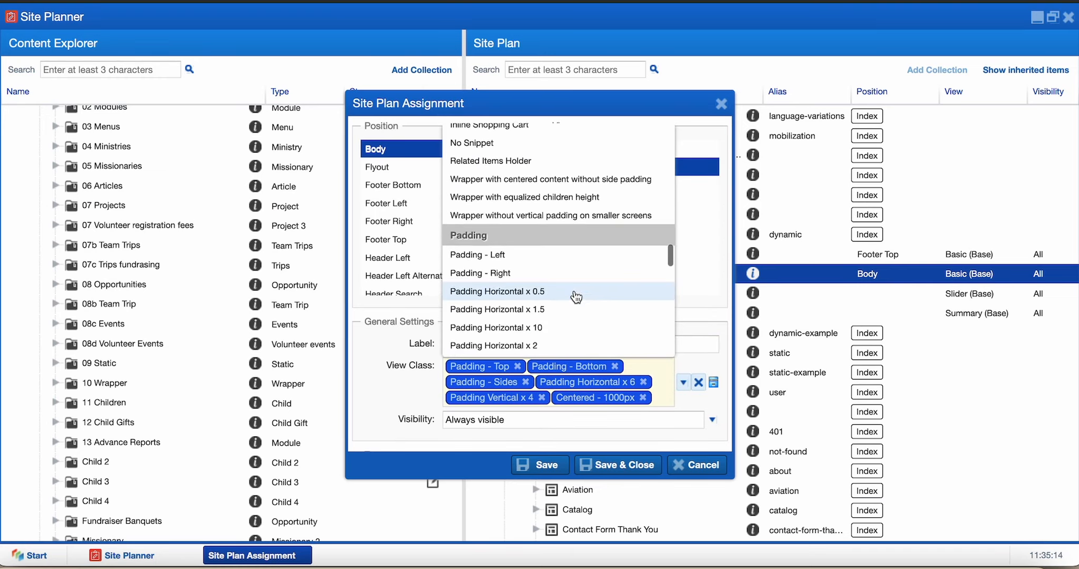
click(563, 197)
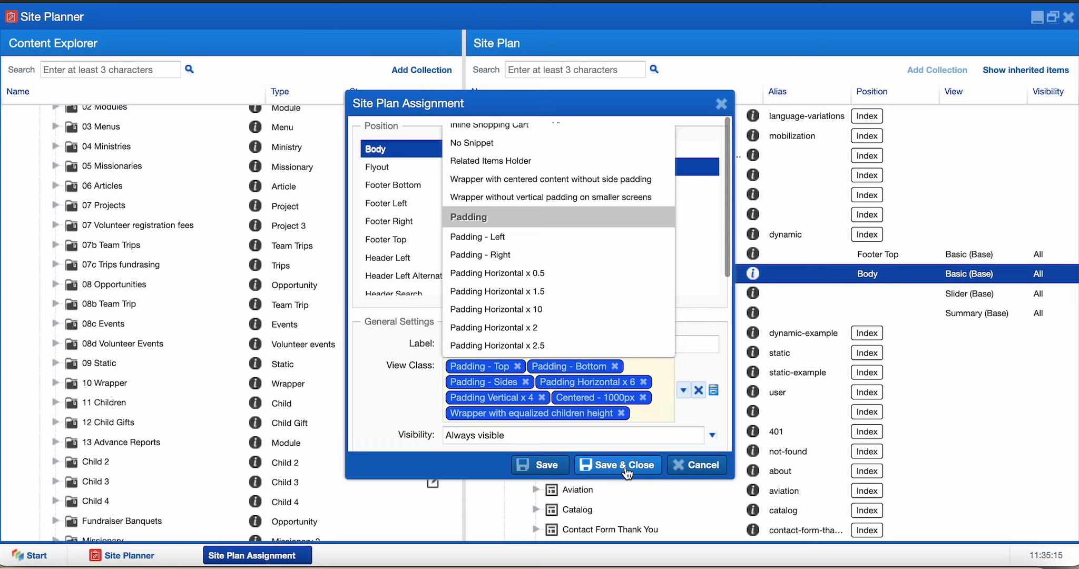
click(625, 466)
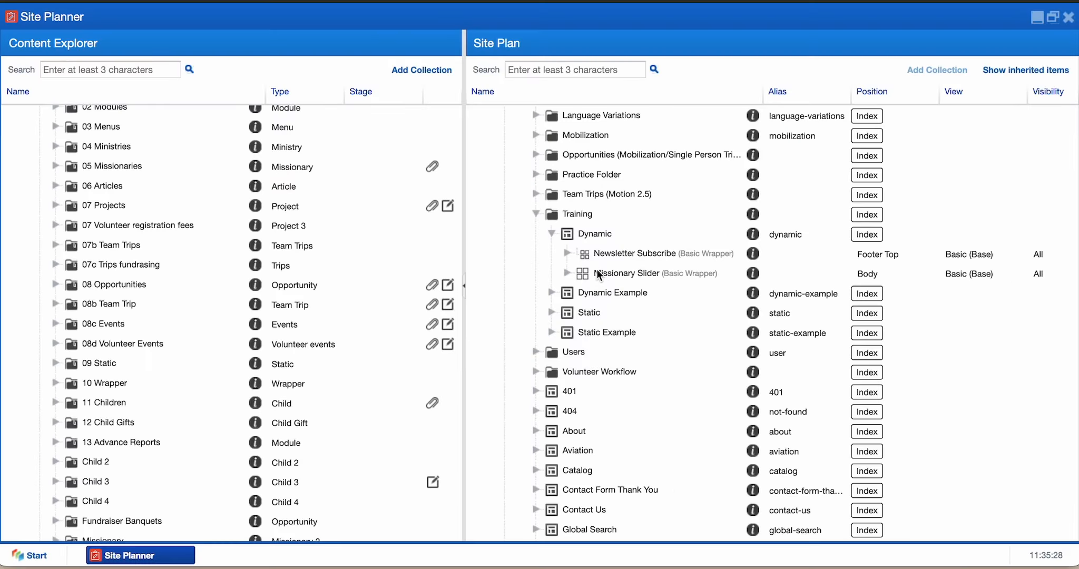
Examine the missionary card heights and the dark section beneath the slider on the published page
click(598, 269)
click(569, 273)
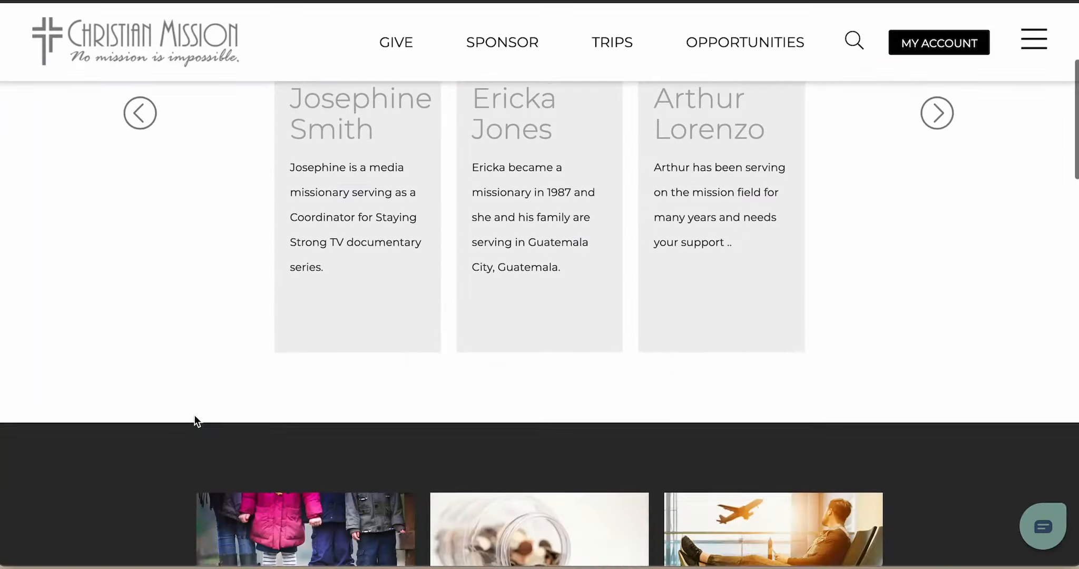
scroll(195, 416, down, 6)
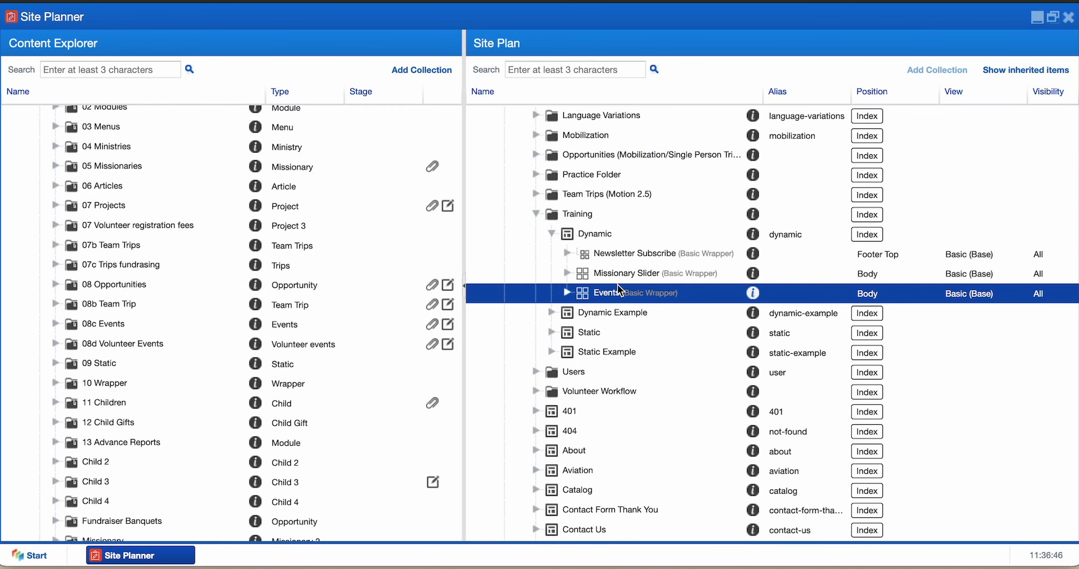
Review the view class settings of the outer and inner Events wrappers on the Dynamic page without changing them
double_click(611, 305)
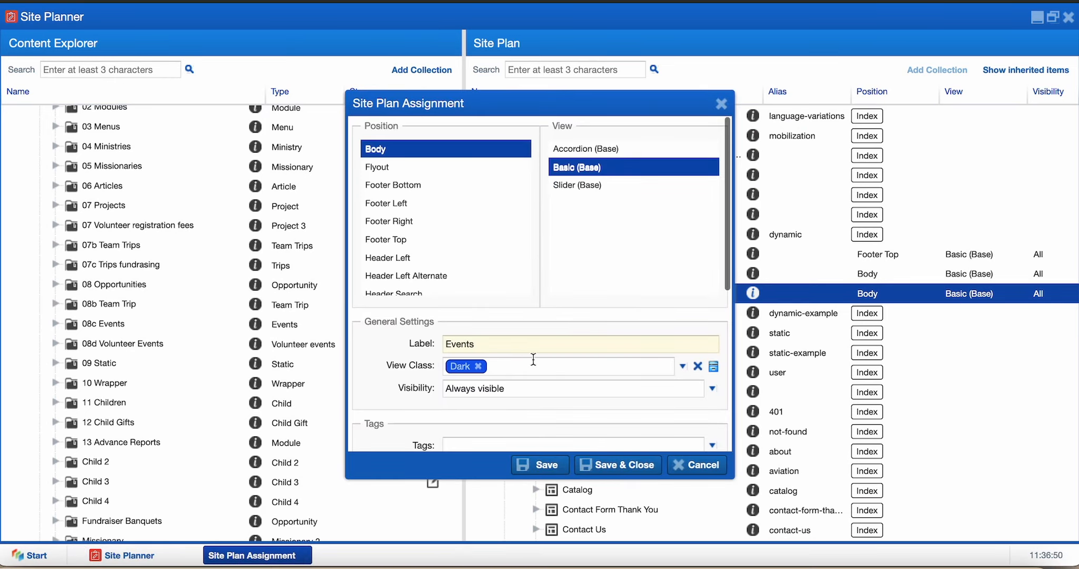
click(697, 464)
click(566, 293)
double_click(611, 317)
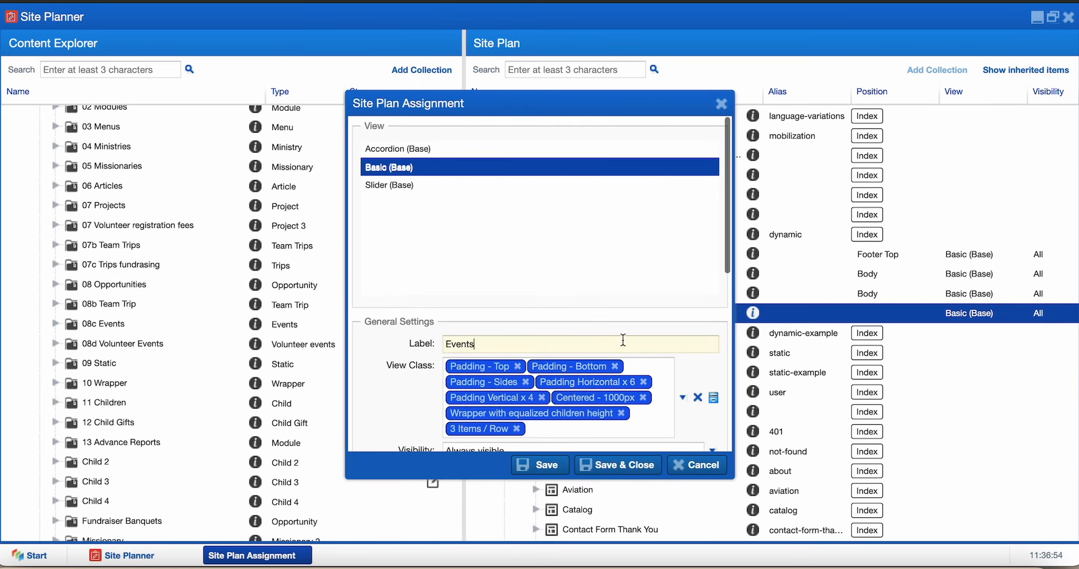
scroll(611, 388, down, 1)
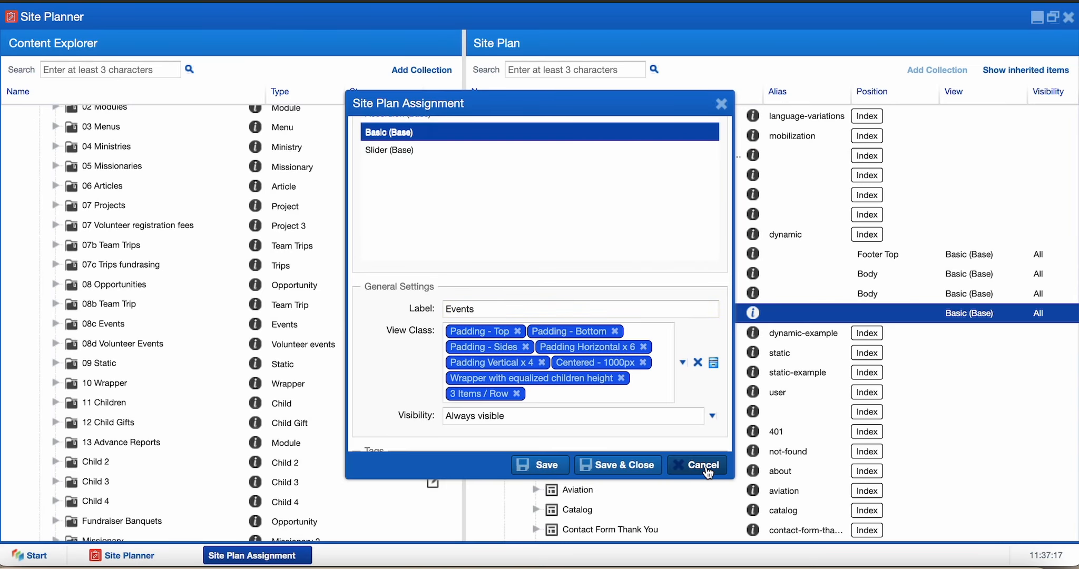
click(705, 465)
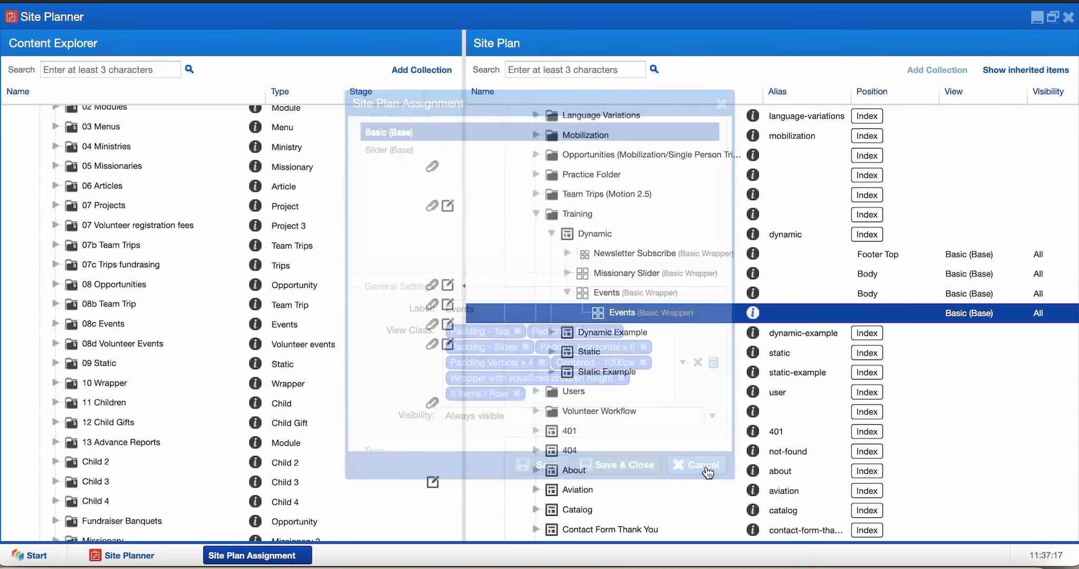
Assign the Between Worlds event from 08c Events to the inner Events wrapper with the Summary (Base) view and Lighter Gray view class
scroll(42, 188, up, 1)
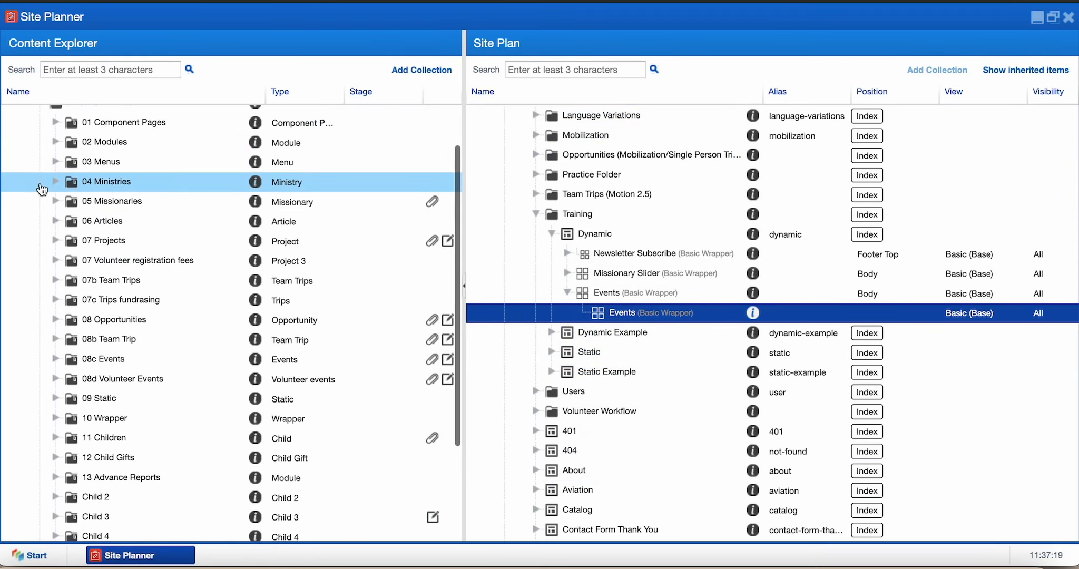
scroll(42, 184, up, 1)
scroll(41, 185, down, 3)
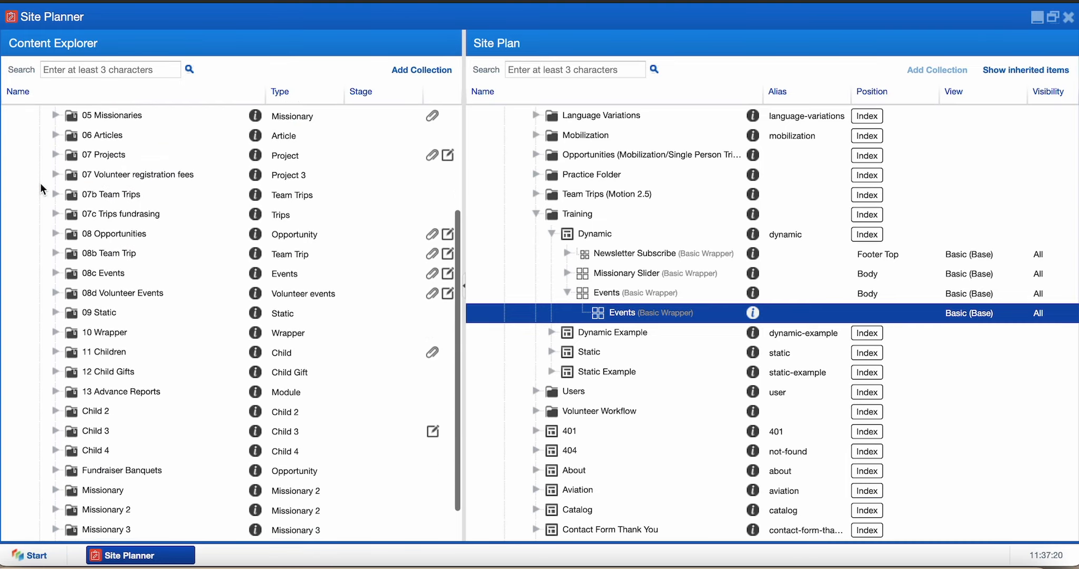
click(56, 273)
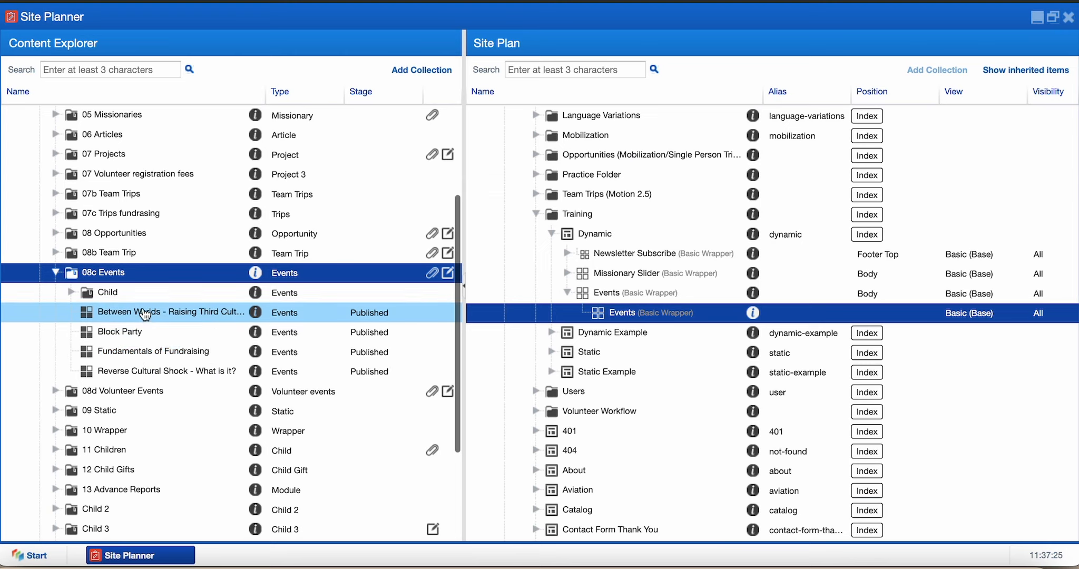
drag(144, 314, 632, 312)
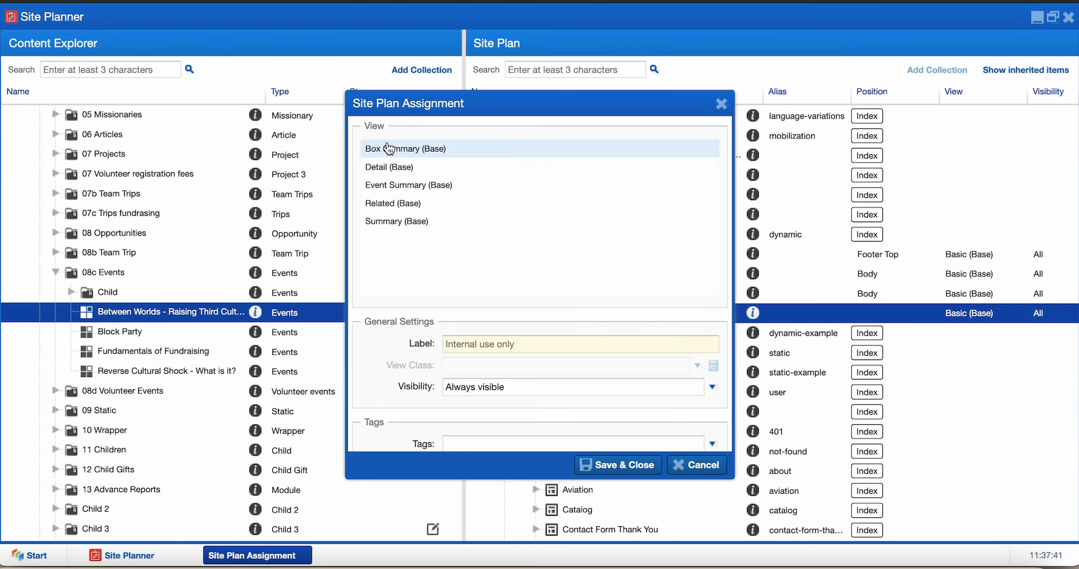
click(413, 222)
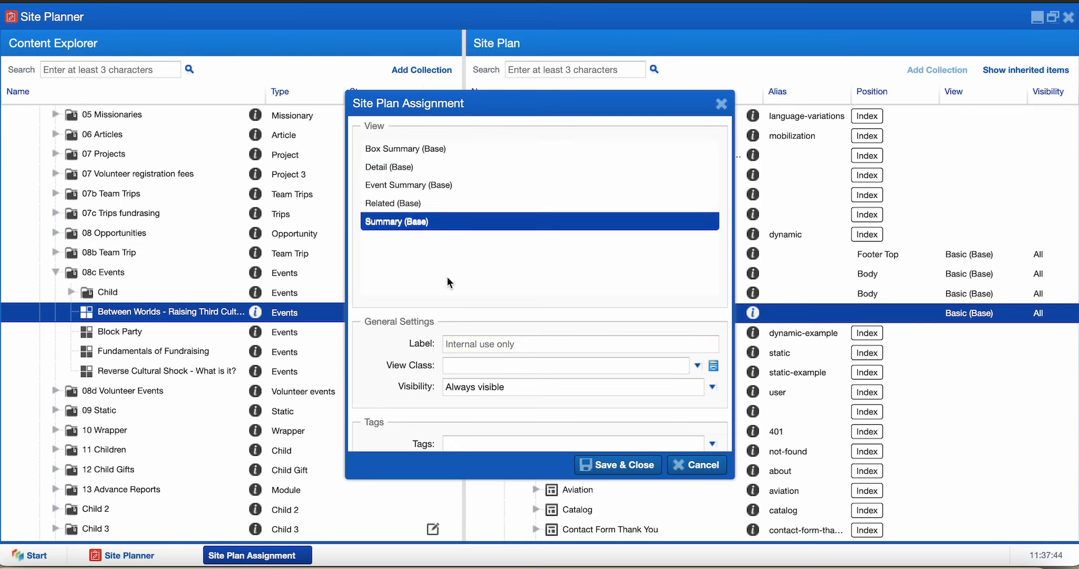
click(489, 367)
click(490, 349)
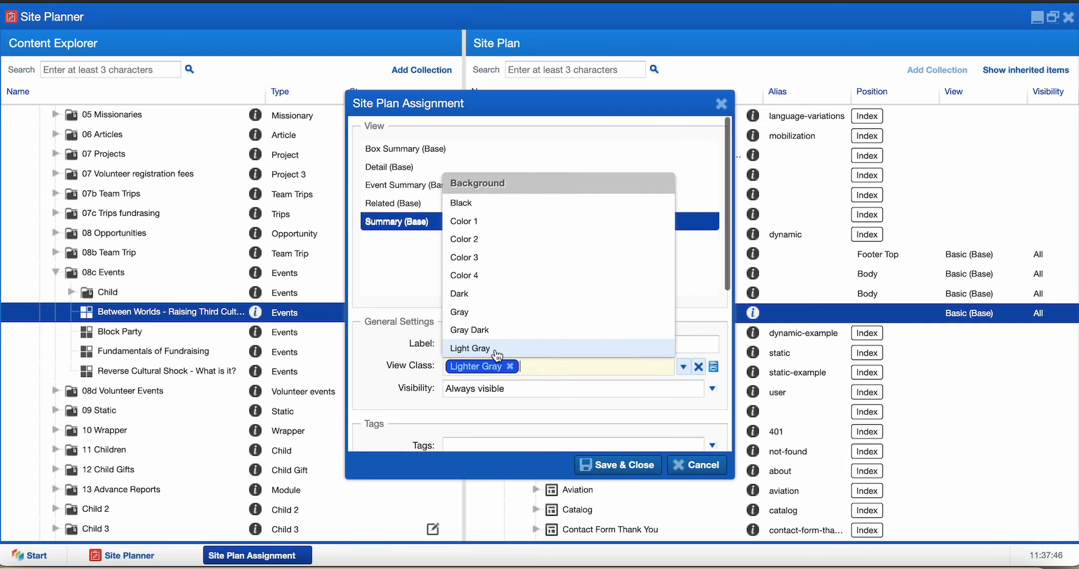
click(626, 468)
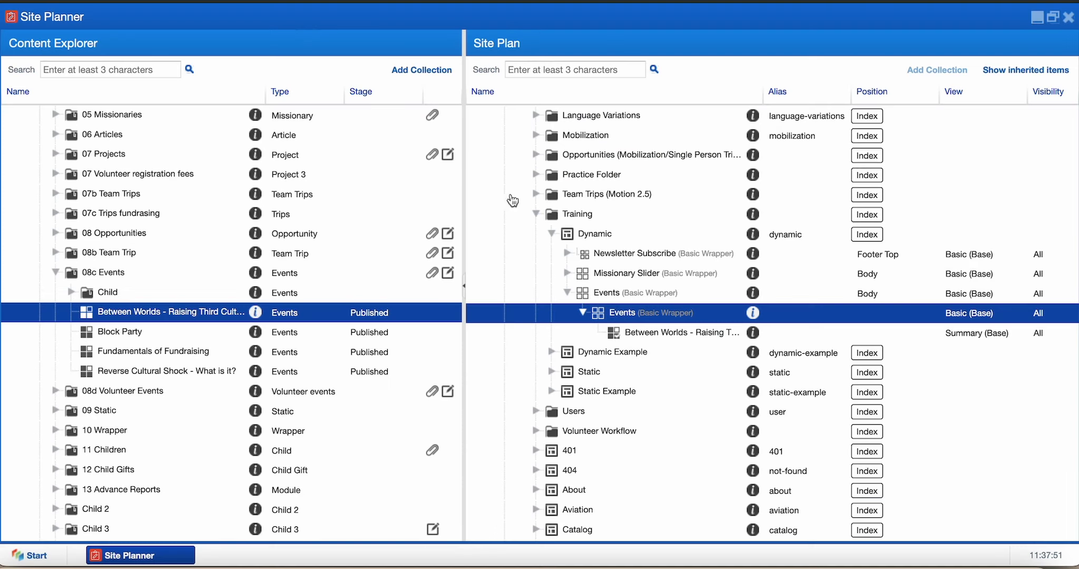
Remove the Lighter Gray view class from the Between Worlds assignment and save it
double_click(649, 330)
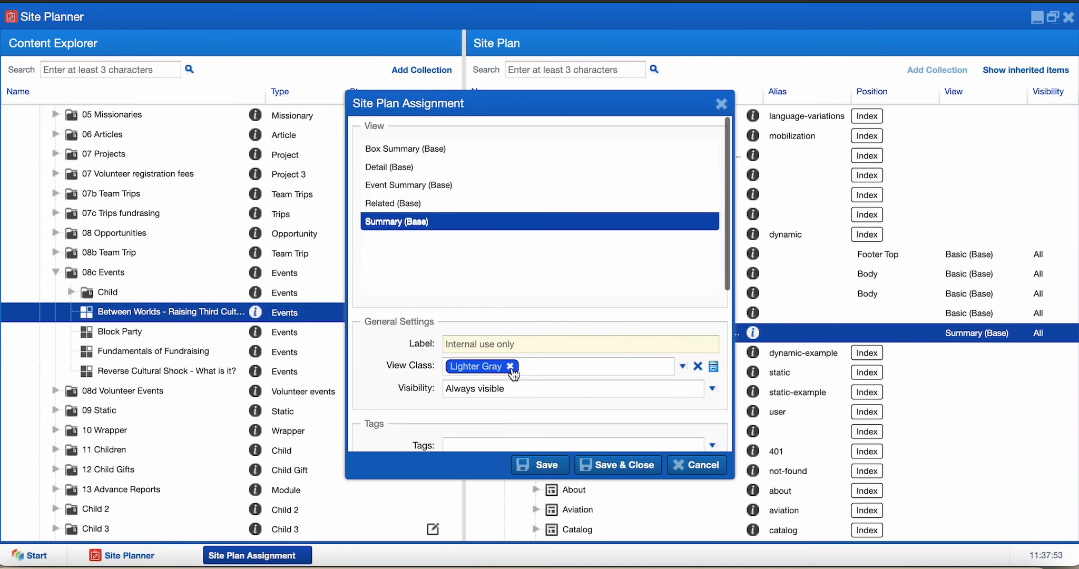
click(510, 366)
click(620, 466)
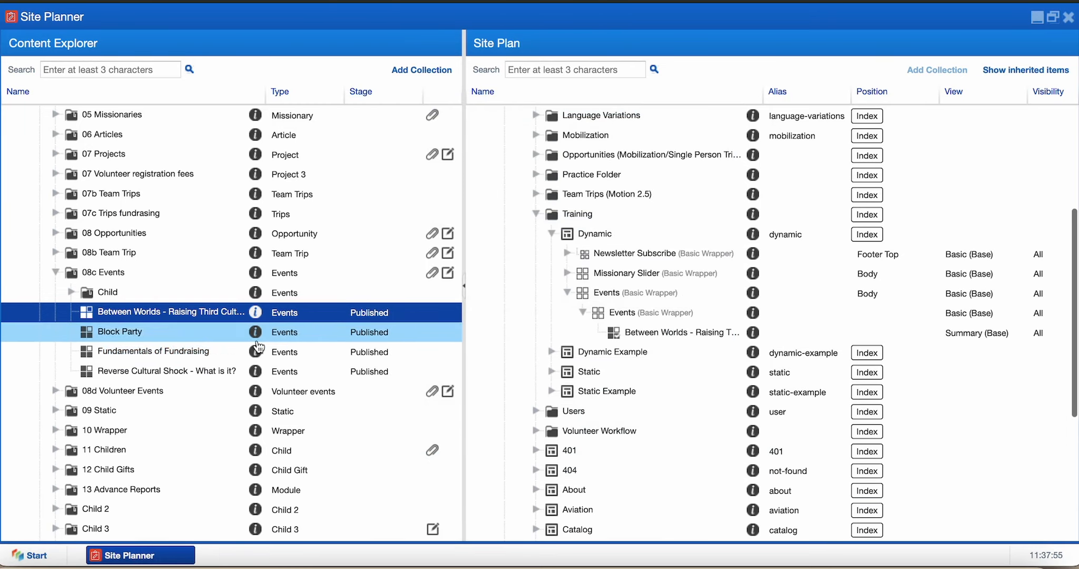
Assign the Fundamentals of Fundraising and Reverse Cultural Shock events to the inner Events wrapper, both with the Summary (Base) view
drag(158, 351, 692, 317)
click(551, 221)
click(659, 464)
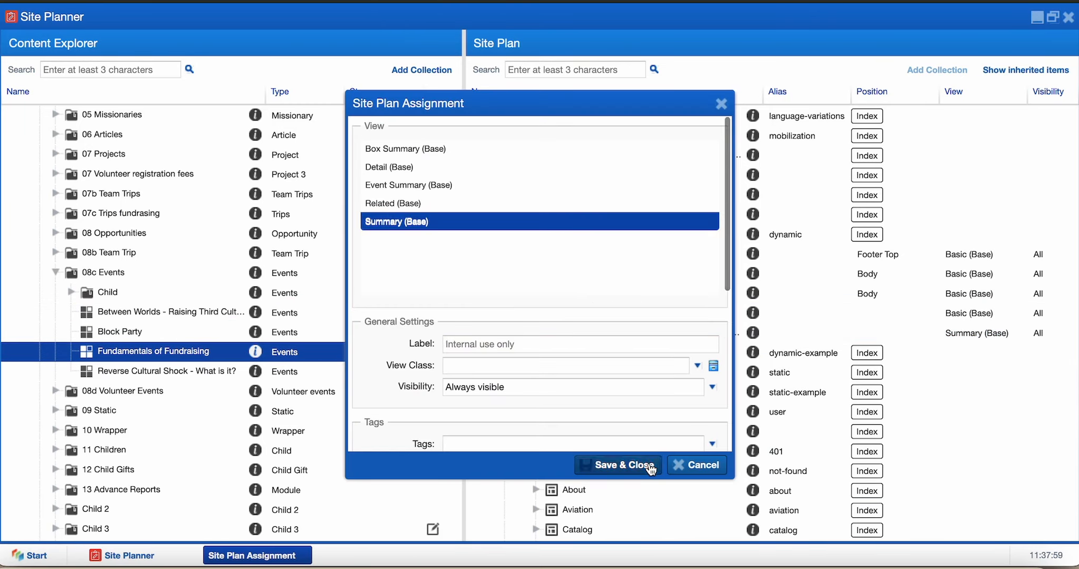
click(185, 372)
drag(184, 375, 611, 324)
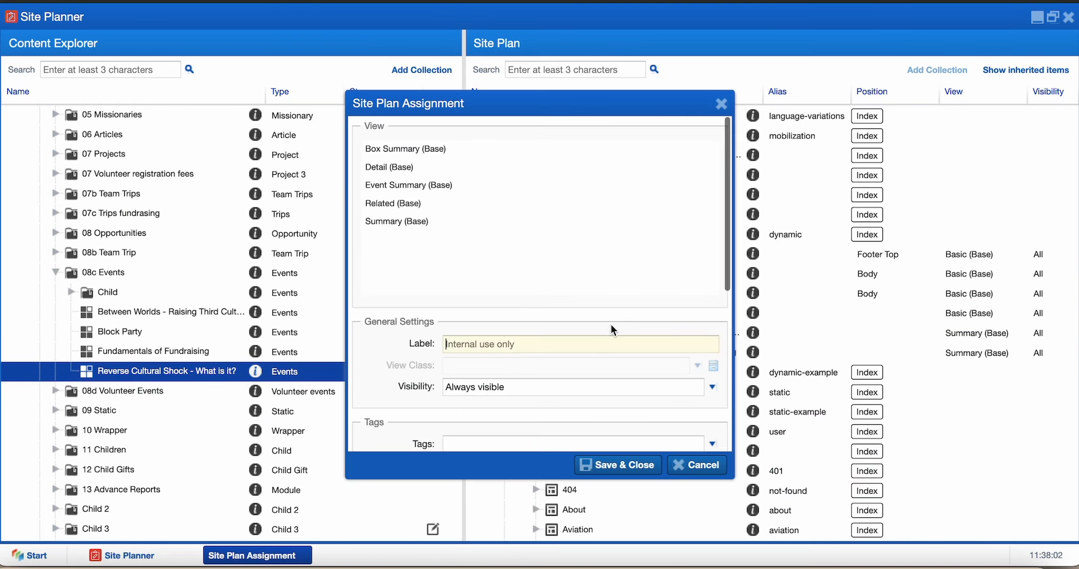
click(475, 221)
click(639, 465)
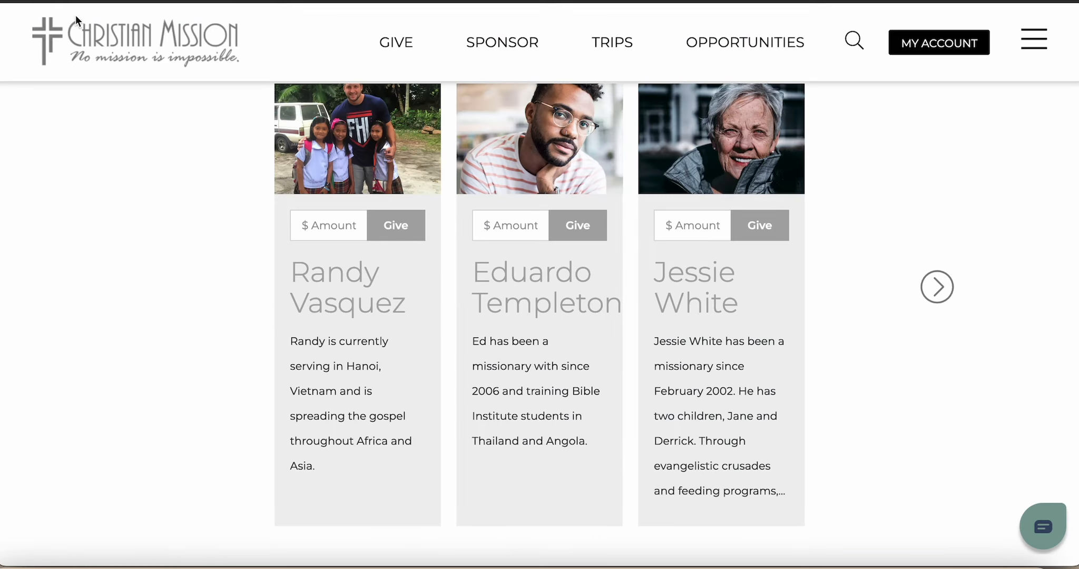
Examine the events section and the Help the Helpless banner on the published page
scroll(585, 337, down, 5)
scroll(589, 347, down, 5)
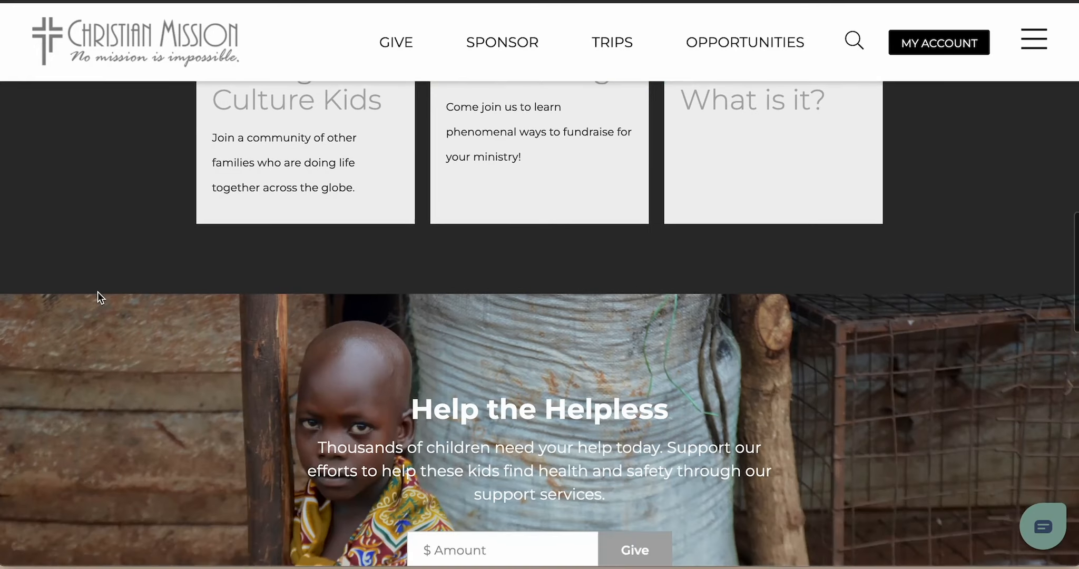
scroll(98, 295, down, 4)
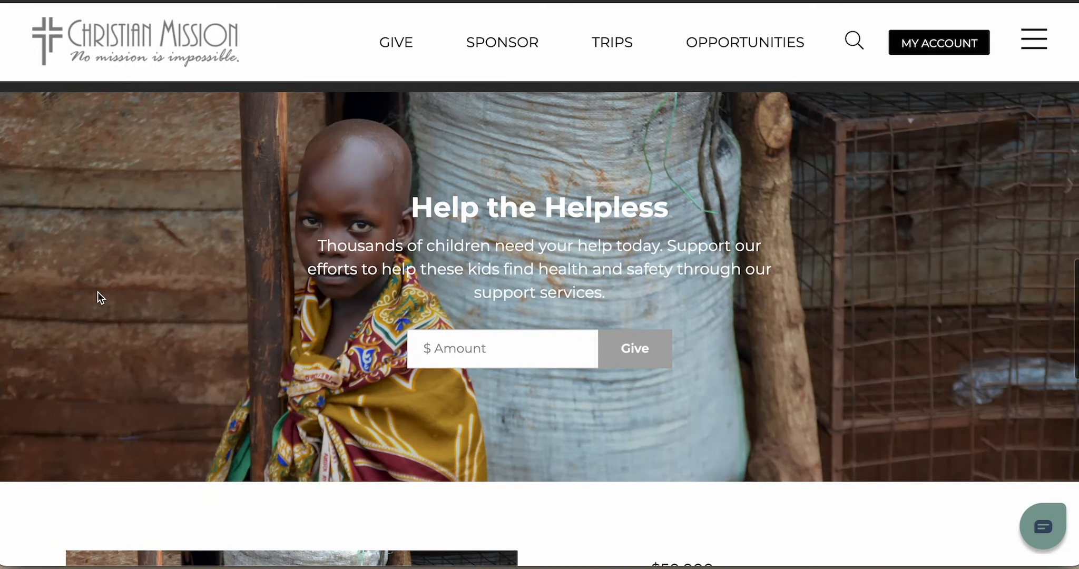
scroll(323, 296, down, 4)
scroll(323, 297, up, 4)
scroll(323, 296, up, 1)
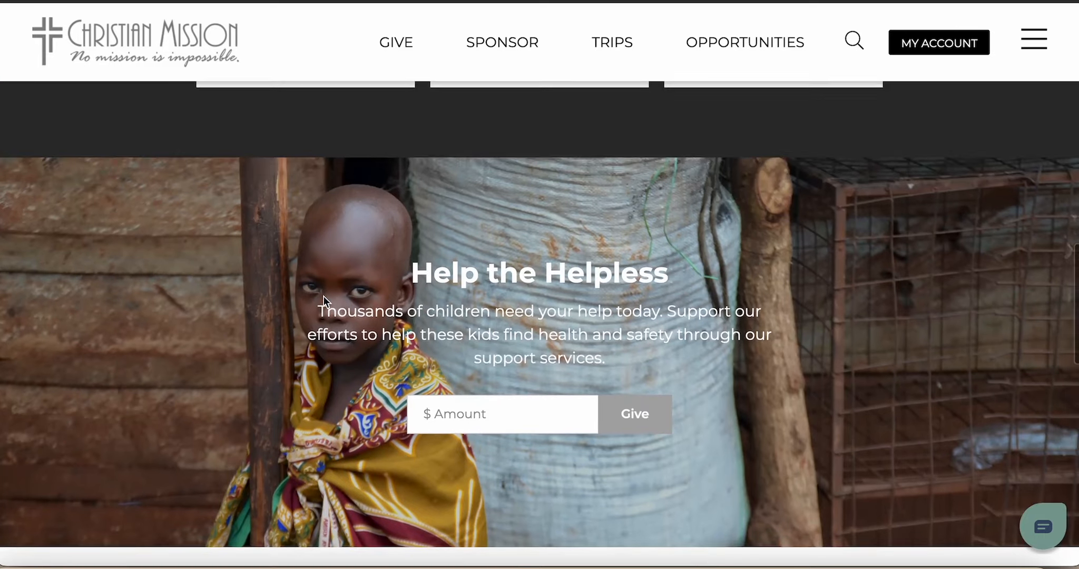
scroll(324, 297, down, 2)
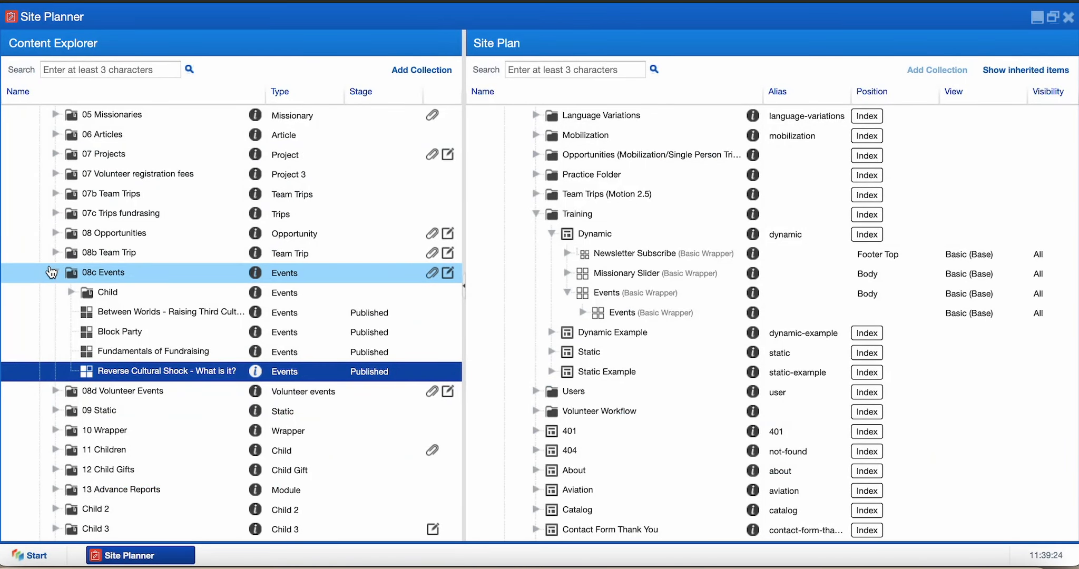
Open the Help the Helpless project from the General folder of 07 Projects for editing
click(51, 272)
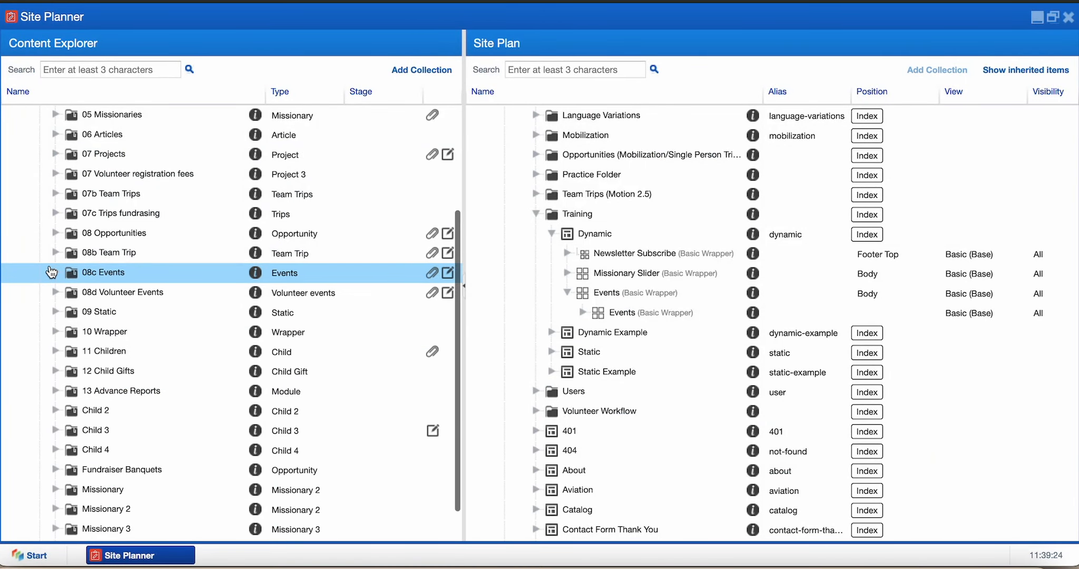
scroll(53, 237, up, 1)
click(55, 191)
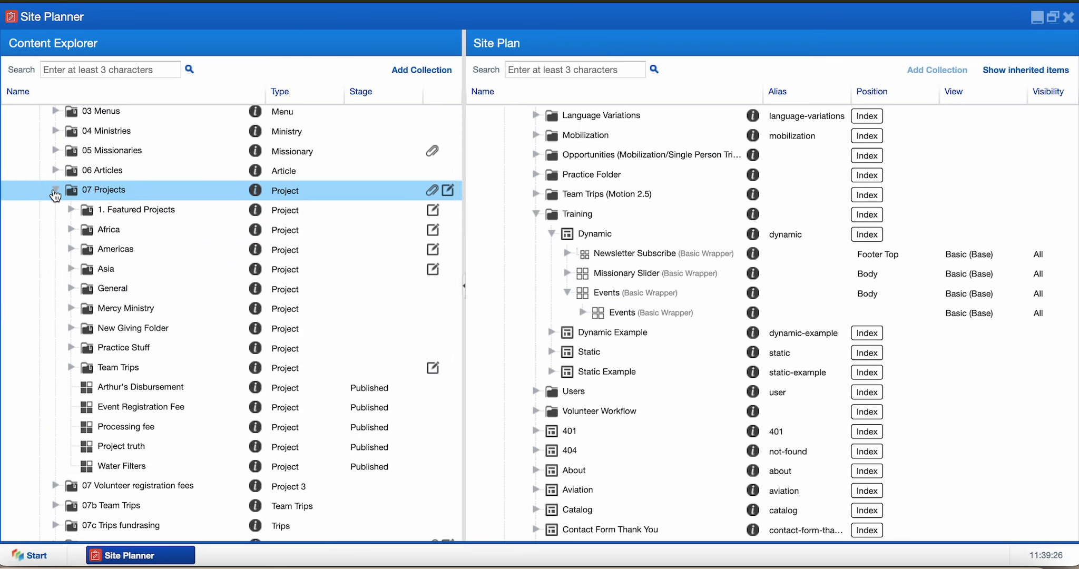
click(71, 289)
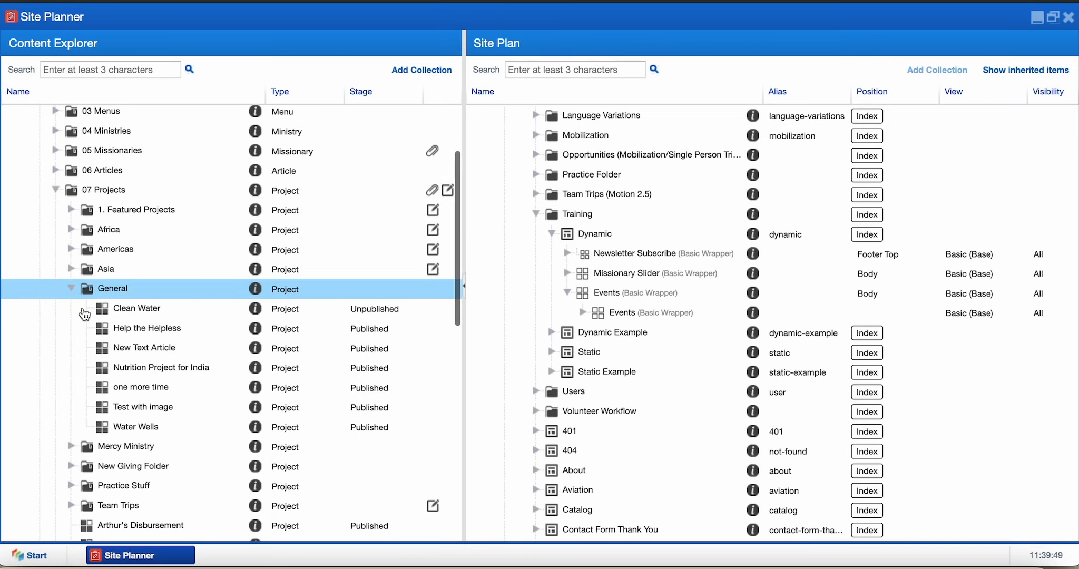
click(141, 329)
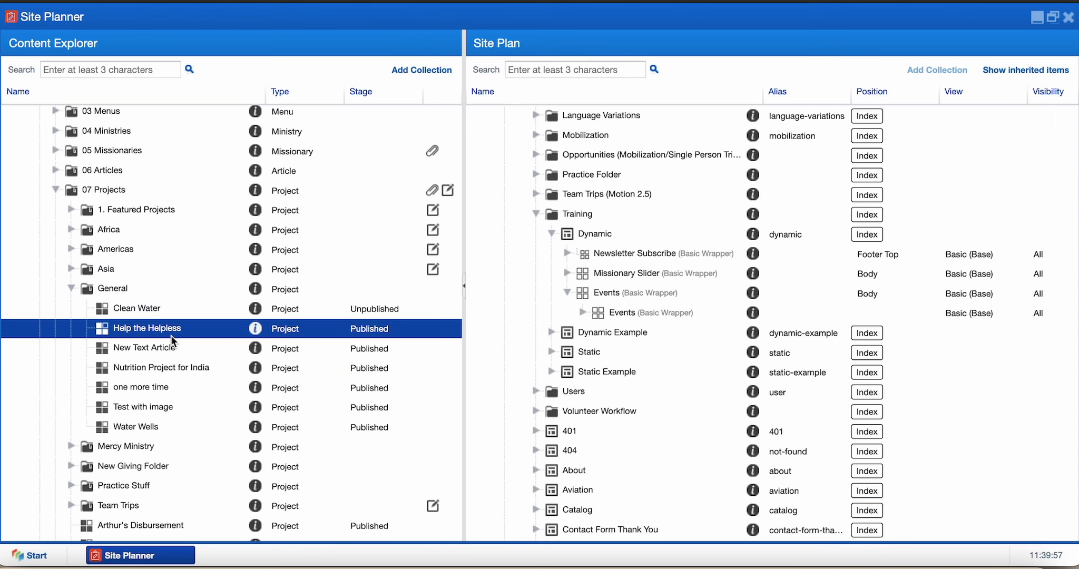
right_click(171, 337)
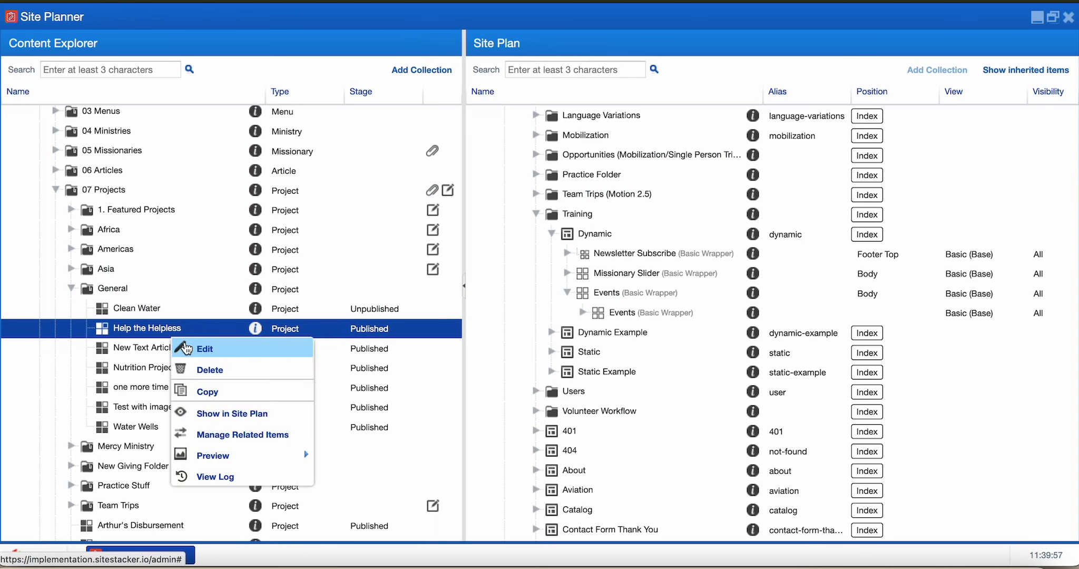
click(186, 349)
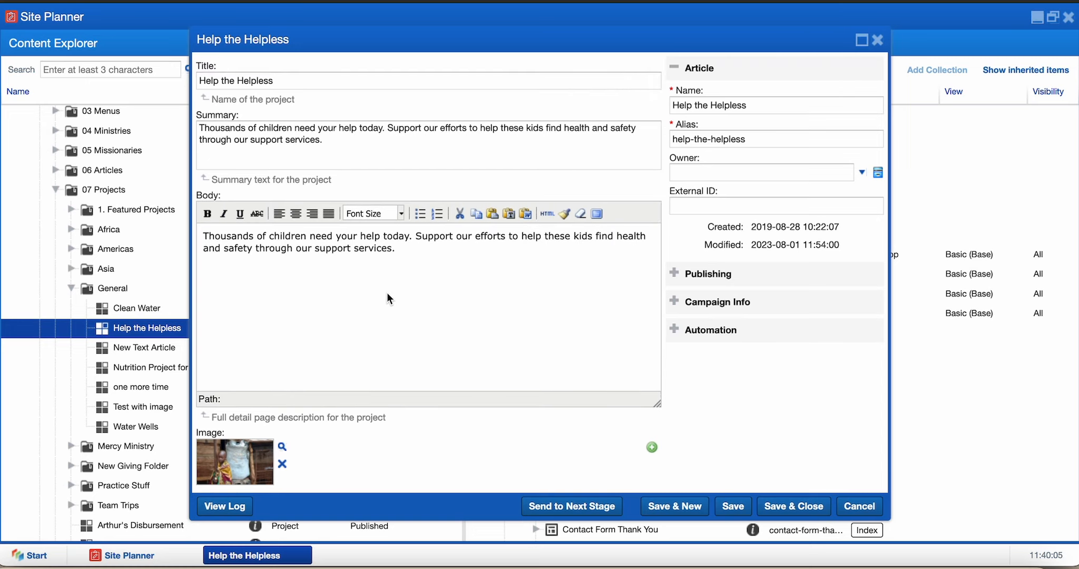
Examine the Help the Helpless project's content fields and its Campaign Info settings
scroll(386, 293, down, 6)
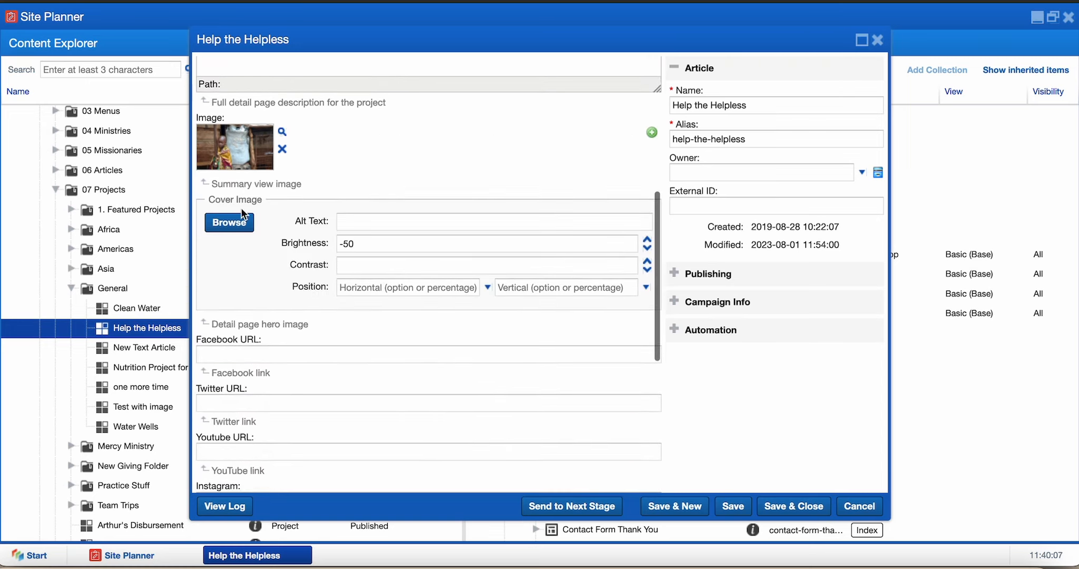
scroll(259, 172, down, 6)
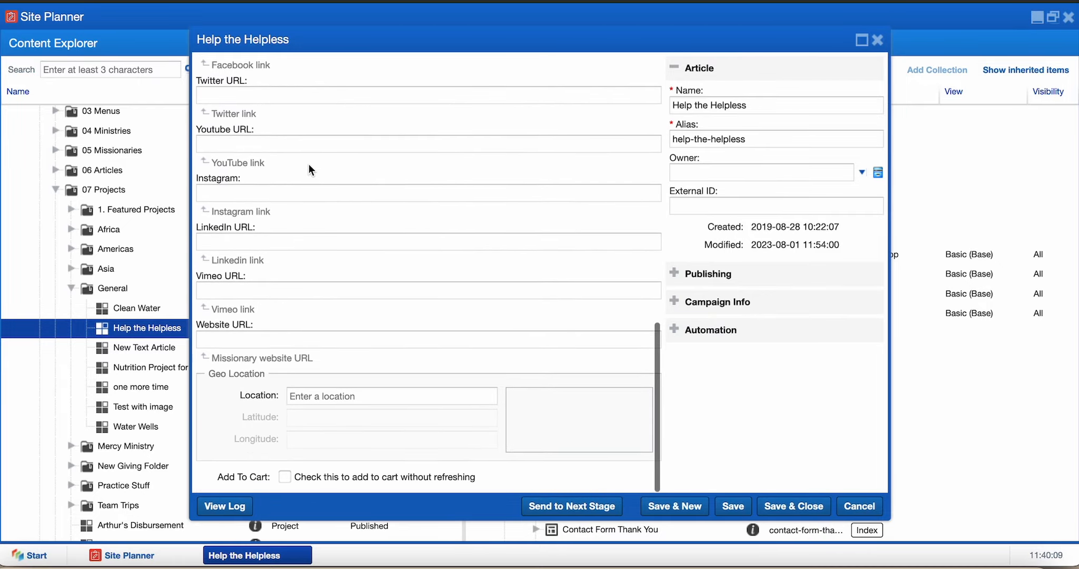
click(723, 302)
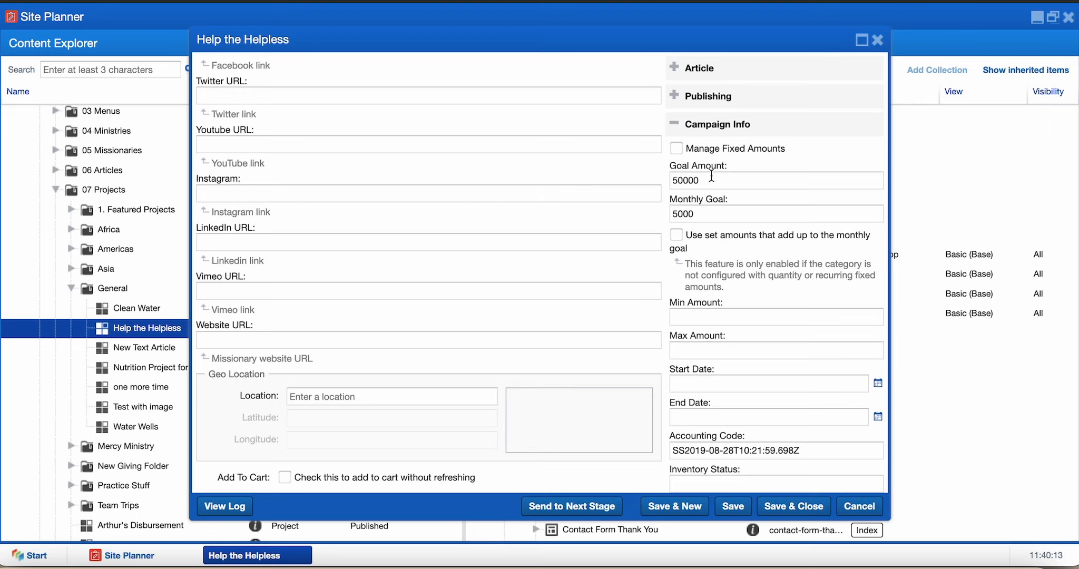
scroll(722, 213, down, 2)
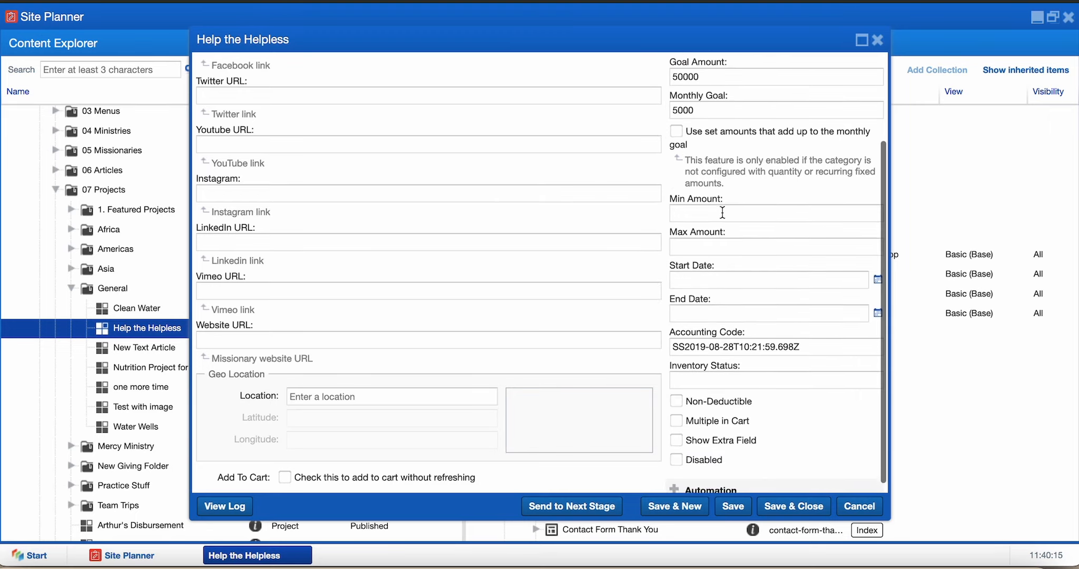
scroll(722, 212, up, 2)
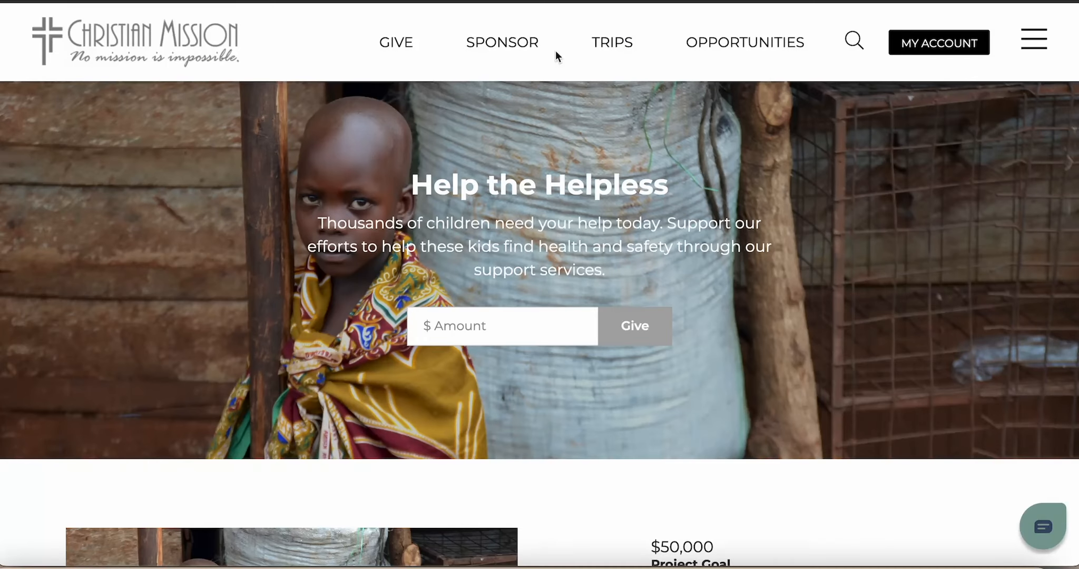
Compare the project with its banner and goal section on the published page, and close the project editor without saving
scroll(621, 227, down, 5)
scroll(620, 226, up, 4)
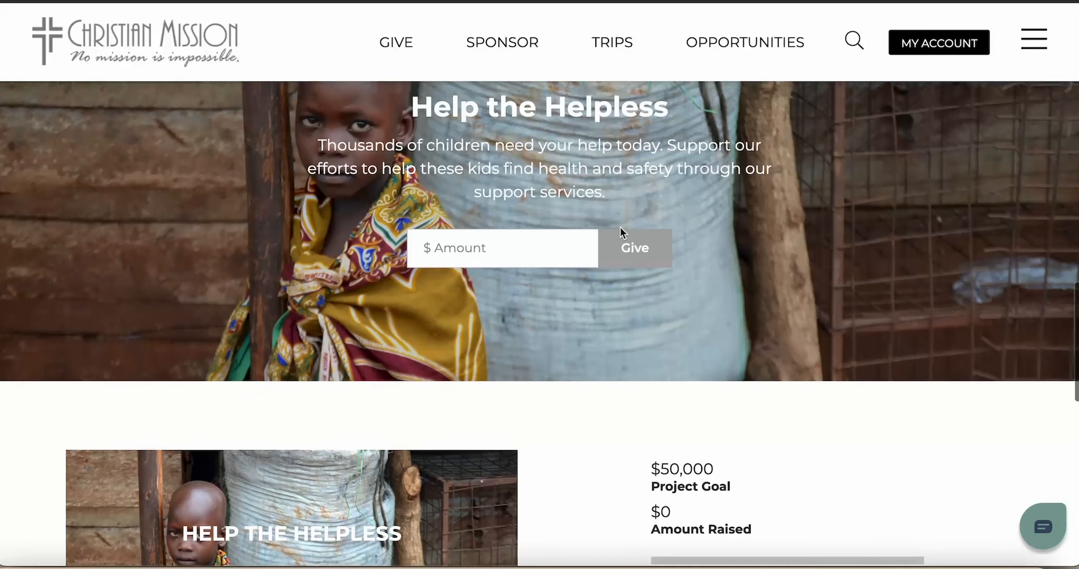
scroll(547, 137, down, 4)
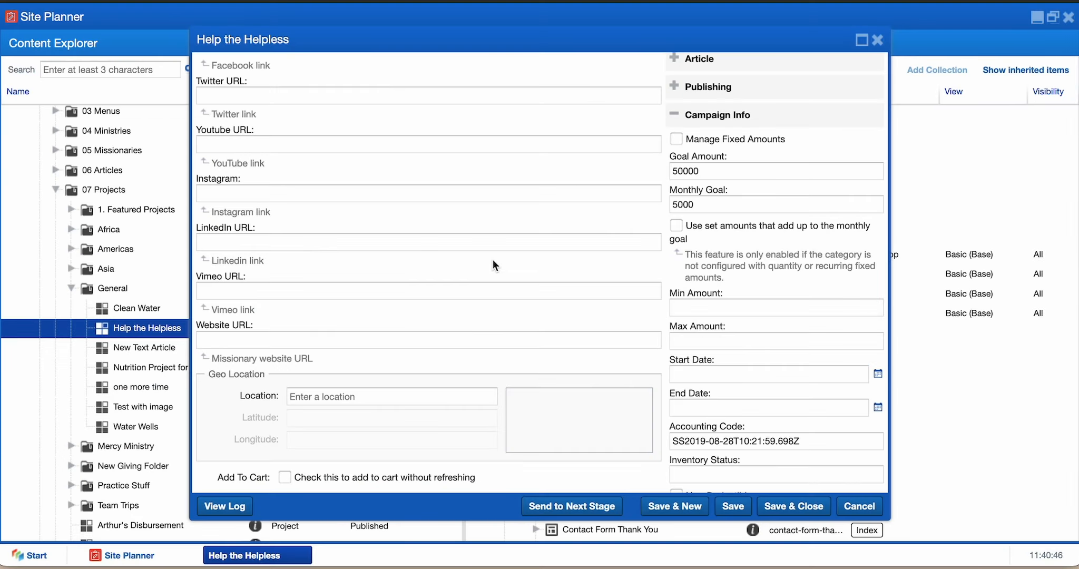
click(861, 510)
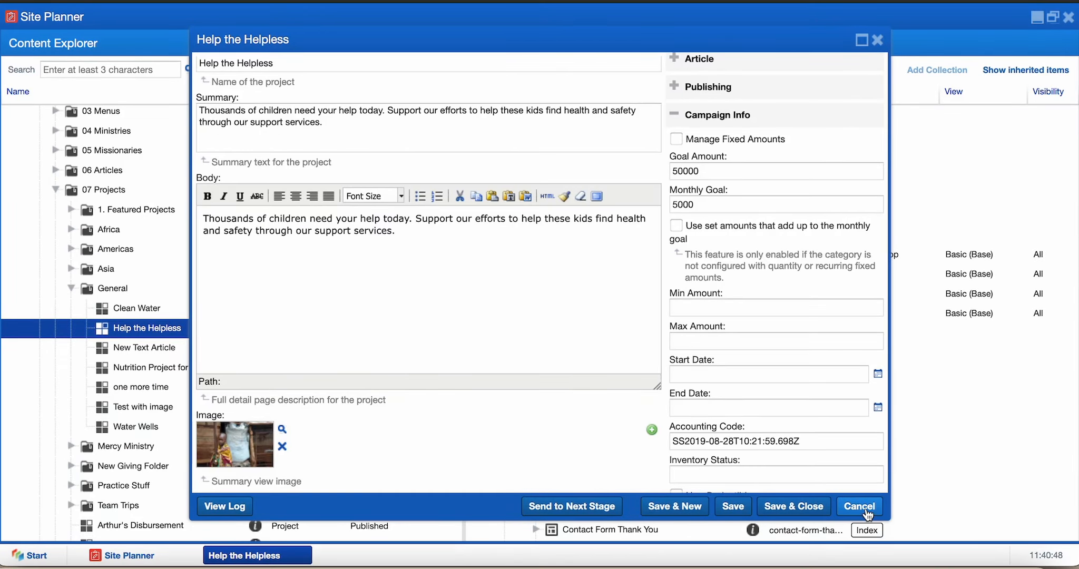
Assign the Help the Helpless project to the Dynamic page in the Body position with the Hero (Base) view
drag(179, 328, 589, 243)
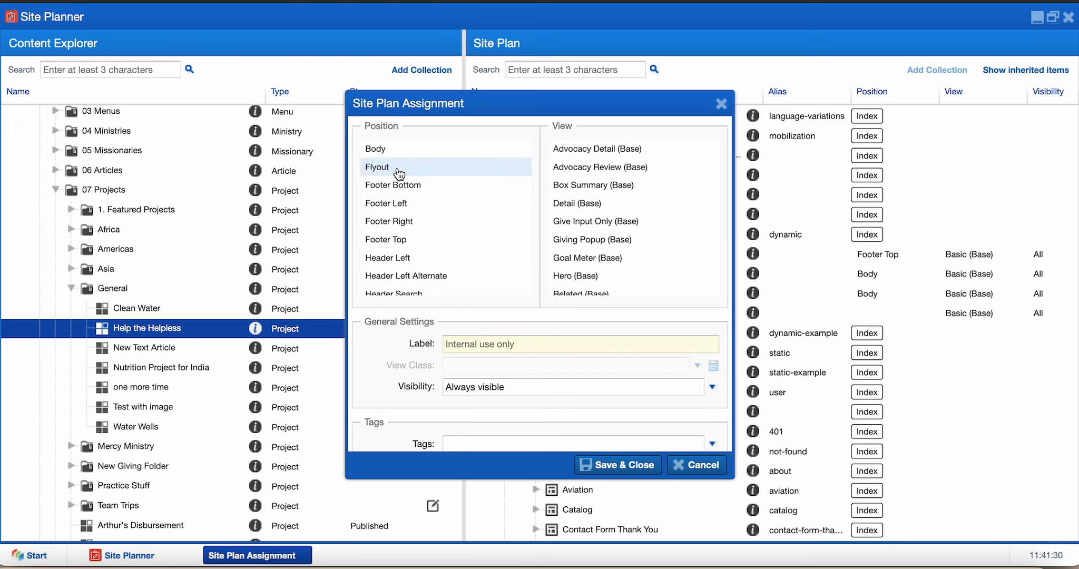
scroll(401, 156, down, 2)
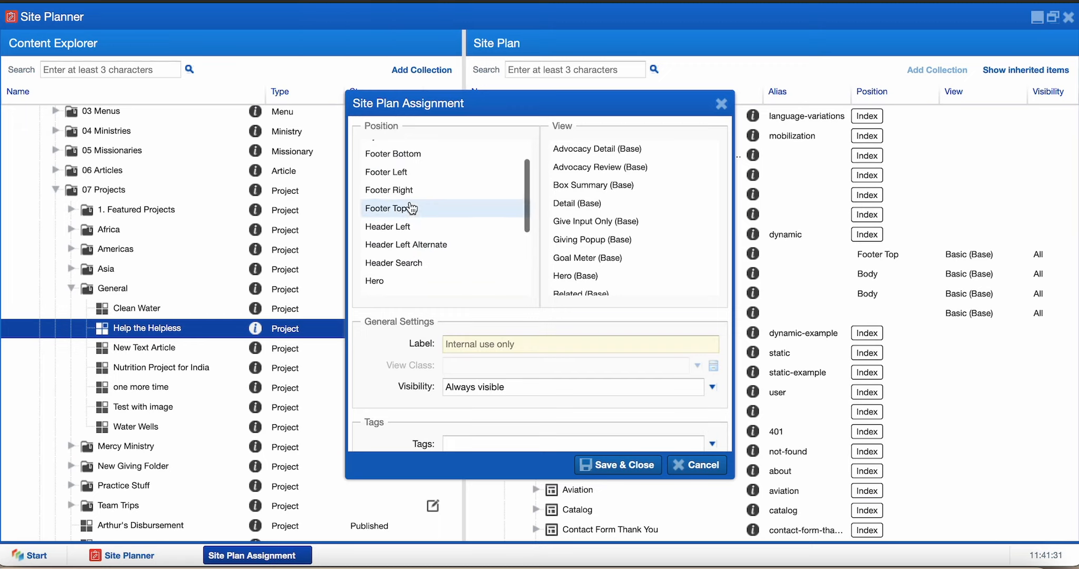
scroll(411, 211, down, 3)
scroll(414, 219, up, 5)
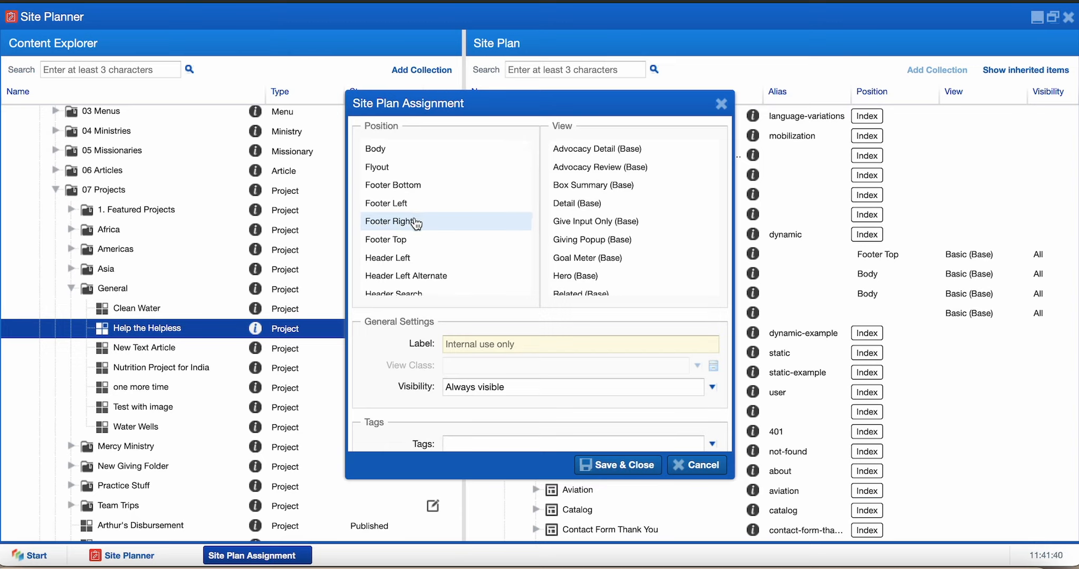
click(421, 157)
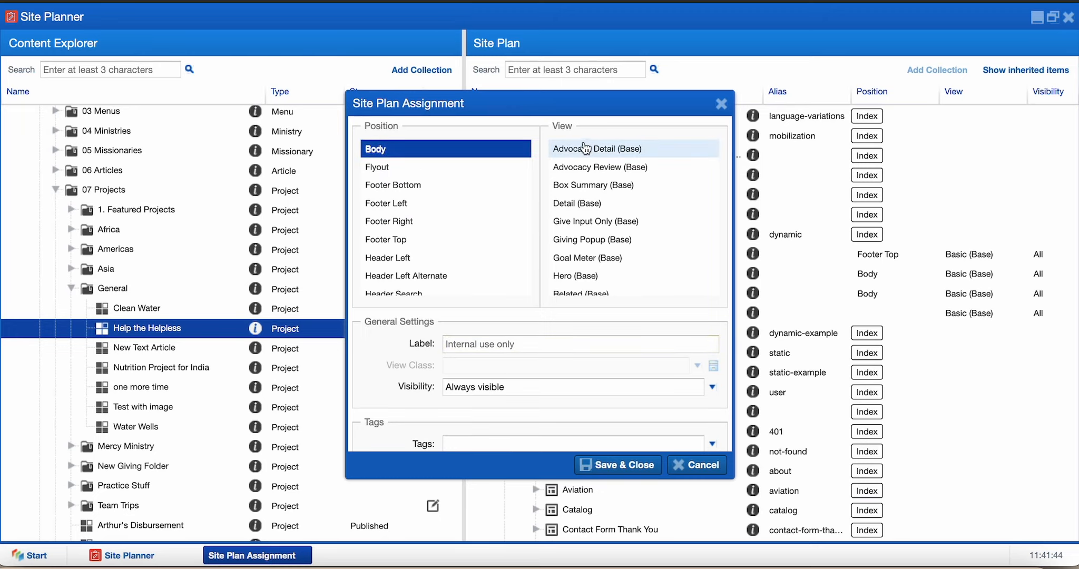
scroll(578, 208, down, 2)
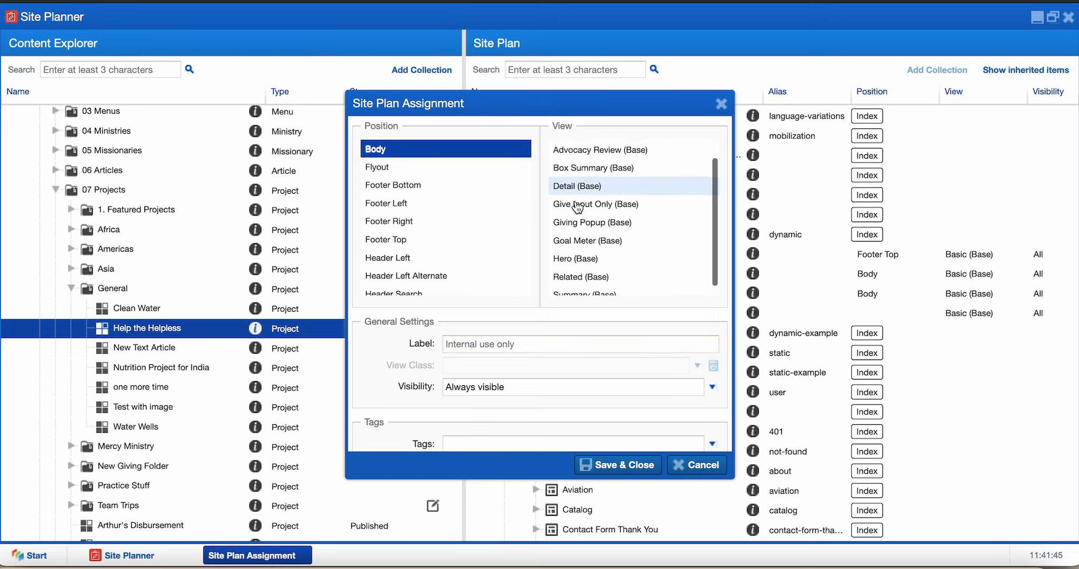
click(604, 252)
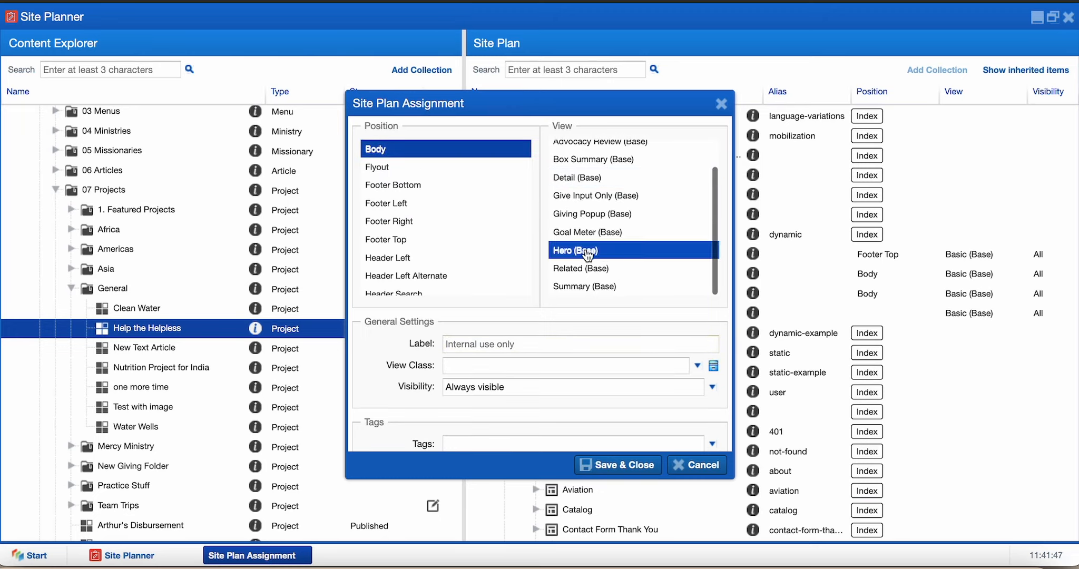
Add the Disable Background Resize, Height 2 (Small) and H3 view classes, save the assignment, and check the banner on the published page
click(508, 364)
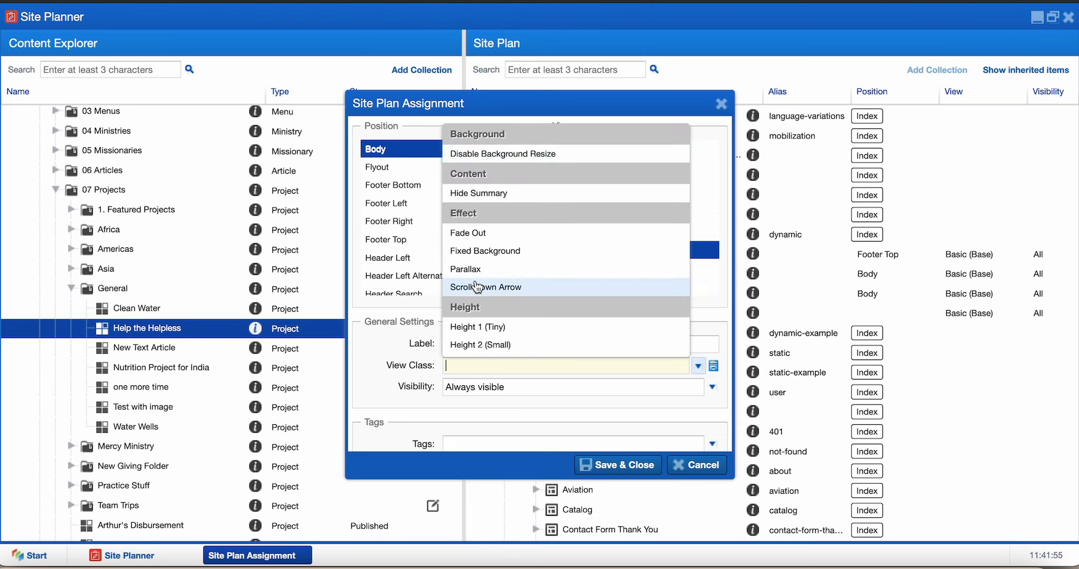
click(476, 155)
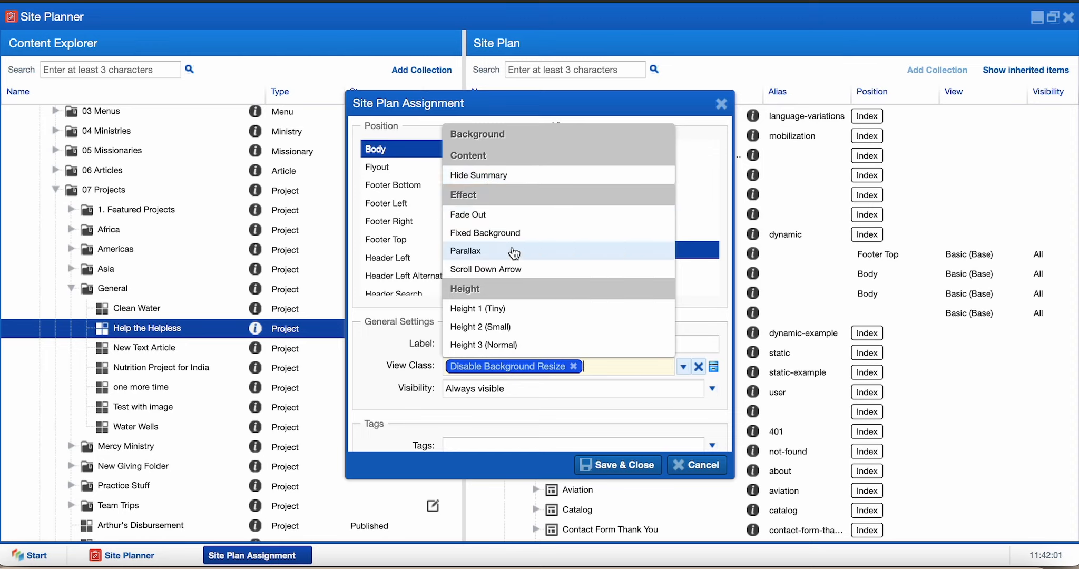
scroll(511, 258, down, 2)
click(514, 279)
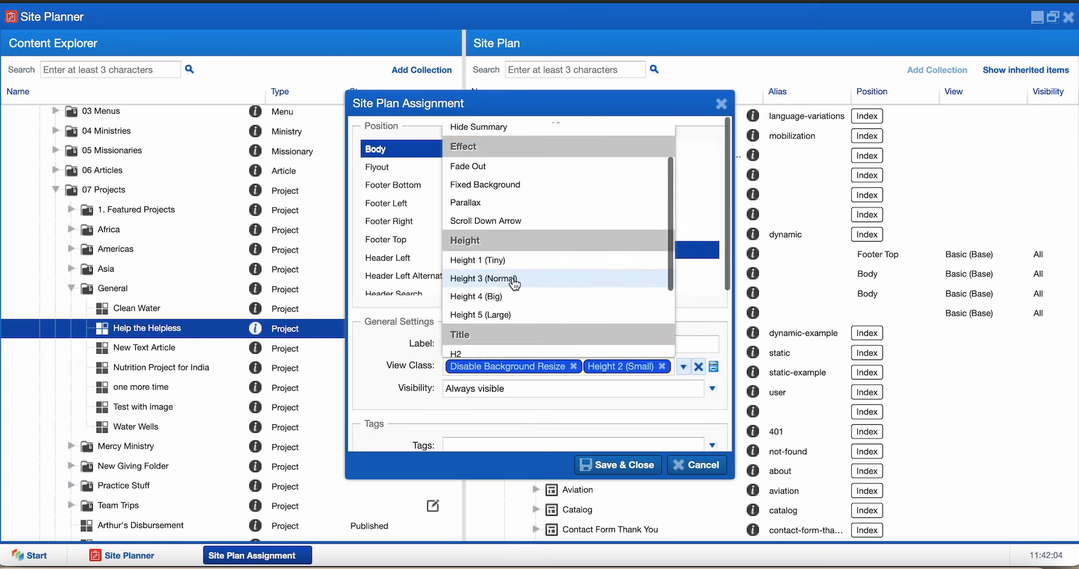
scroll(514, 282, down, 3)
scroll(512, 277, down, 1)
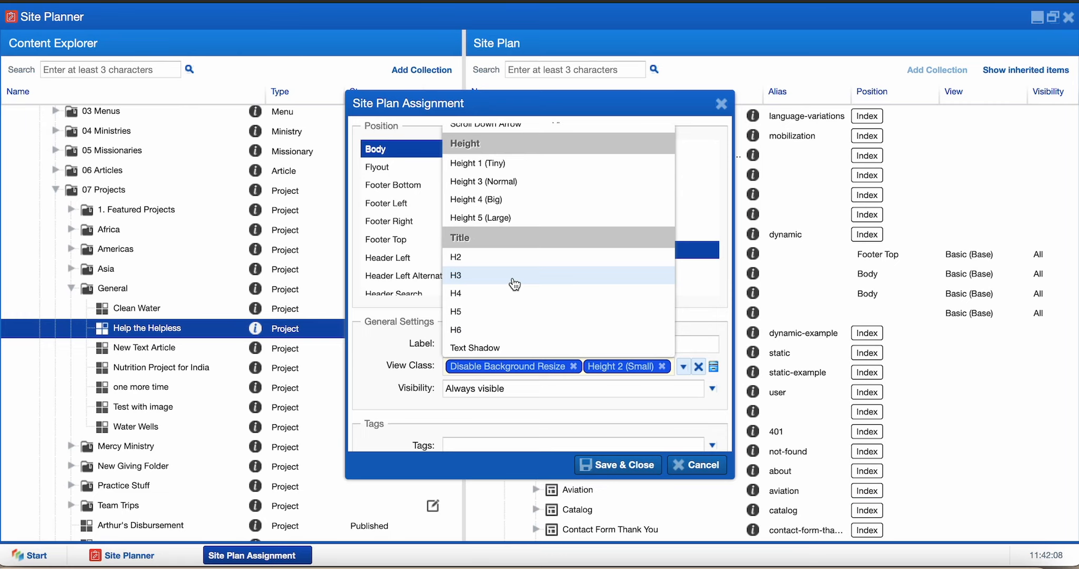
click(515, 284)
click(655, 426)
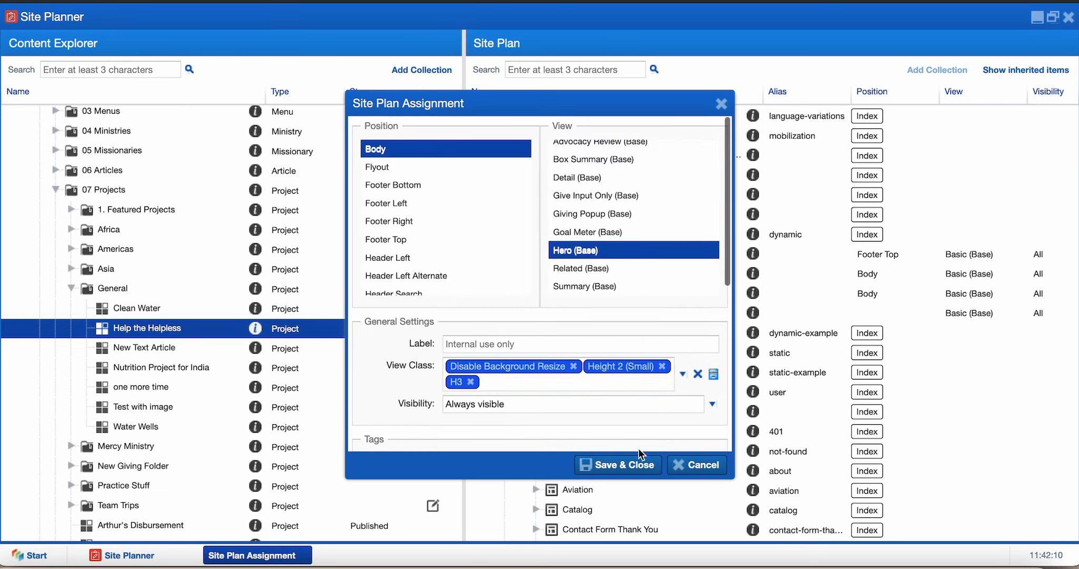
click(638, 462)
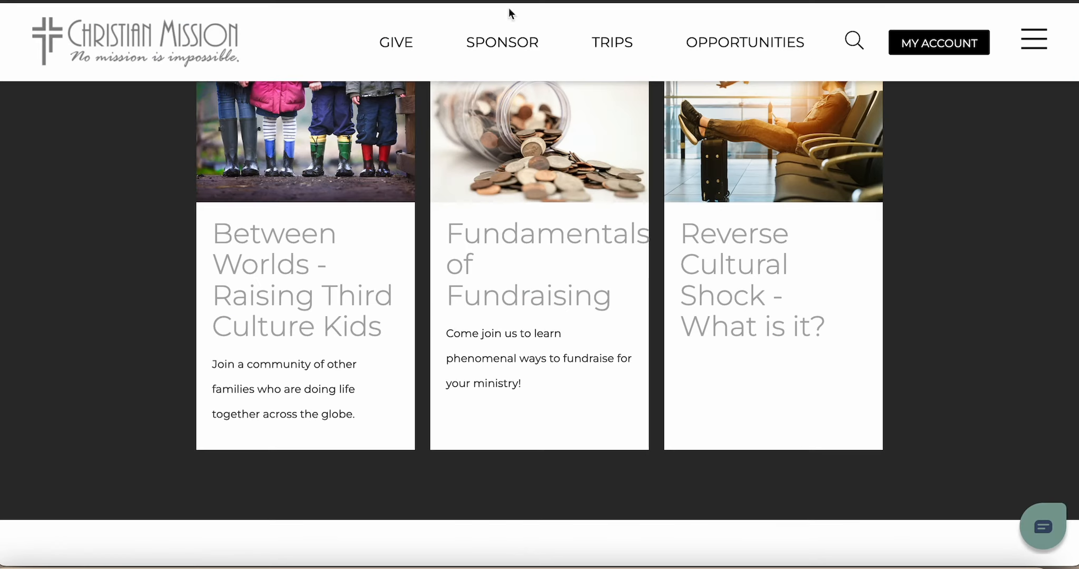
scroll(247, 216, down, 8)
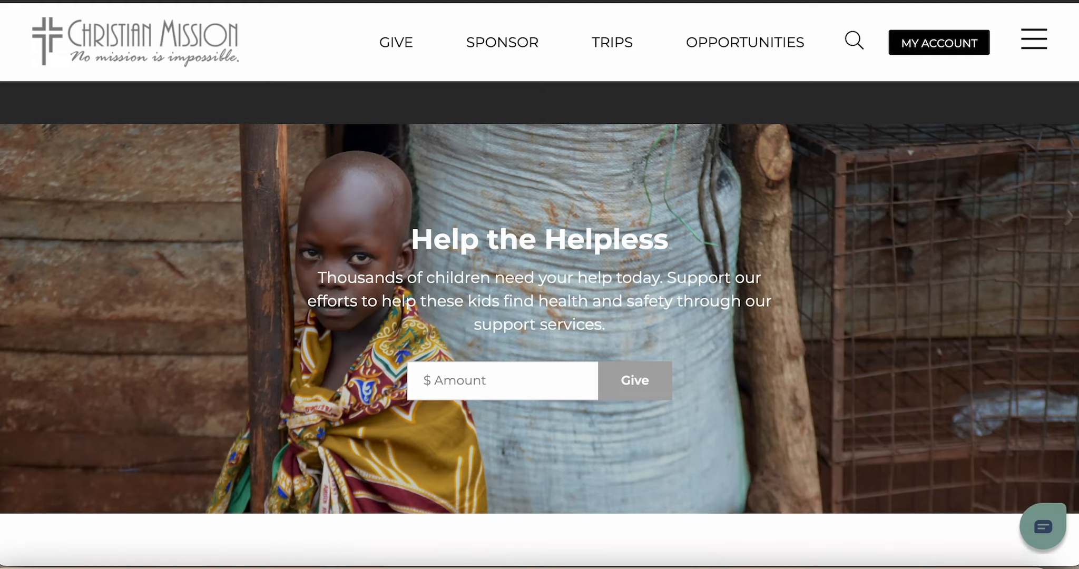
scroll(540, 332, up, 1)
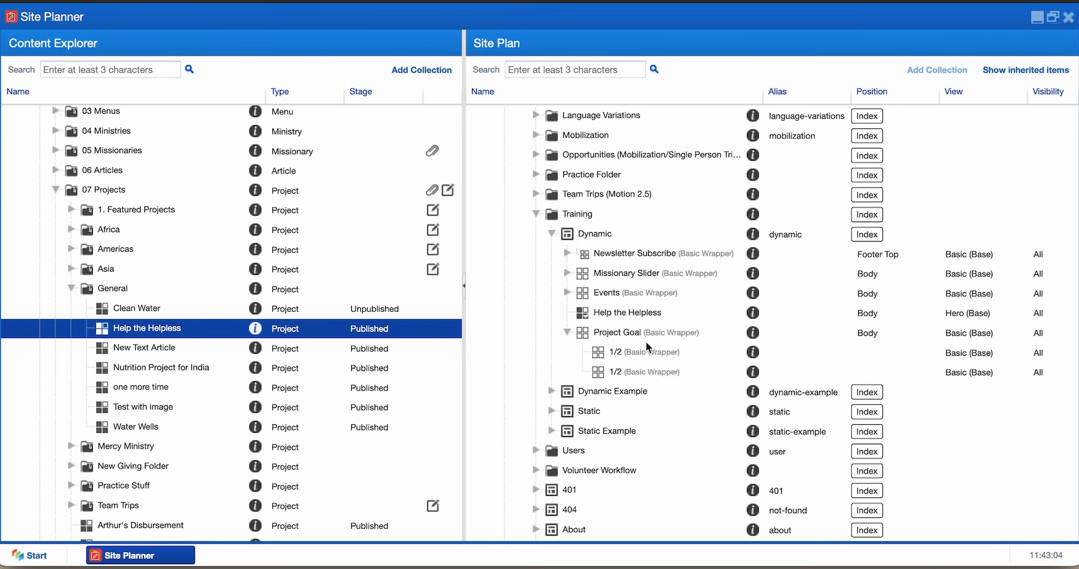
Review the assignment settings of the Project Goal wrapper and its first 1/2 wrapper without changing them
double_click(646, 341)
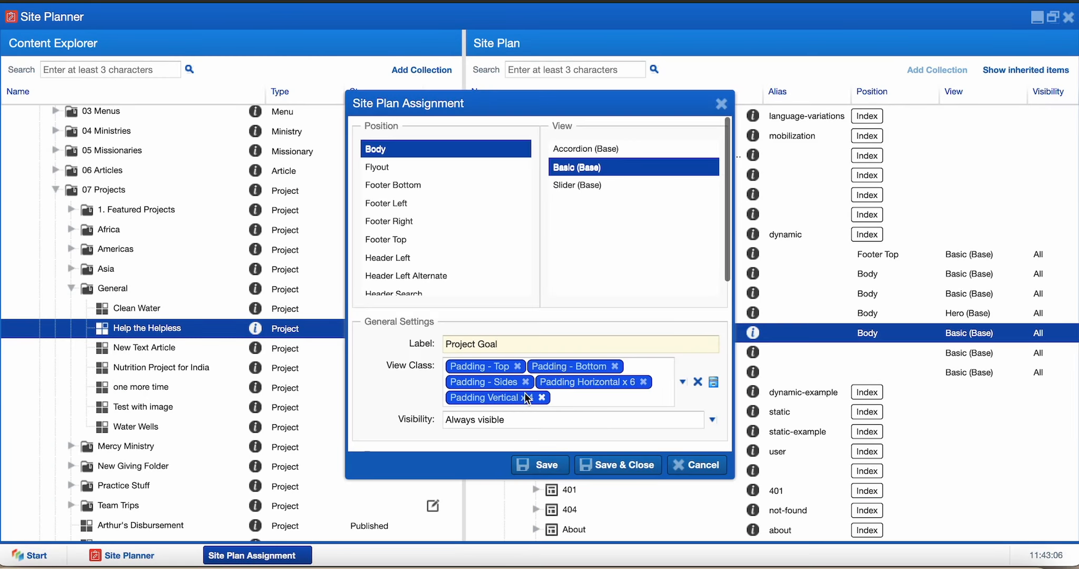
click(685, 468)
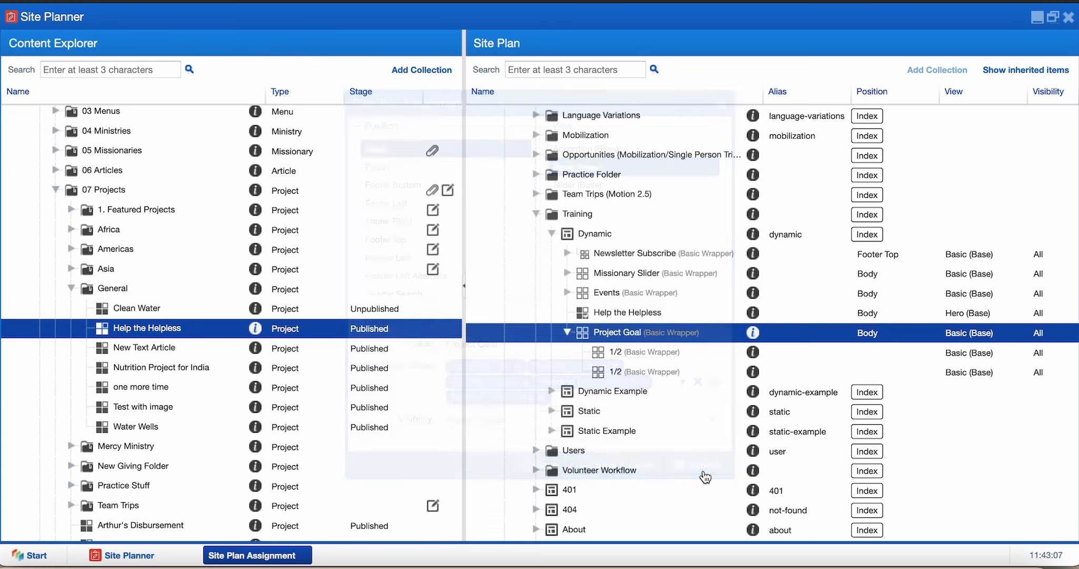
double_click(640, 353)
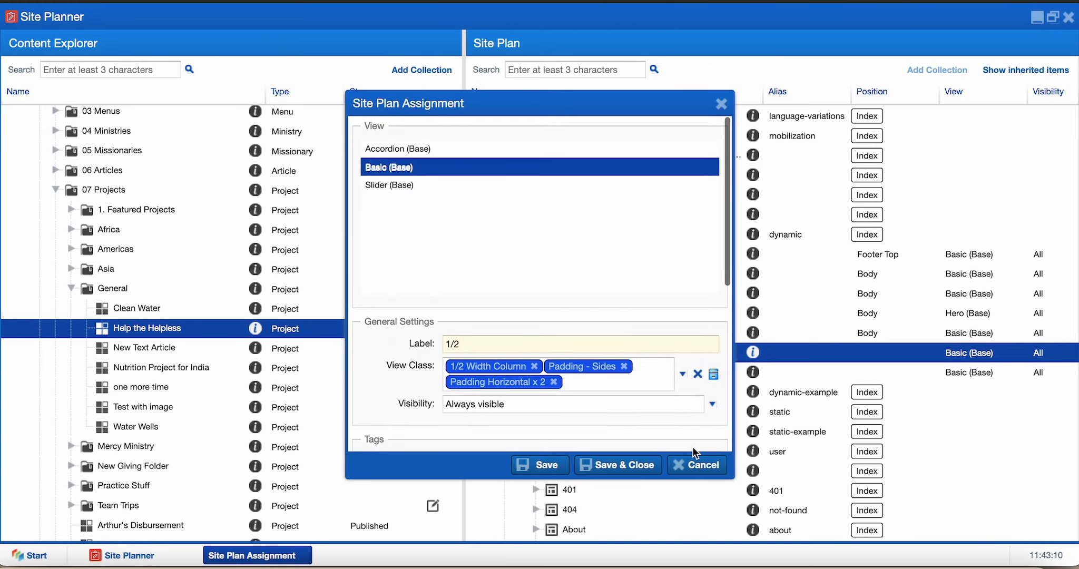
click(696, 465)
click(631, 373)
click(642, 354)
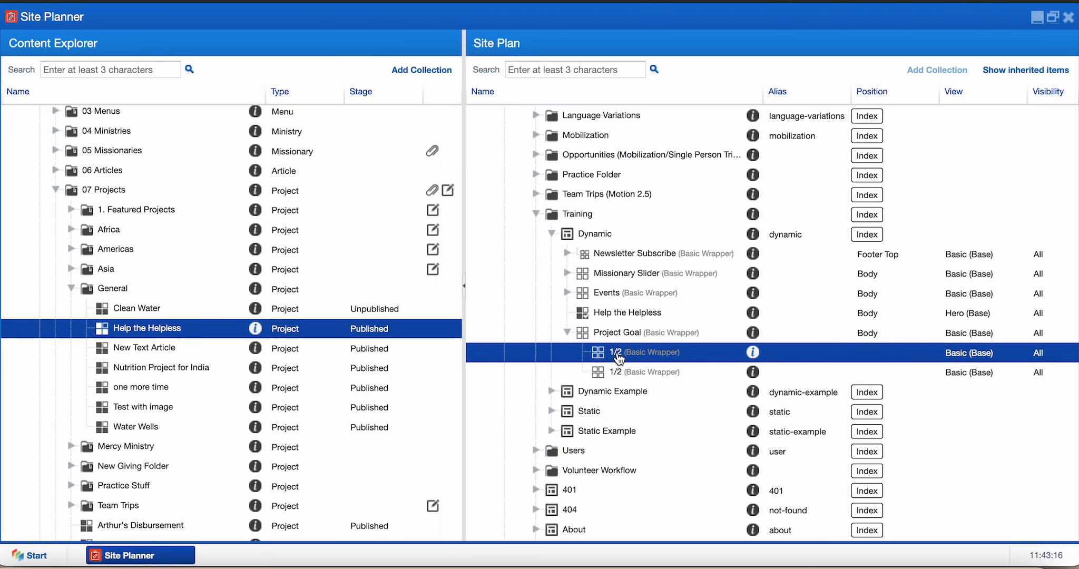
Relabel the first 1/2 wrapper inside Project Goal as Box Summary and save it
double_click(619, 357)
key(BackSpace)
key(BackSpace)
key(BackSpace)
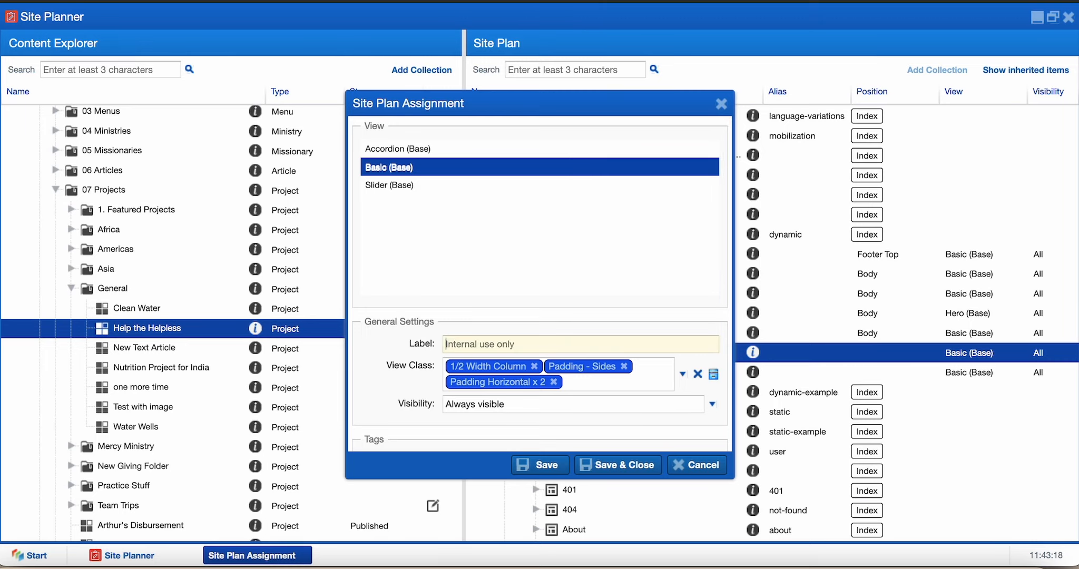
text(Box Summary)
key(Return)
Relabel the remaining 1/2 wrapper inside Project Goal as Goal Meter and save it
double_click(657, 372)
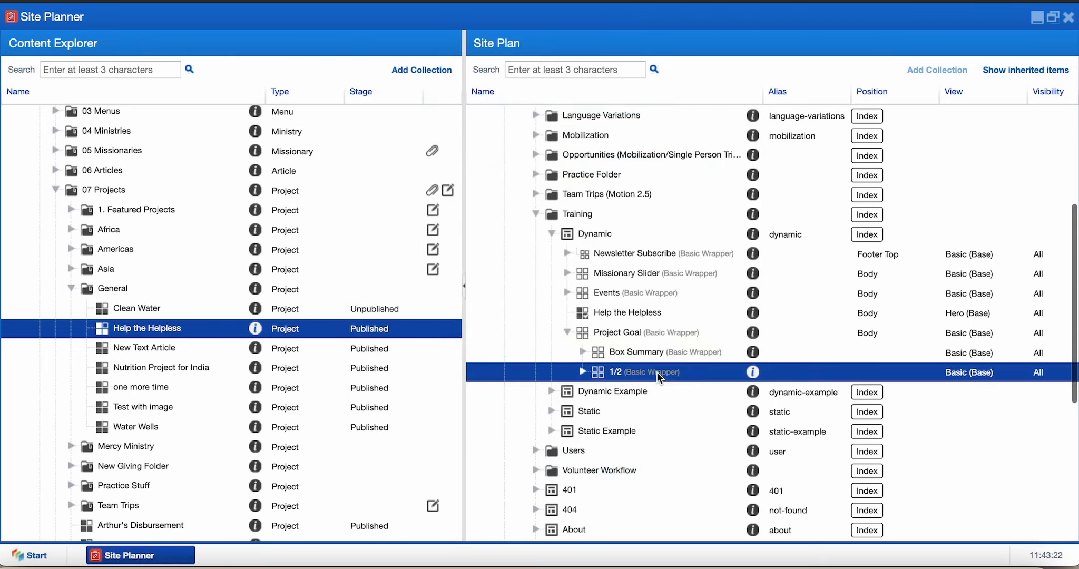
key(BackSpace)
key(BackSpace)
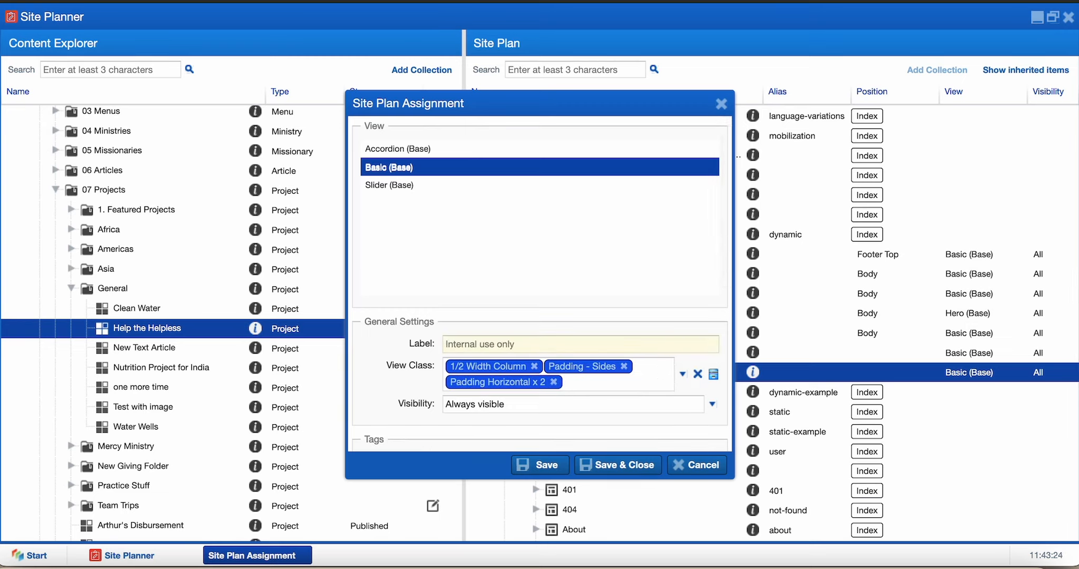
text(Goal Meter)
key(Return)
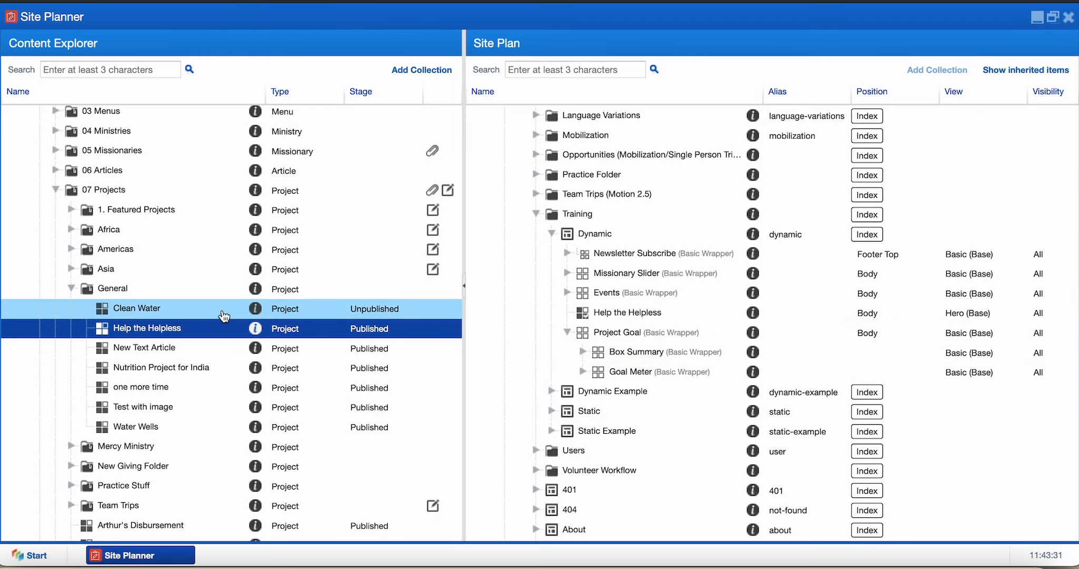
Assign the Help the Helpless project to the Box Summary wrapper with the Box Summary (Base) view and save it
drag(154, 334, 624, 353)
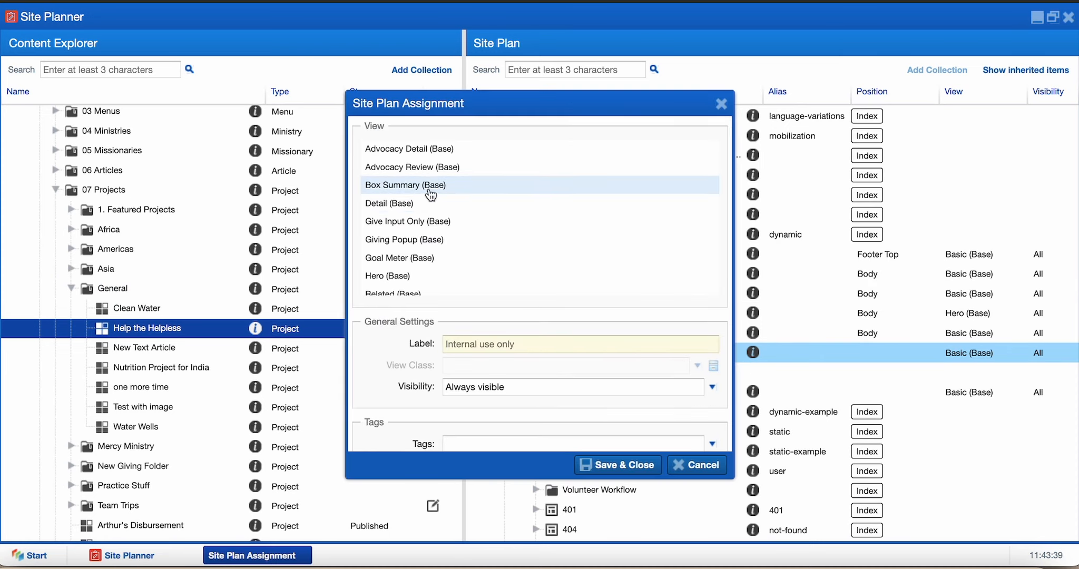
click(431, 185)
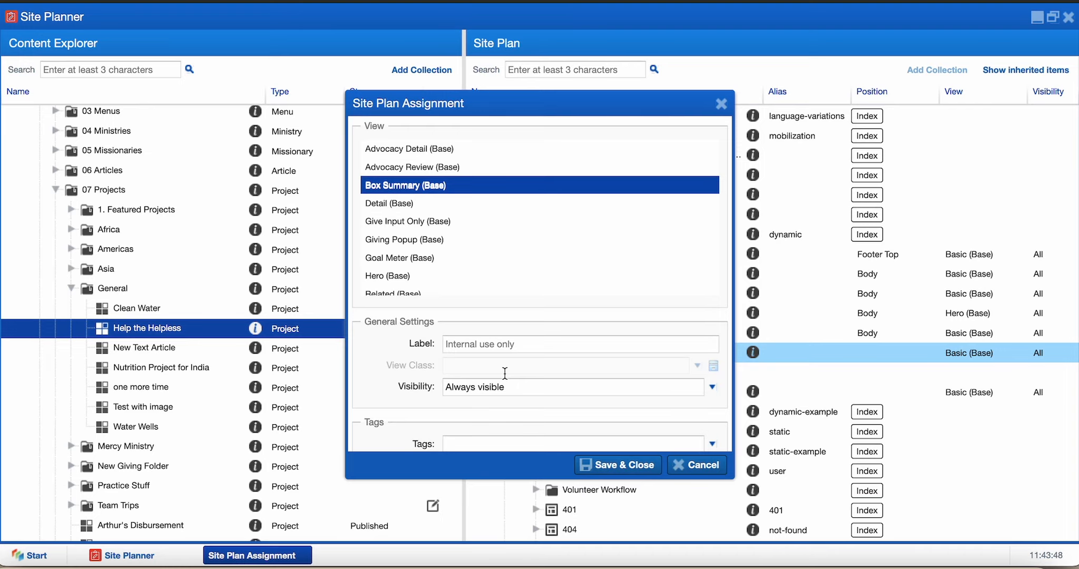
click(607, 470)
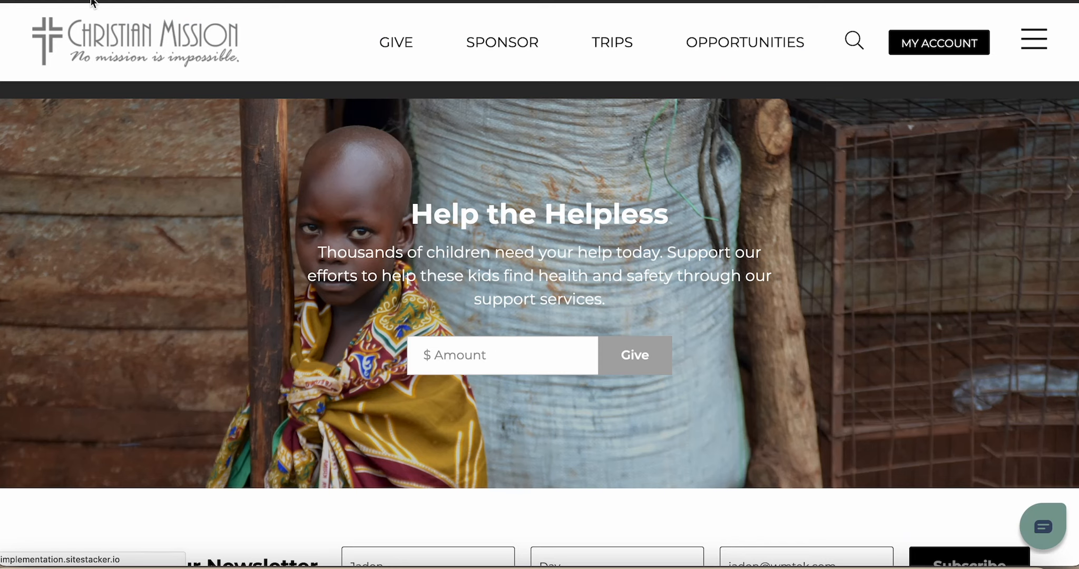
Check the Help the Helpless box on the published page, follow its More link, and examine the project's detail page
scroll(287, 264, down, 6)
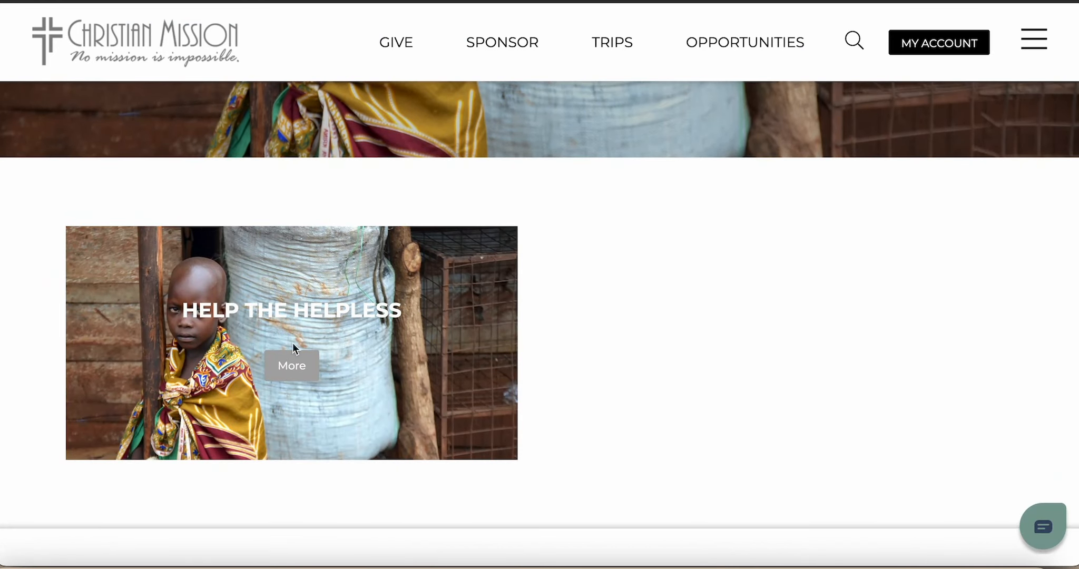
click(298, 374)
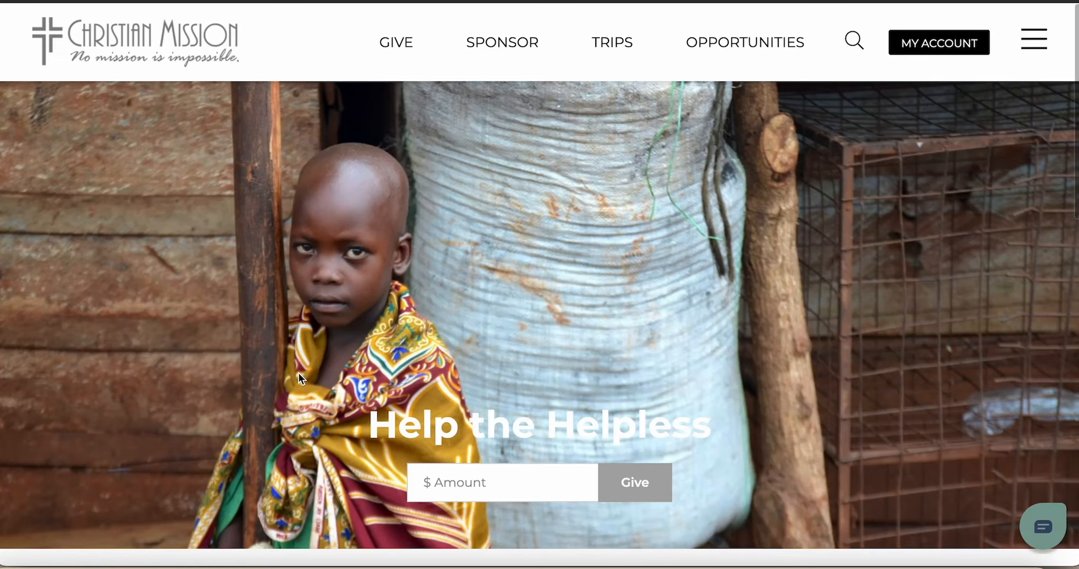
scroll(298, 372, down, 6)
scroll(298, 373, down, 3)
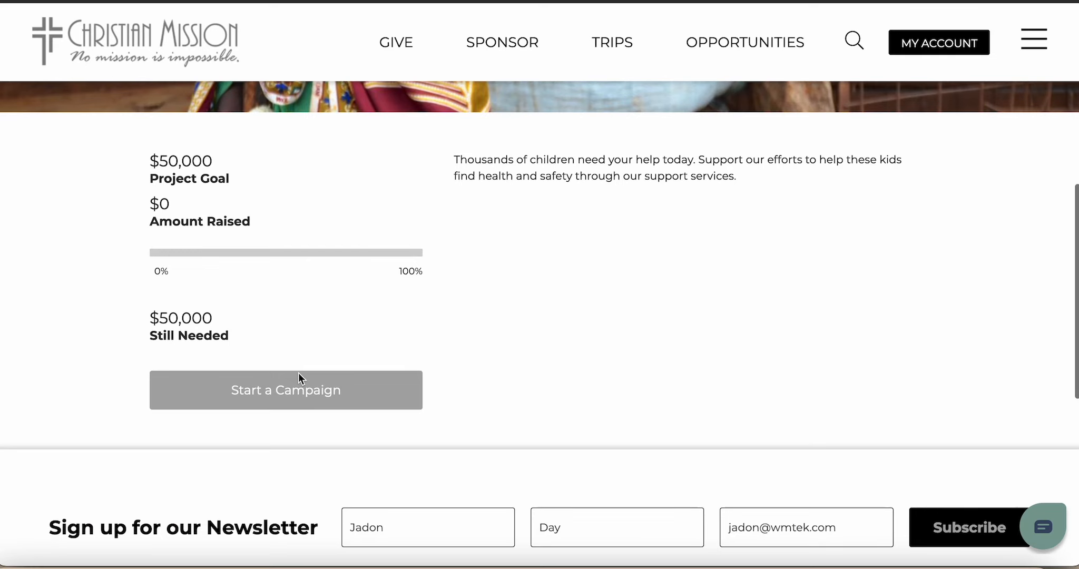
scroll(298, 372, up, 1)
scroll(299, 375, up, 5)
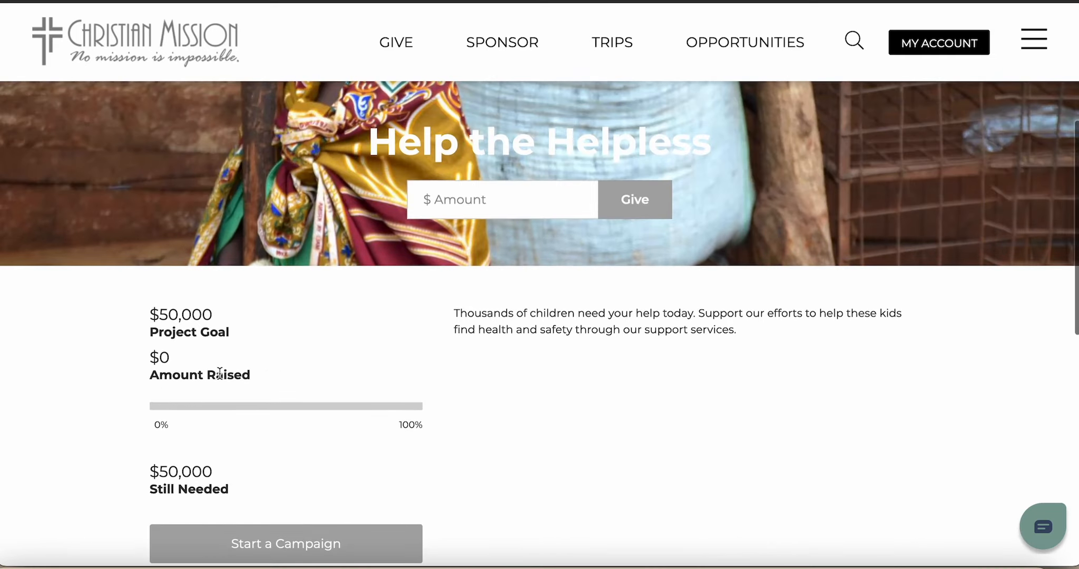
scroll(219, 373, up, 2)
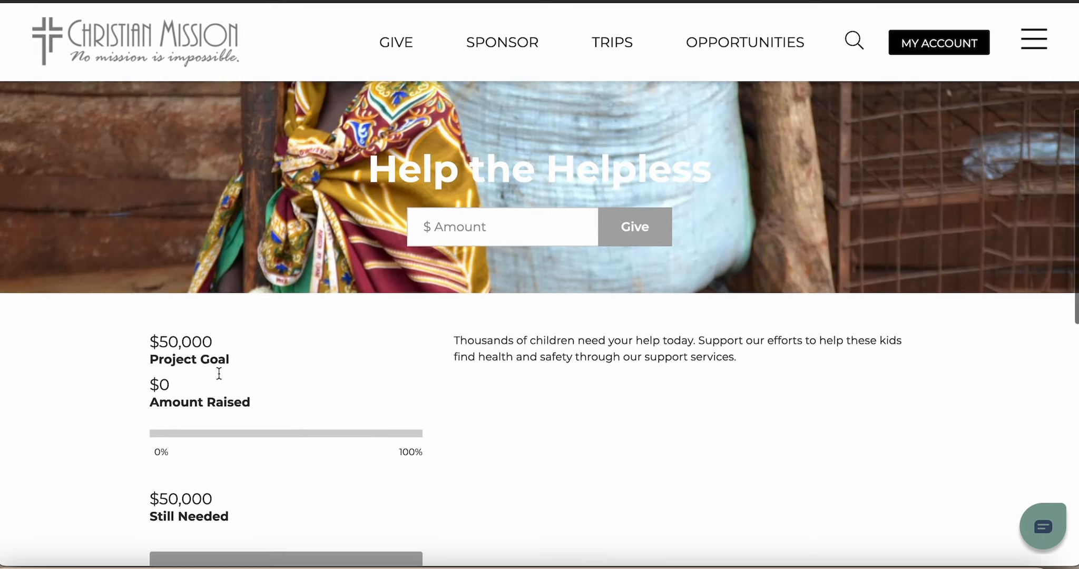
scroll(219, 373, down, 15)
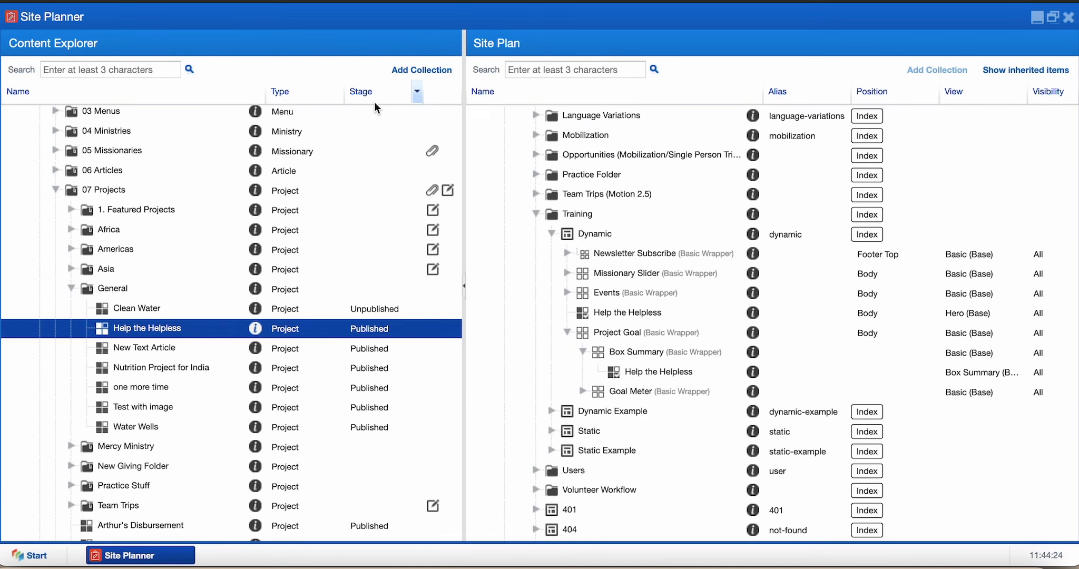
Assign the Help the Helpless project to the Goal Meter wrapper with the Goal Meter (Base) view and No Title class, and save
drag(151, 328, 613, 396)
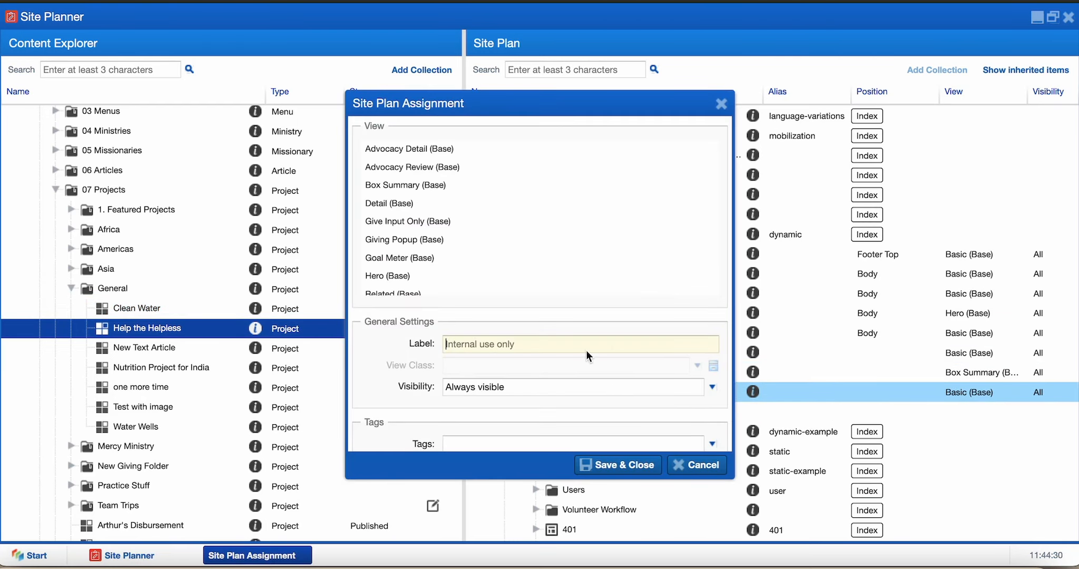
click(512, 269)
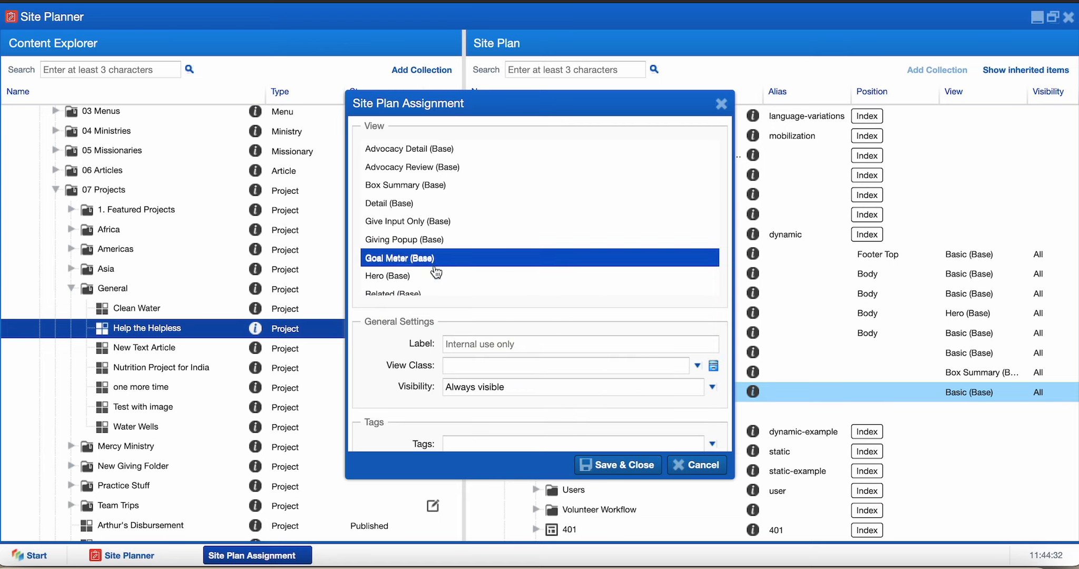
click(490, 357)
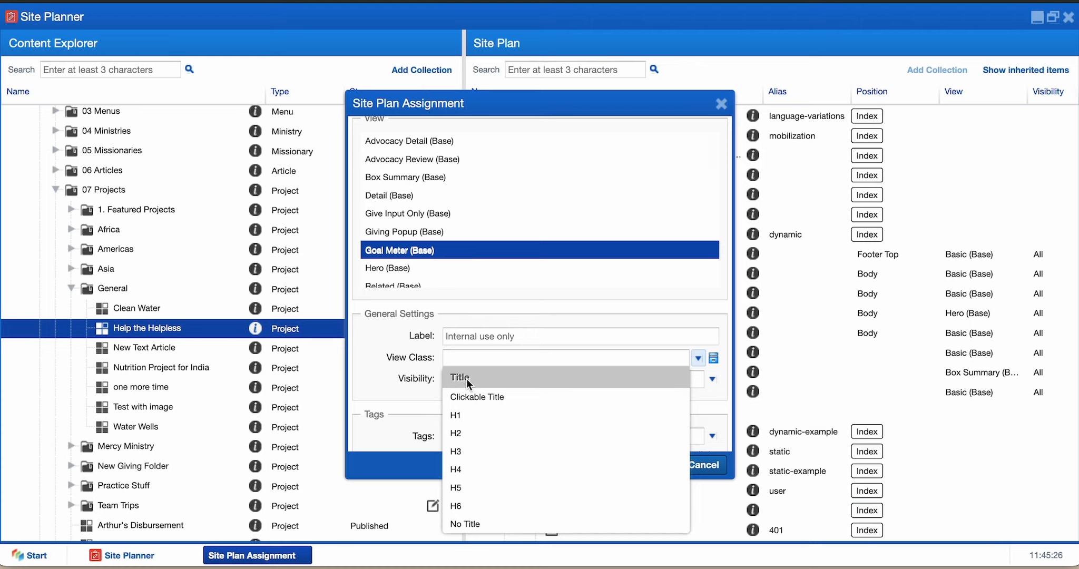
click(492, 522)
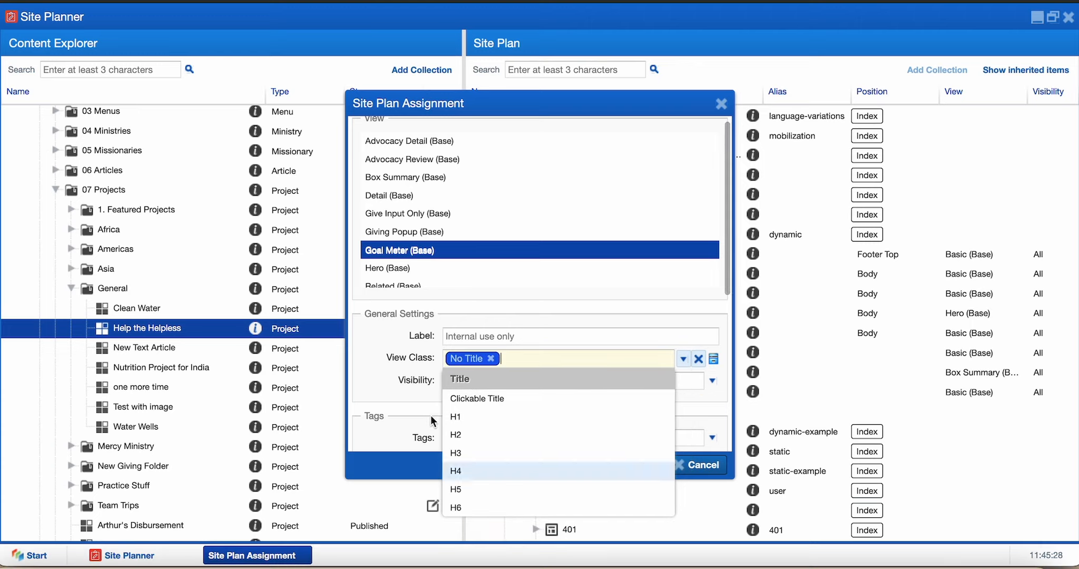
click(411, 398)
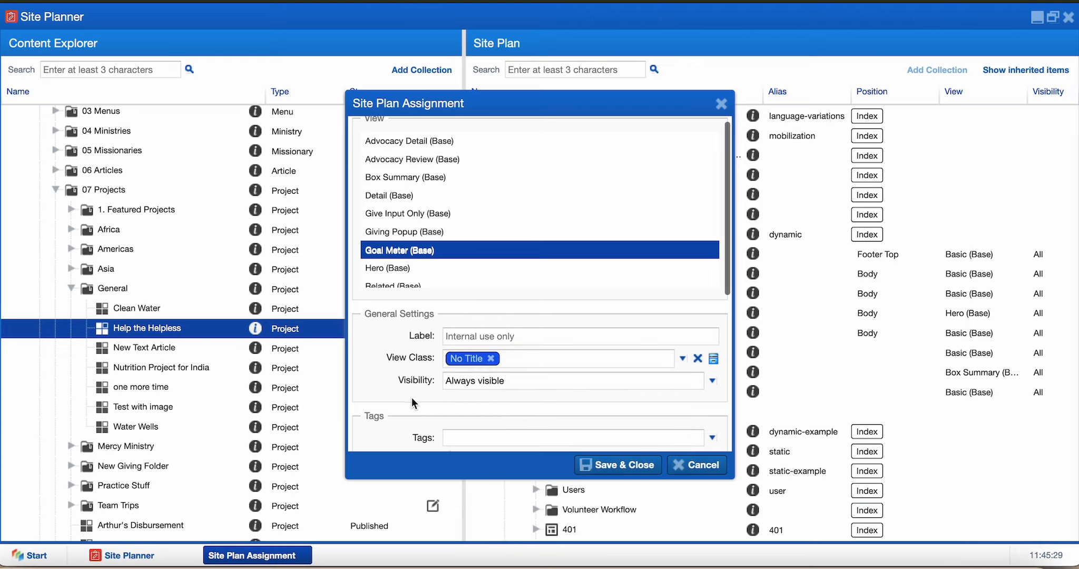
click(622, 464)
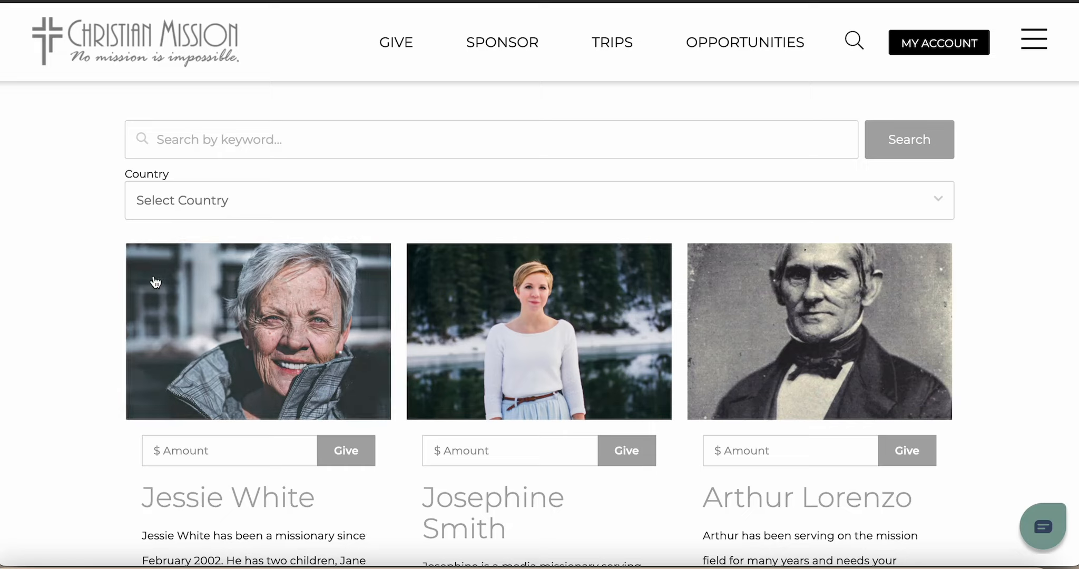
Locate the Missionaries page's Search Results - Missionary module in the Content Explorer, then collapse the Search collection
click(154, 207)
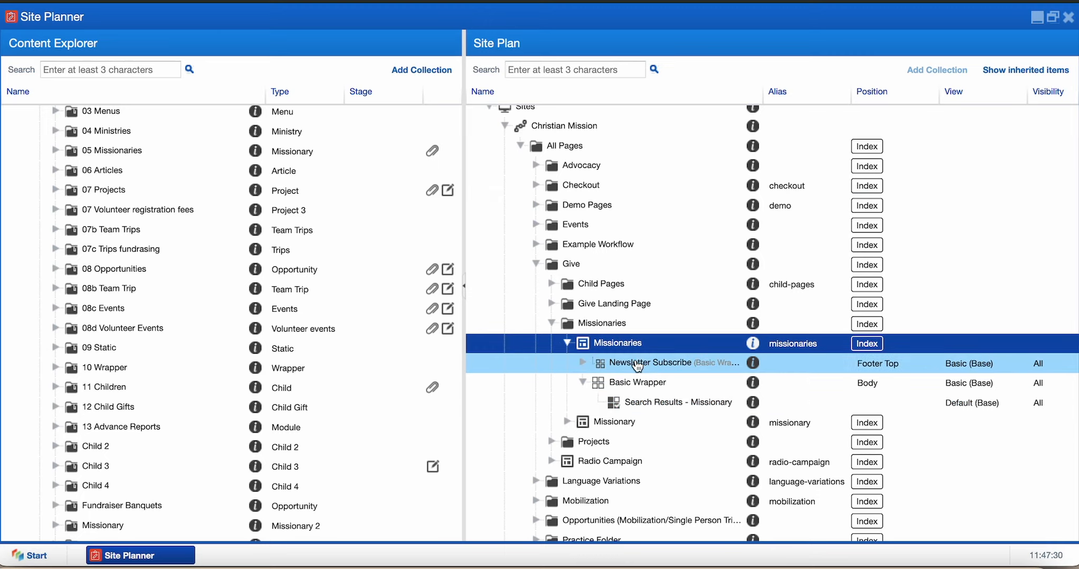
right_click(654, 407)
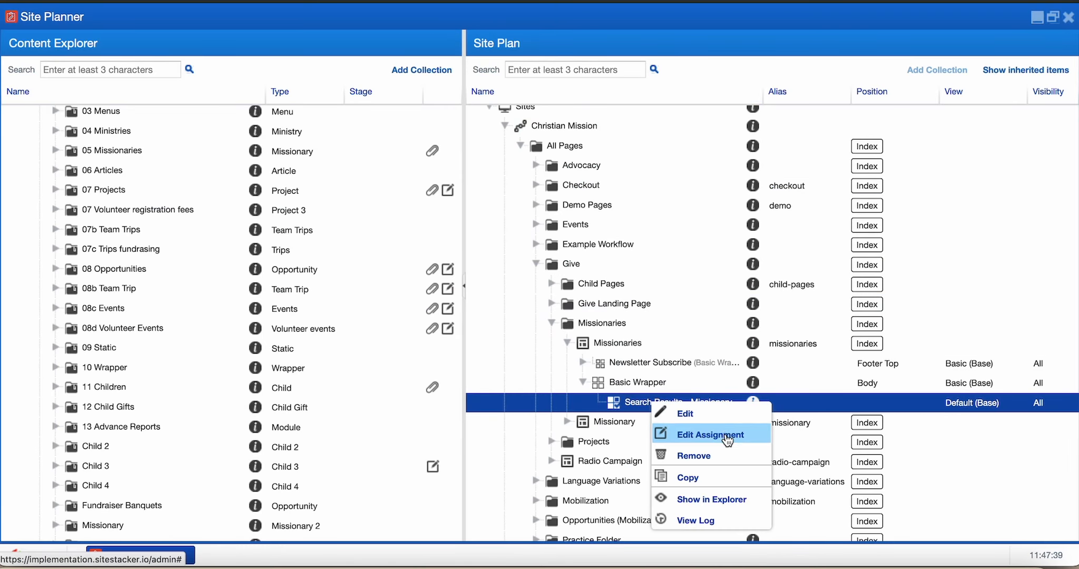
click(734, 501)
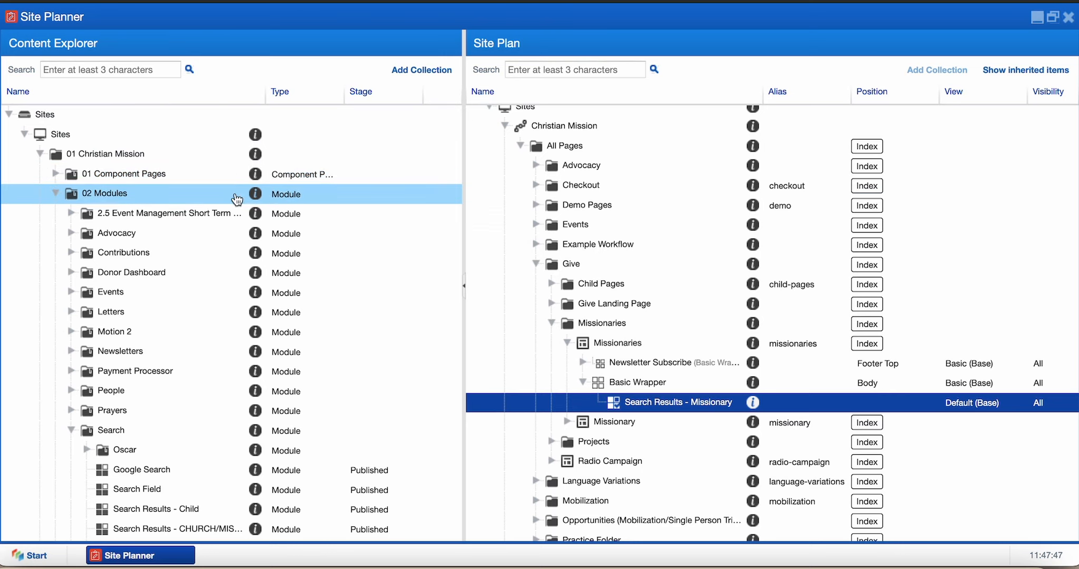
scroll(106, 211, down, 5)
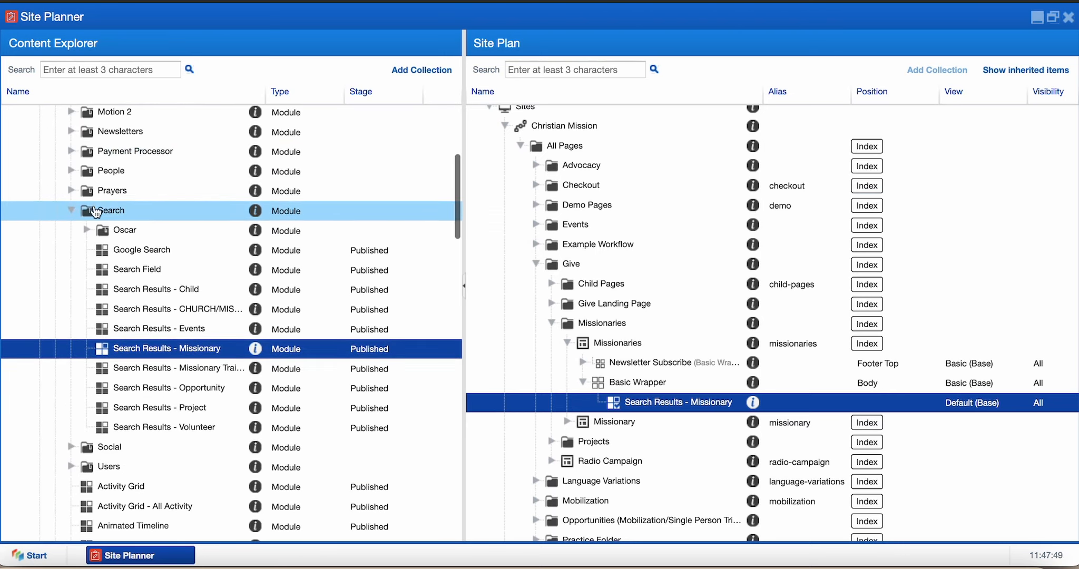
click(72, 211)
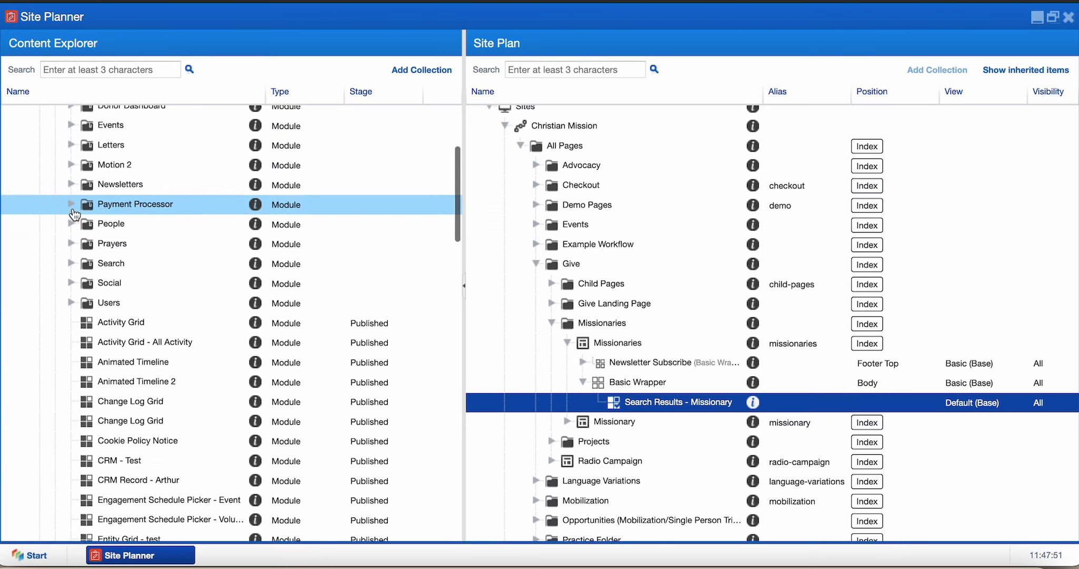
scroll(74, 213, up, 4)
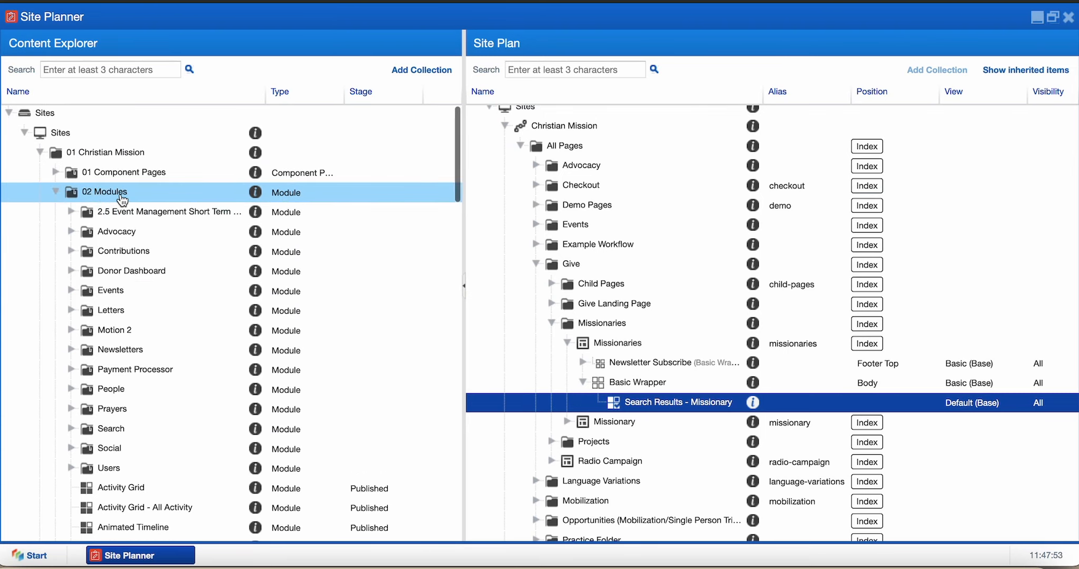
click(129, 433)
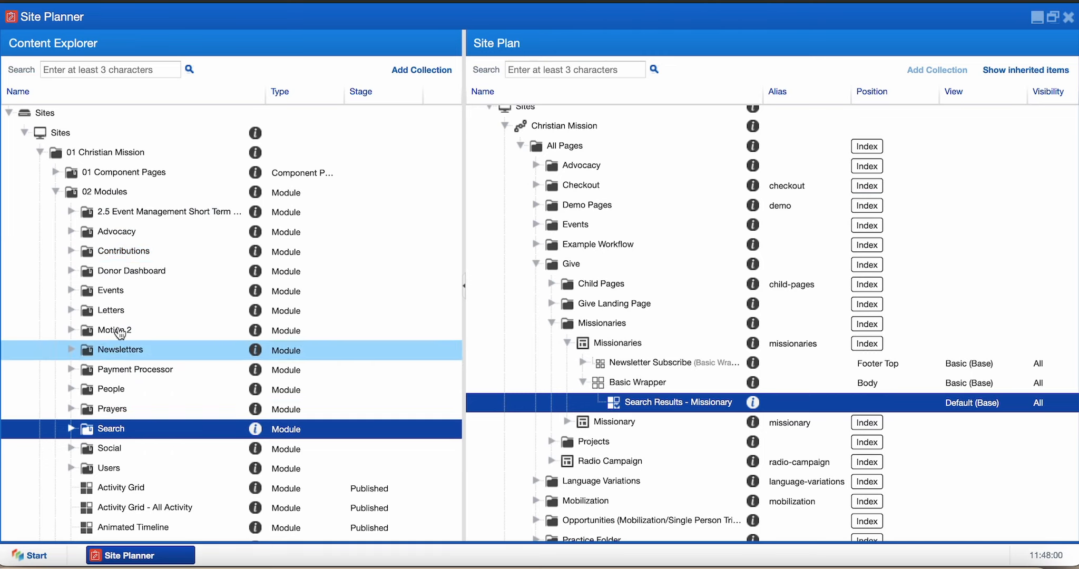
right_click(119, 251)
click(153, 284)
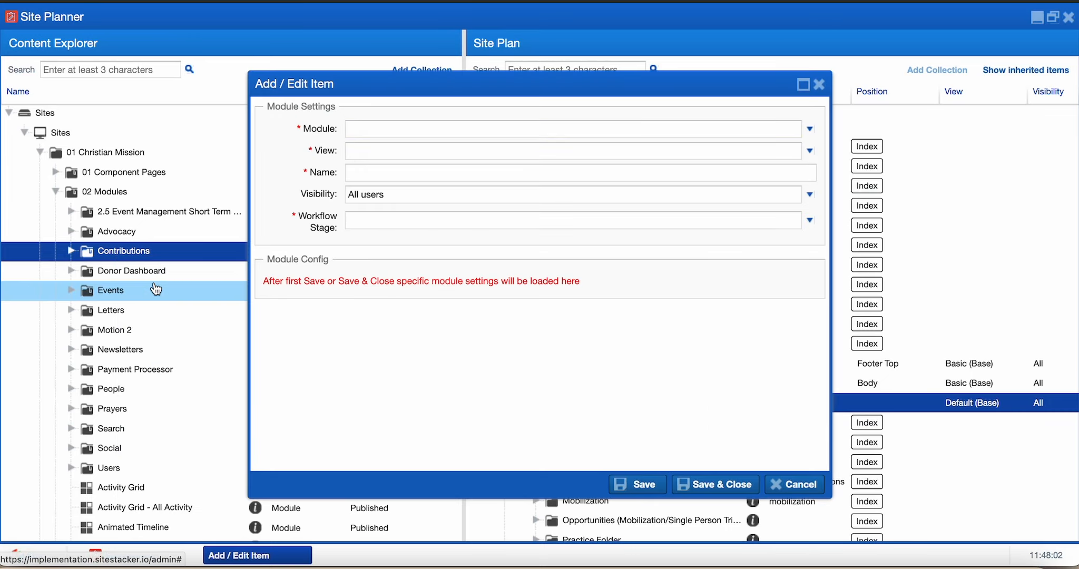
text(search)
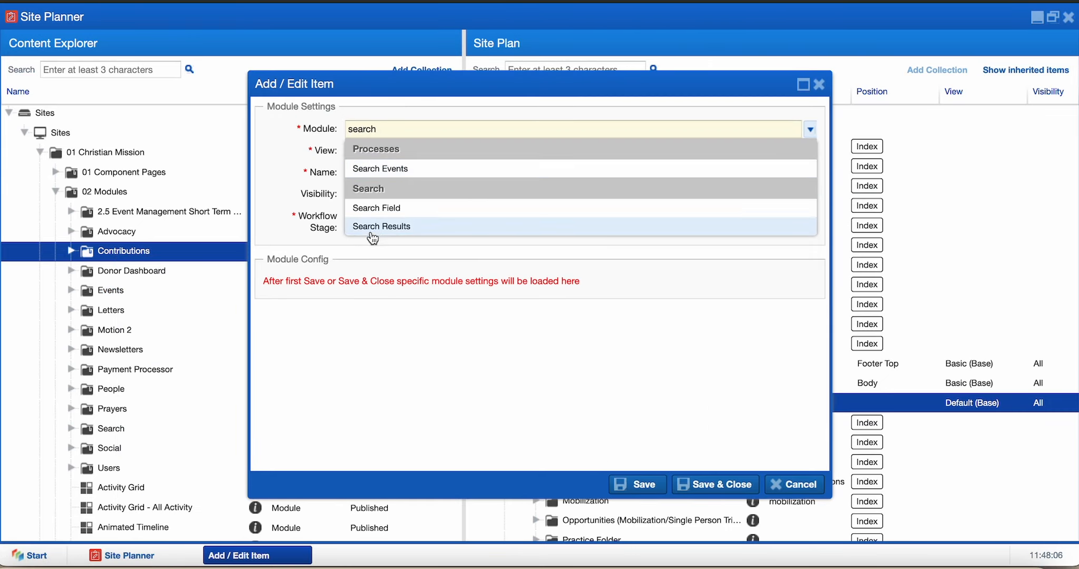
click(372, 227)
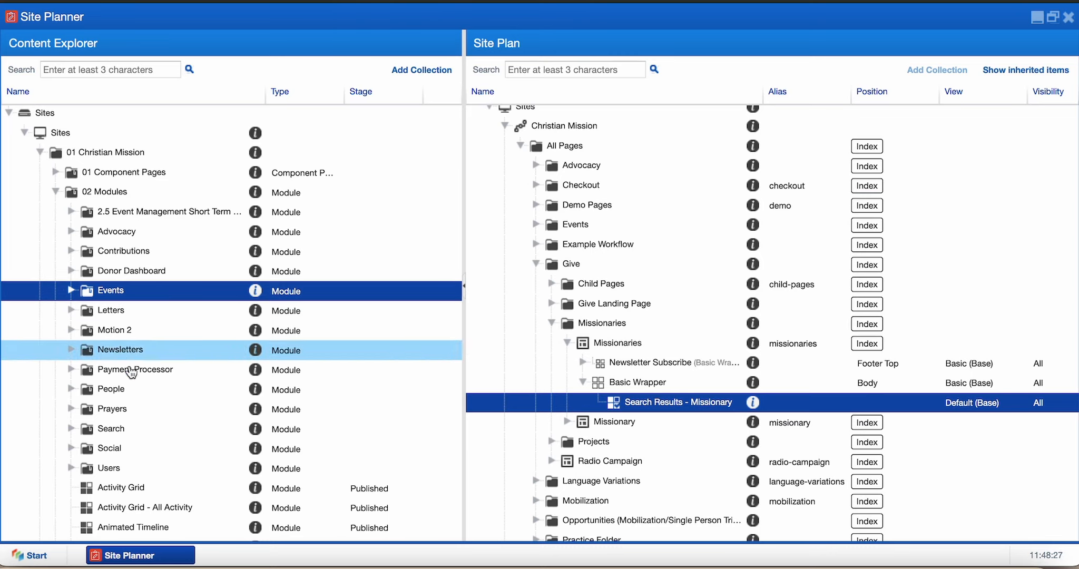
Expand the Search collection under 02 Modules and select the Search Results - Missionary module
click(142, 437)
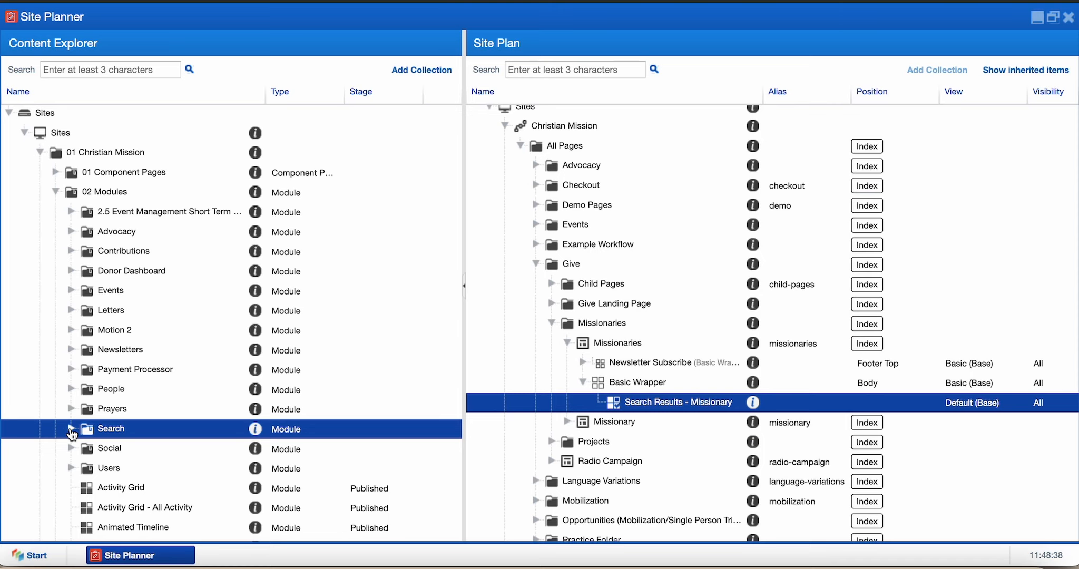
click(71, 429)
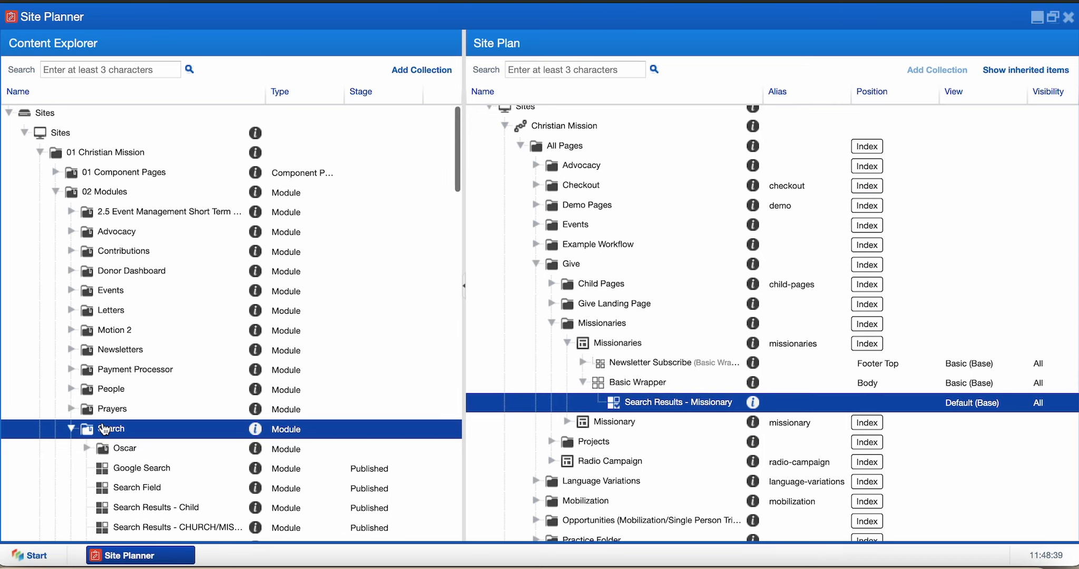
scroll(108, 432, down, 3)
scroll(108, 431, down, 1)
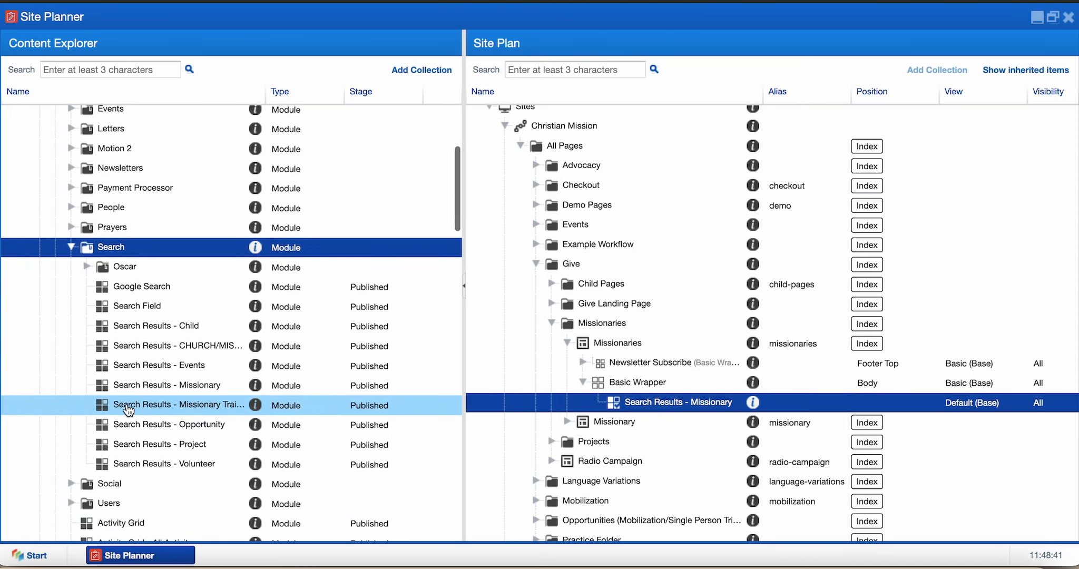
click(140, 394)
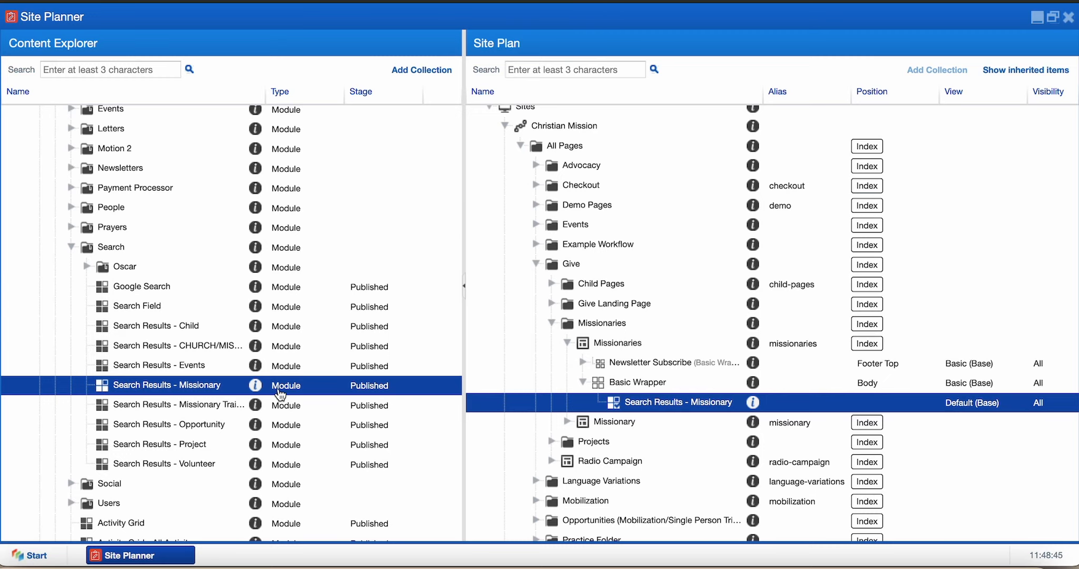
Open the Missionaries page's Search Results - Missionary module for editing and review its View options without changing them
right_click(620, 405)
click(646, 411)
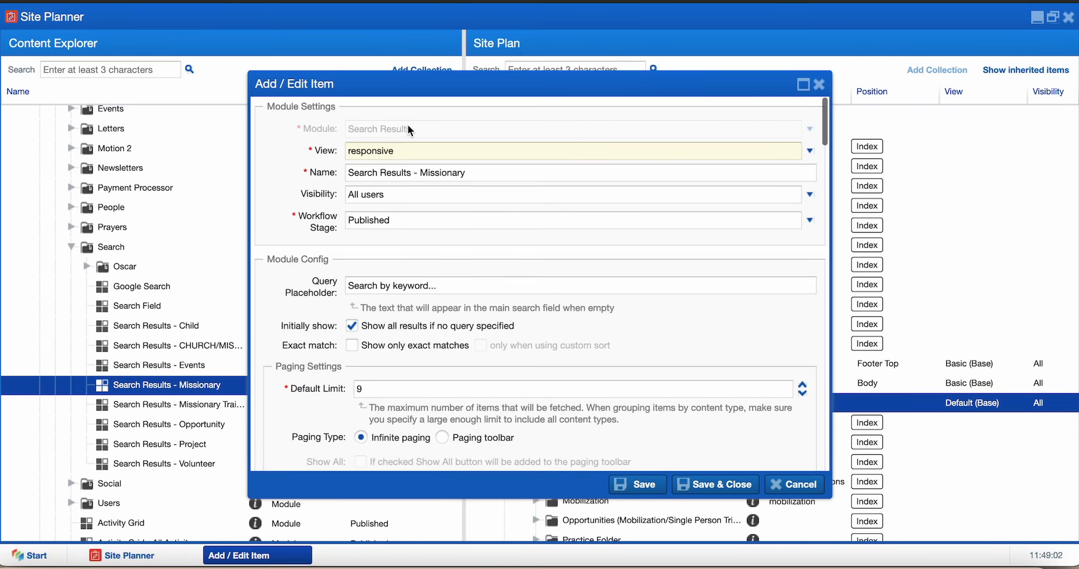
click(415, 154)
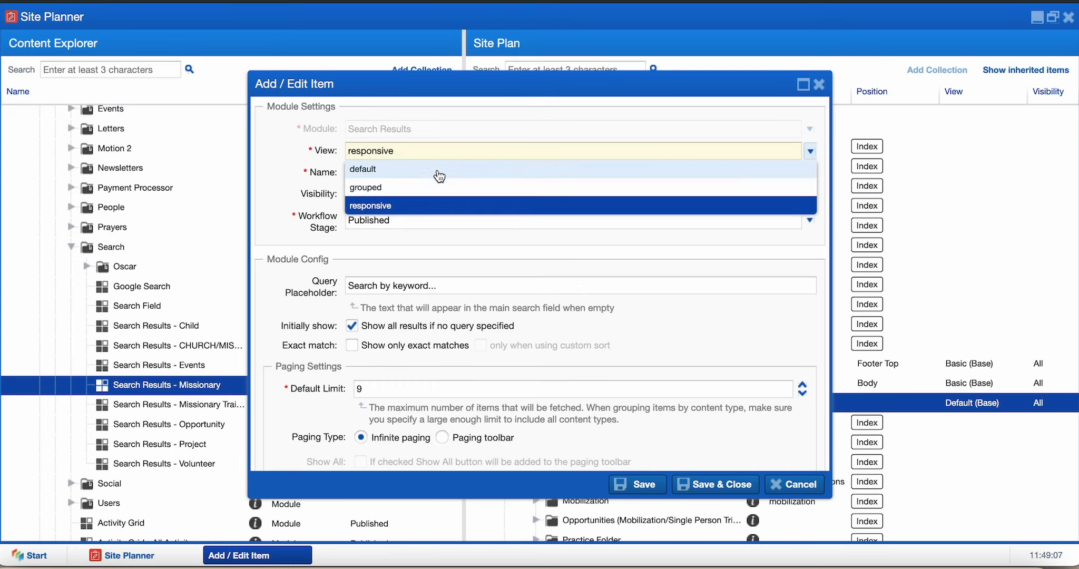
click(323, 160)
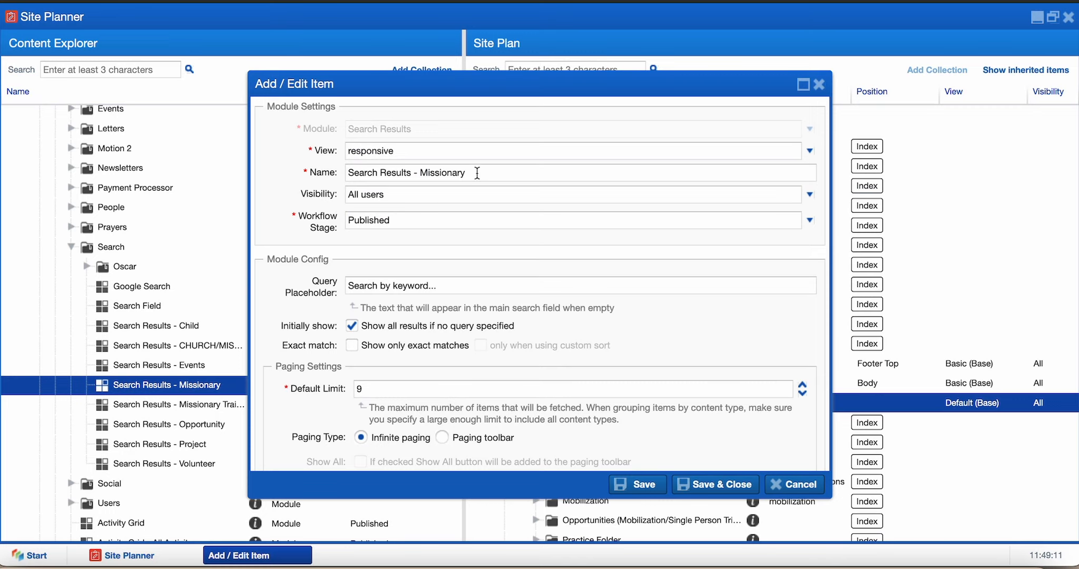
Replace the missionary search module's Query Placeholder text with "Search for a missionary..."
scroll(422, 174, down, 2)
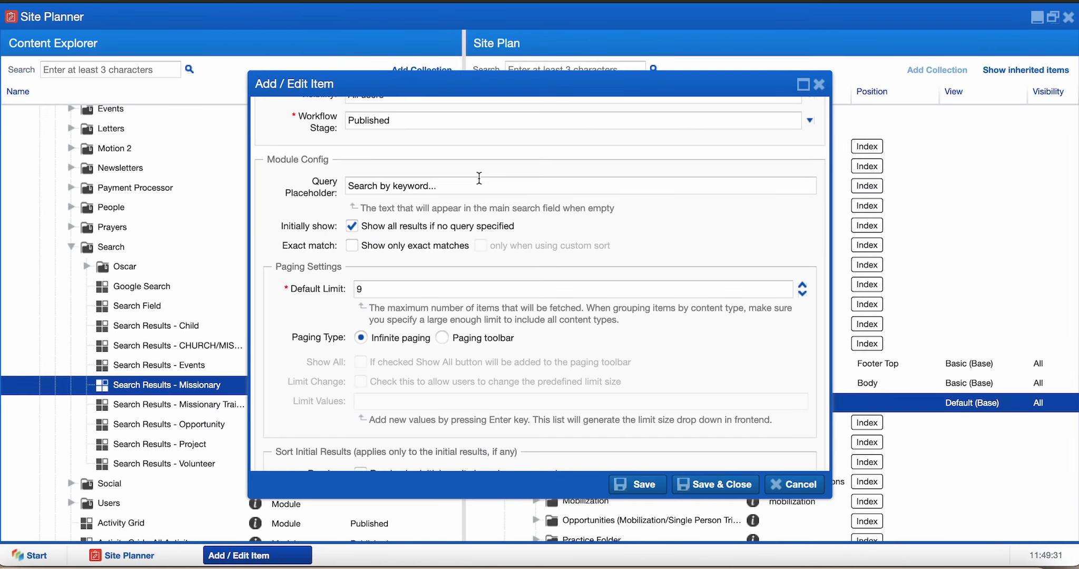
drag(433, 186, 343, 188)
key(BackSpace)
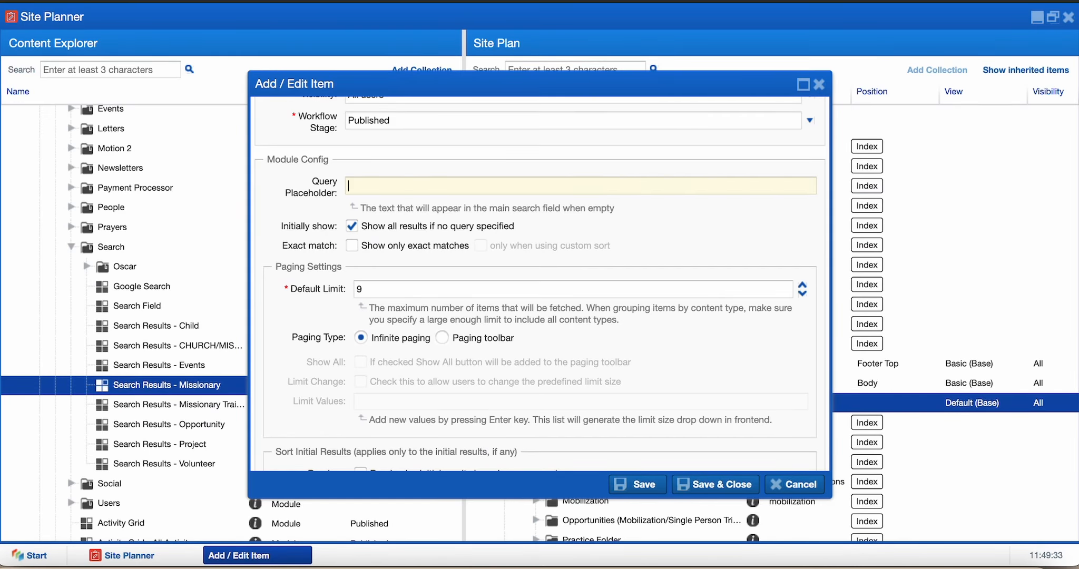
text(Search for a missionary.)
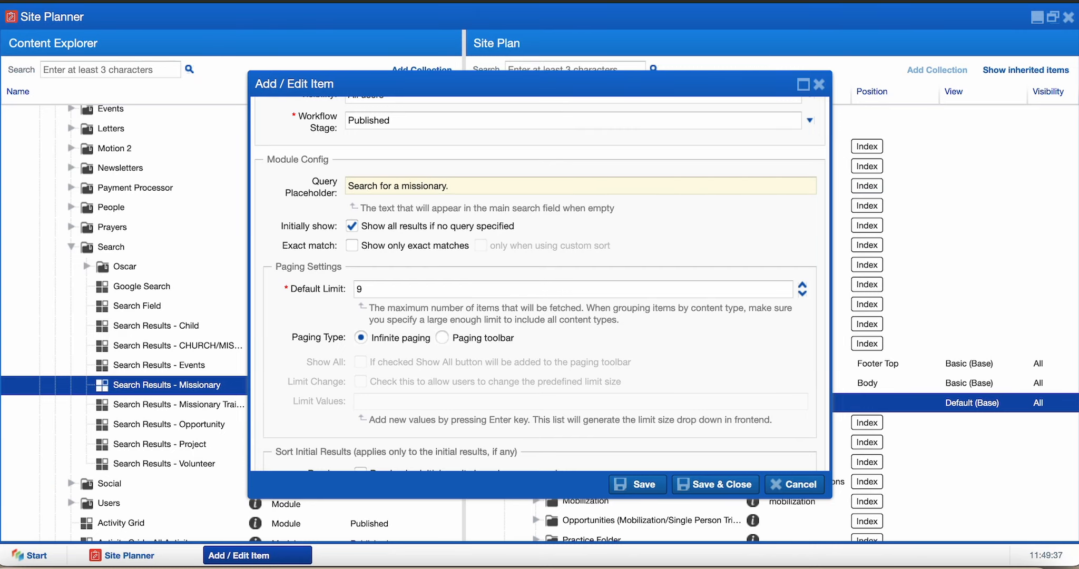
text(..)
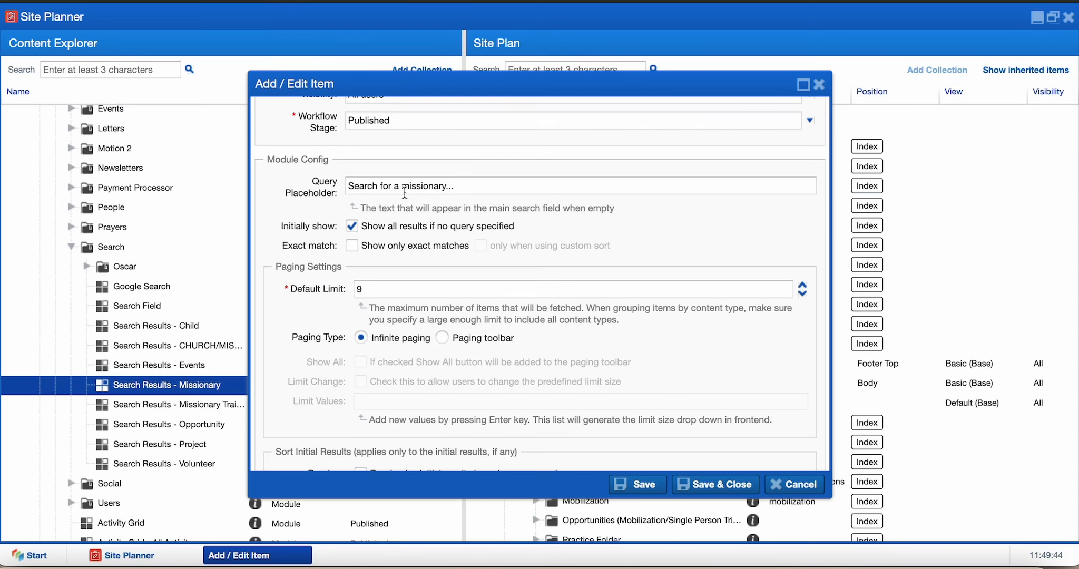
Turn off showing all results when no query is specified, save the module, and reload the Missionaries page
scroll(403, 194, down, 1)
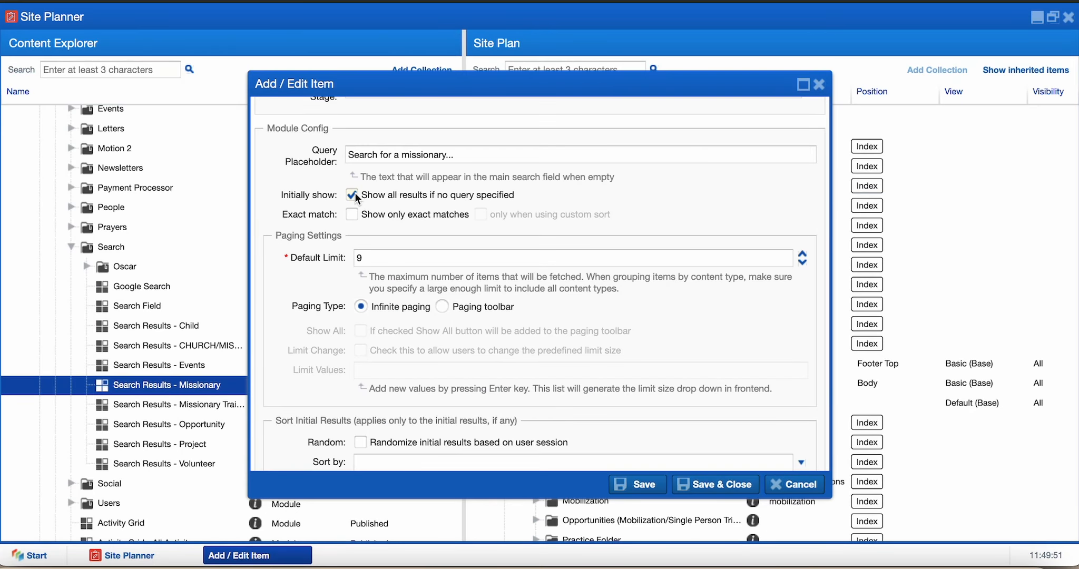
click(635, 484)
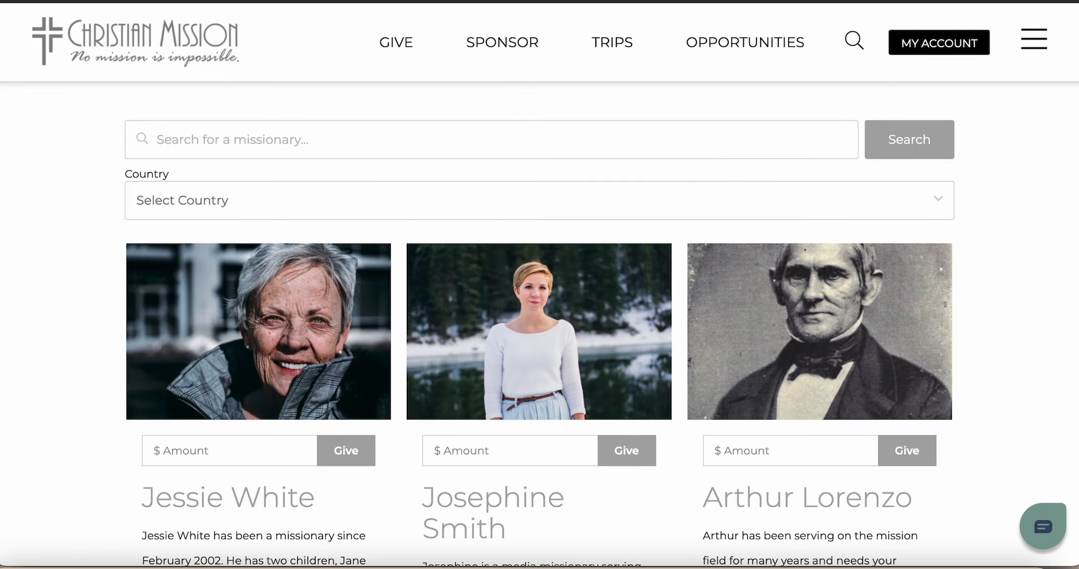
key(super+r)
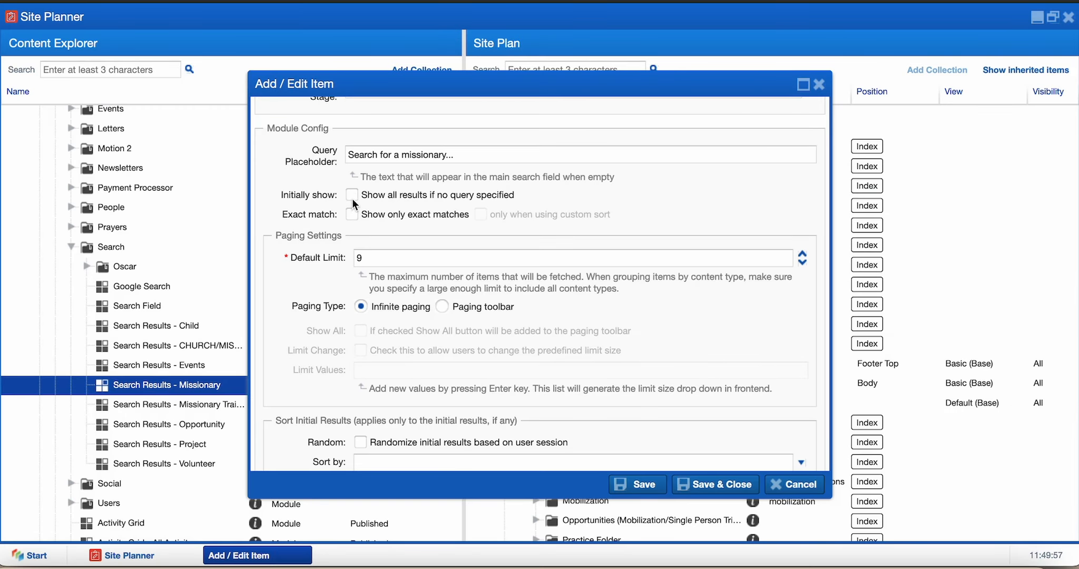
Turn showing all results without a query back on, save the module, then reload and review the Missionaries page
click(352, 195)
click(637, 484)
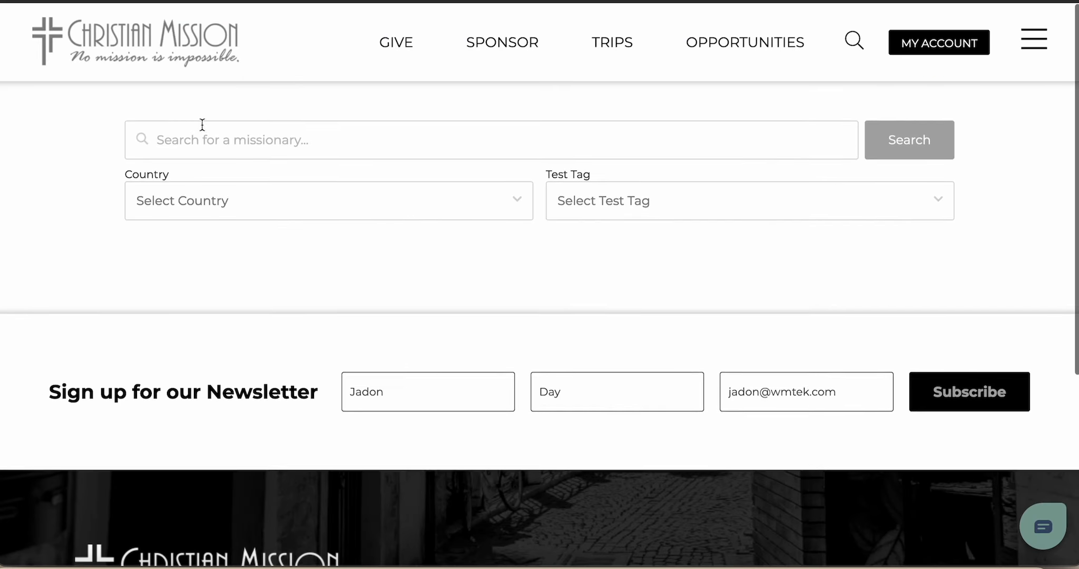
click(76, 1)
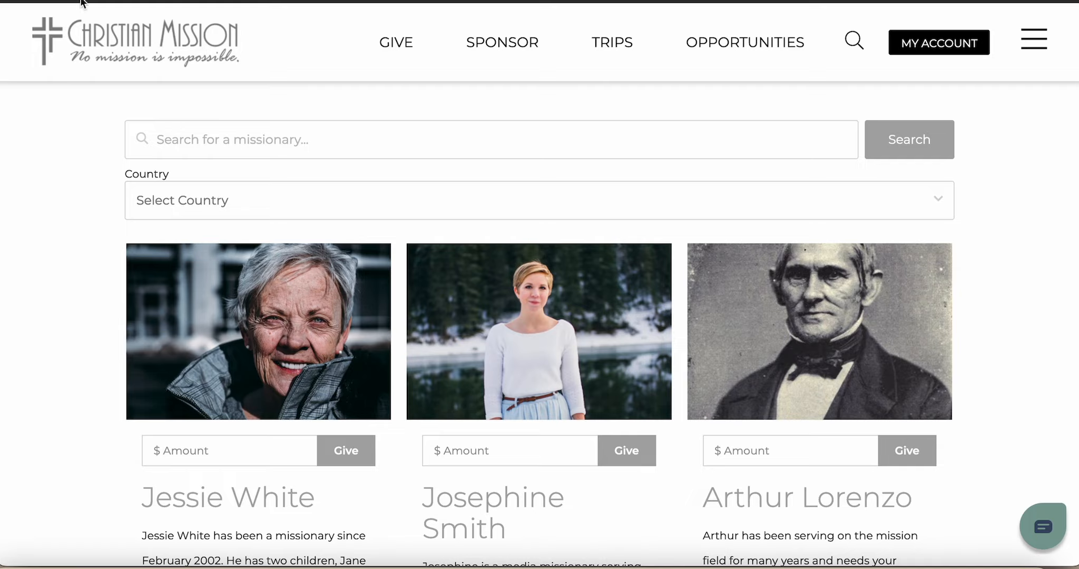
scroll(532, 323, down, 10)
scroll(533, 323, up, 10)
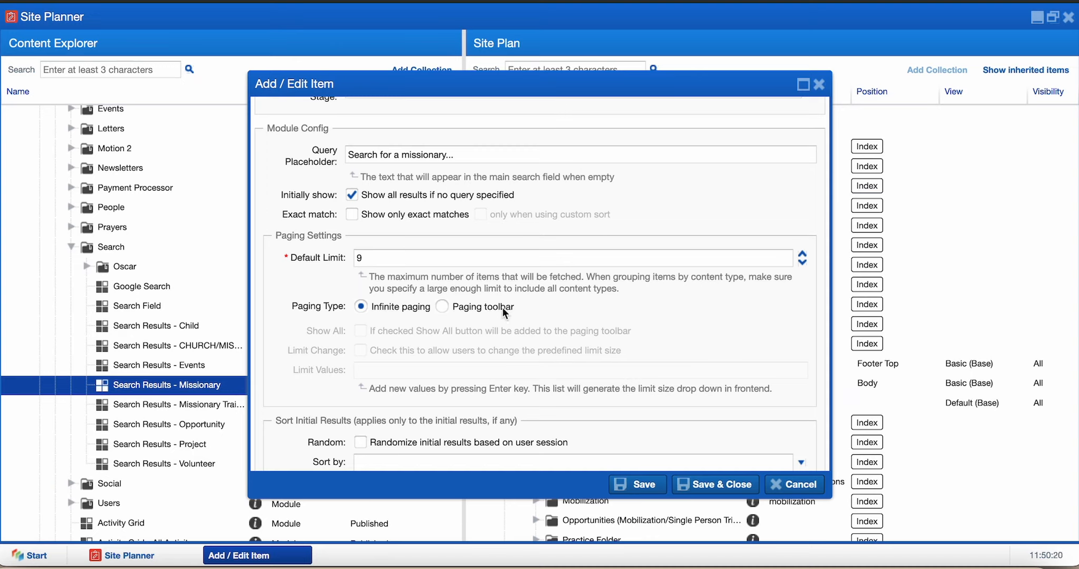
Set the Paging Type to Paging toolbar and the Default Limit to 3, save, and check the paging on the Missionaries page
click(440, 306)
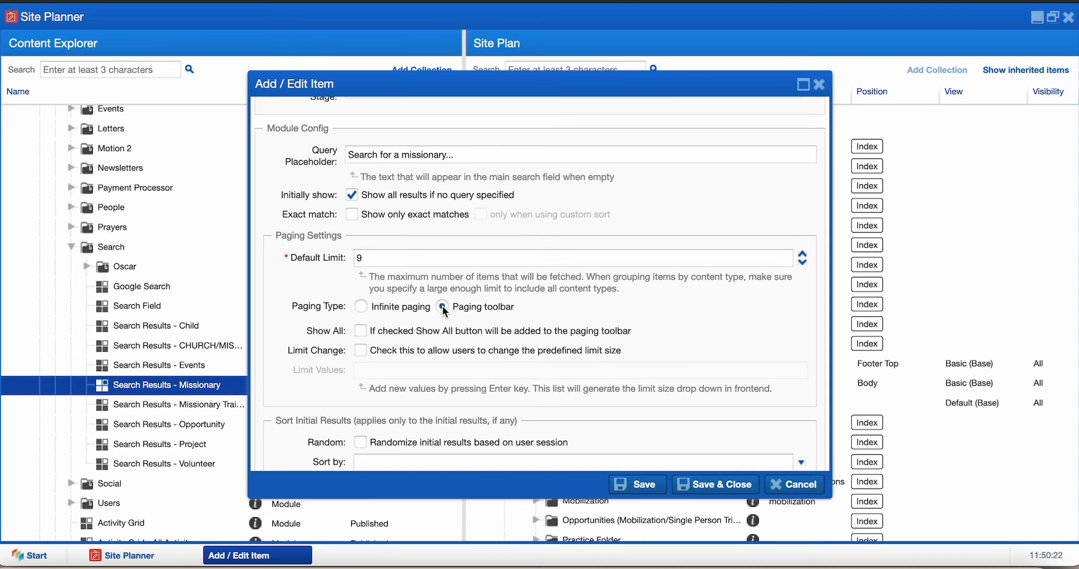
click(427, 258)
key(BackSpace)
text(3)
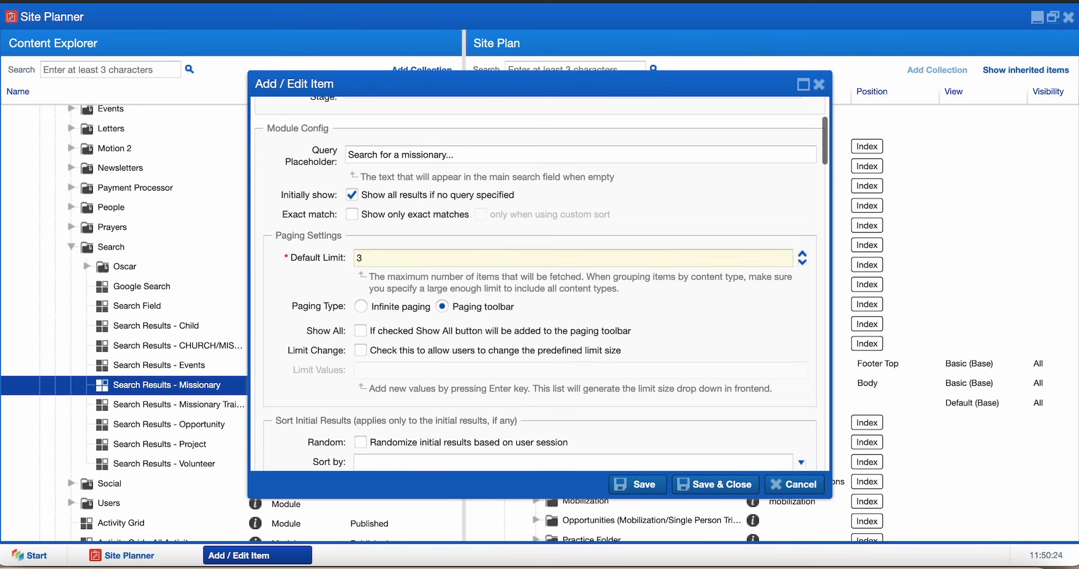
click(644, 484)
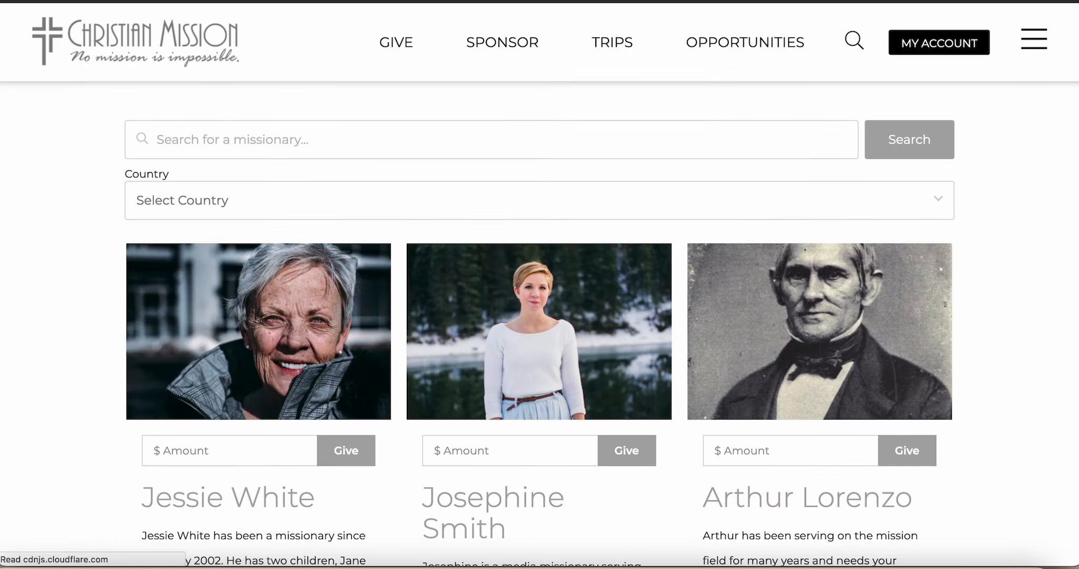
scroll(451, 250, down, 5)
scroll(421, 295, up, 3)
scroll(399, 336, down, 3)
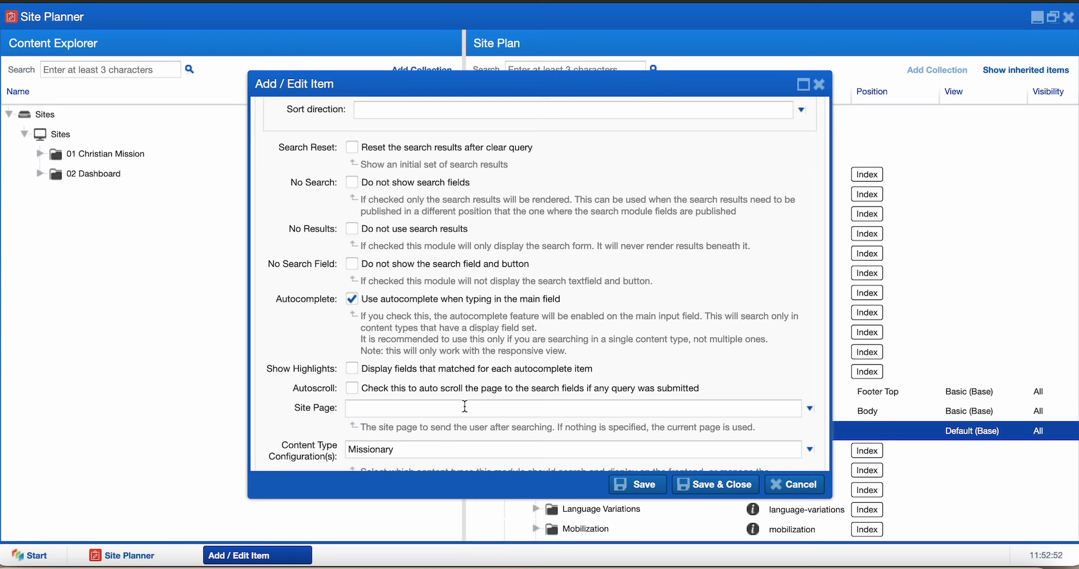
Review the module's search display, autocomplete, autoscroll and site page options and the available content type configurations without changing them
scroll(464, 406, down, 2)
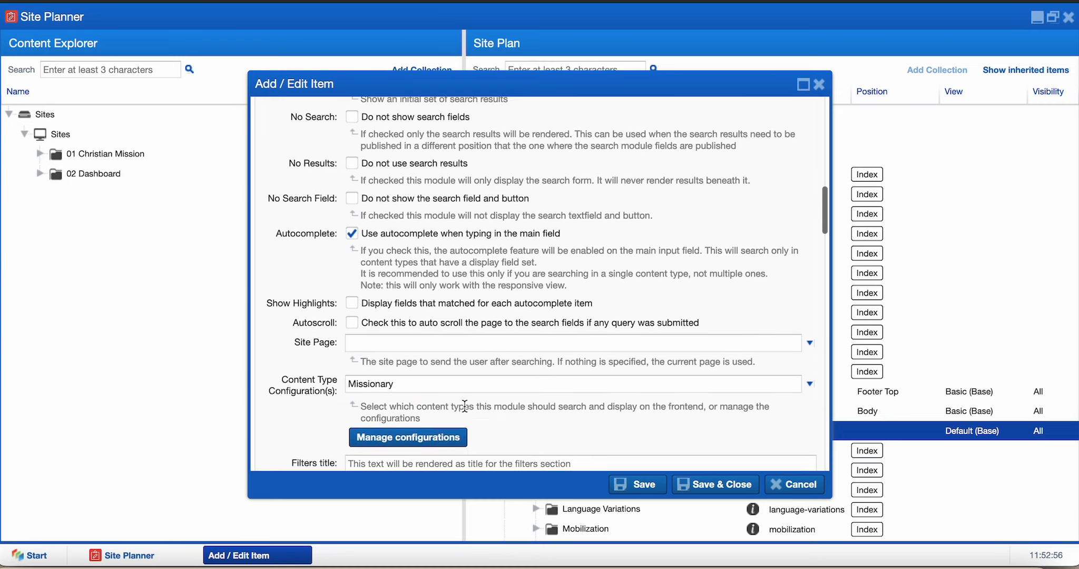
scroll(465, 406, up, 2)
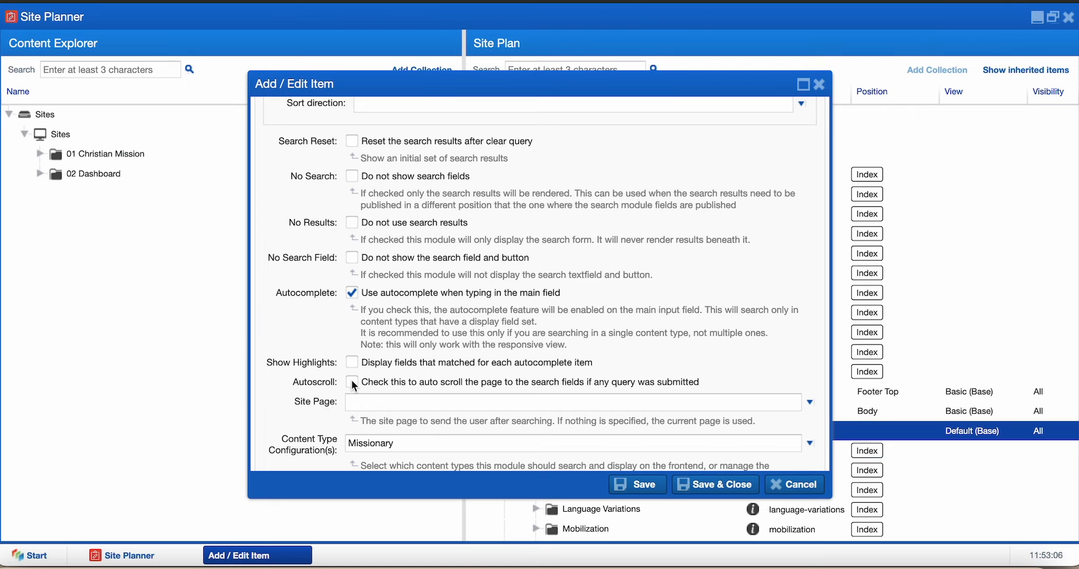
scroll(351, 381, down, 1)
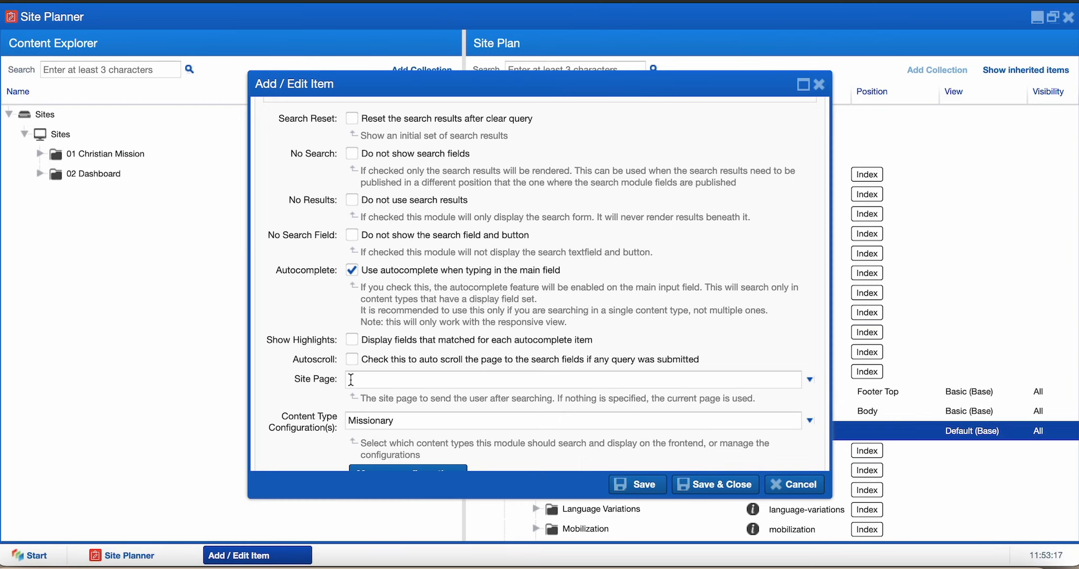
scroll(350, 380, down, 3)
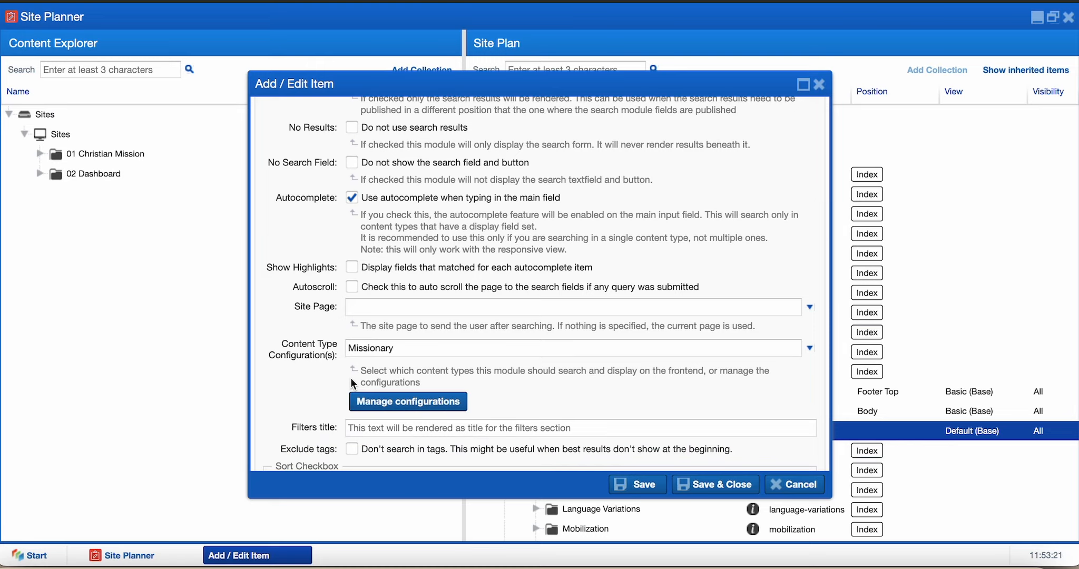
click(403, 348)
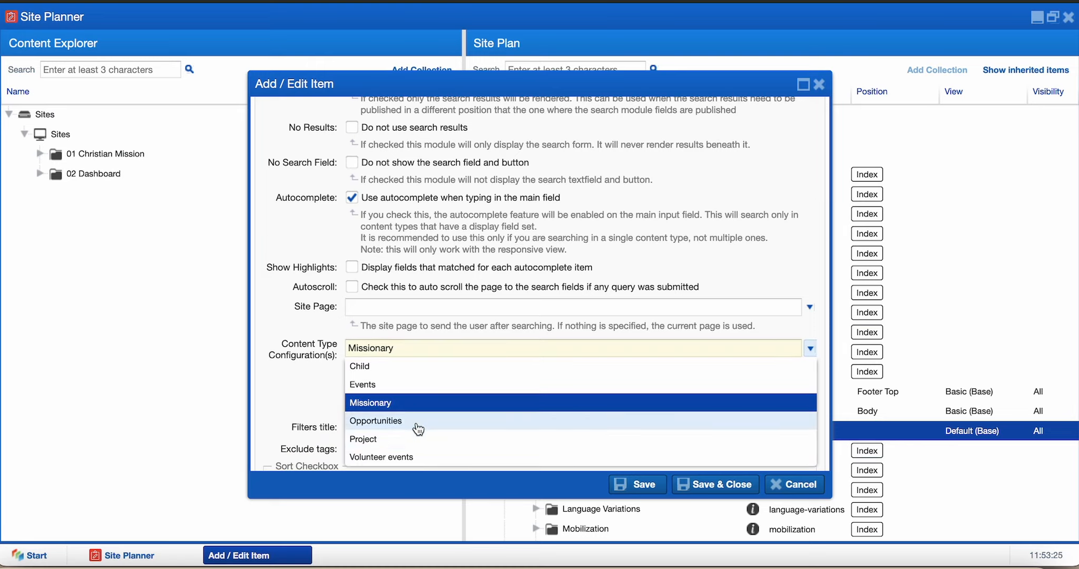
click(423, 328)
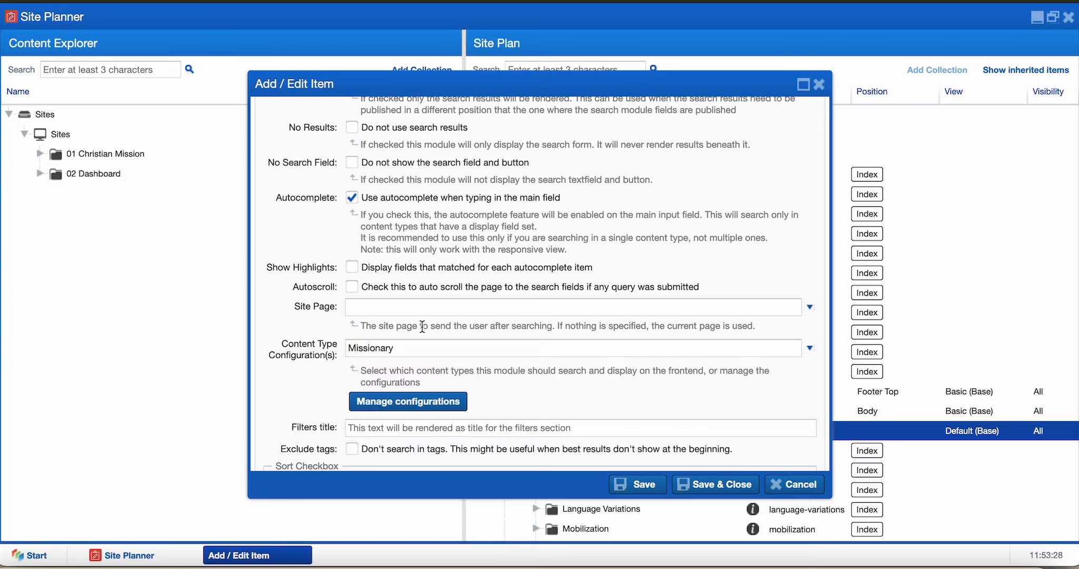
Create a new content type configuration named Missionary and set its Content Type to Missionary
click(434, 402)
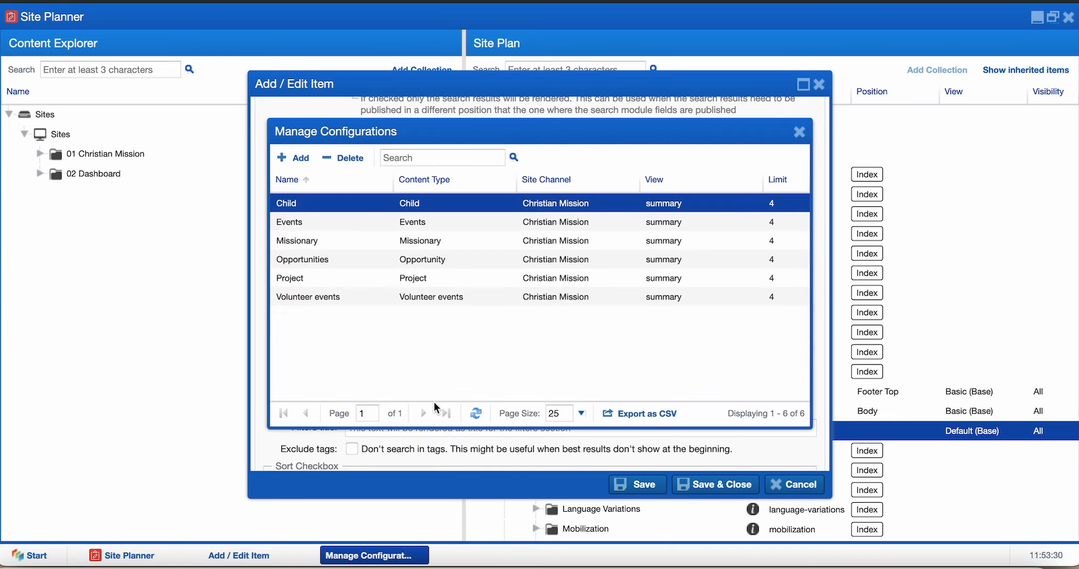
click(301, 160)
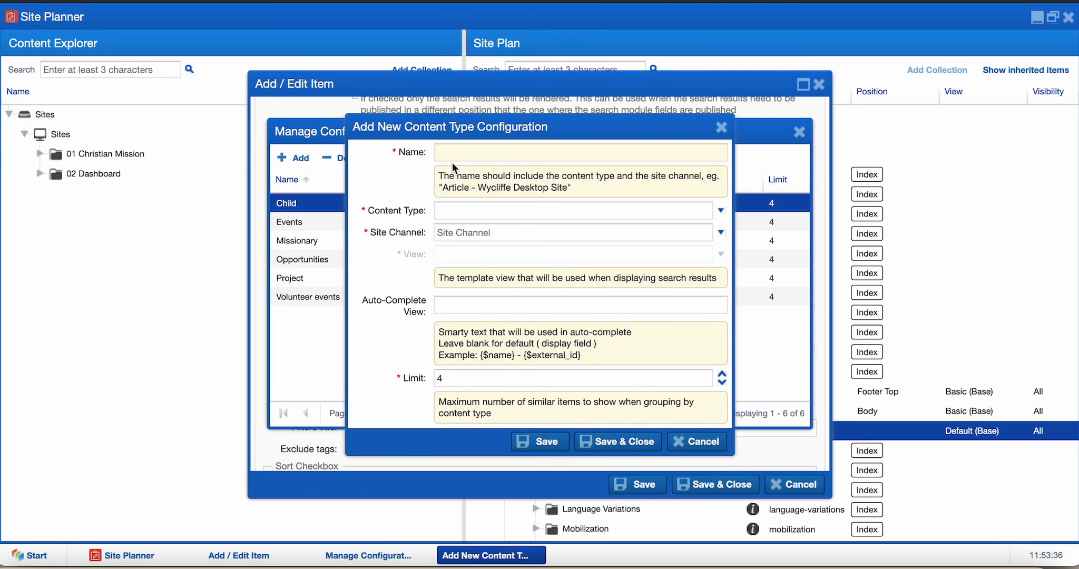
text(Missionary)
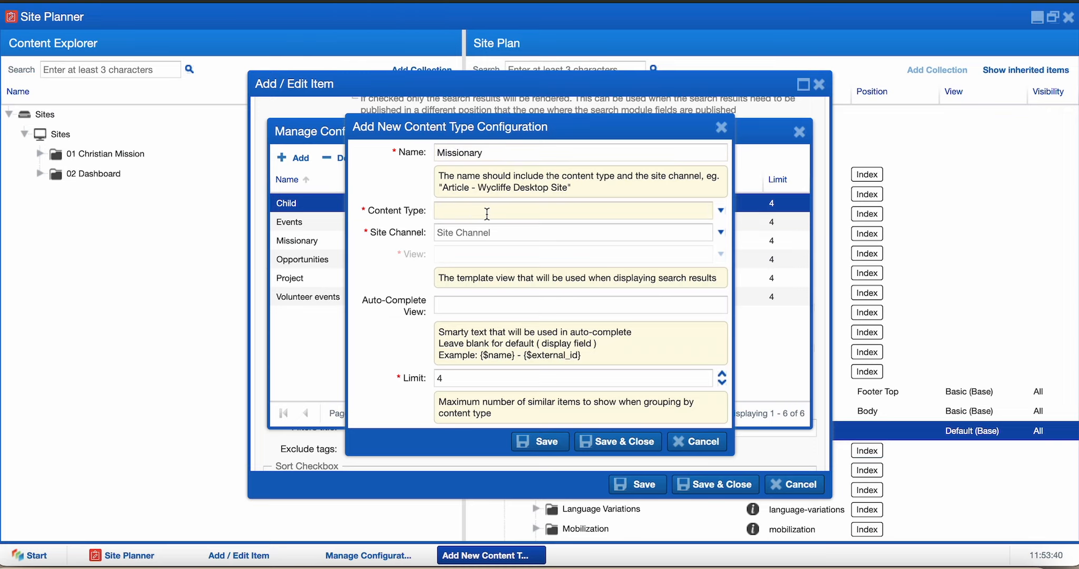
click(487, 214)
click(497, 375)
click(476, 213)
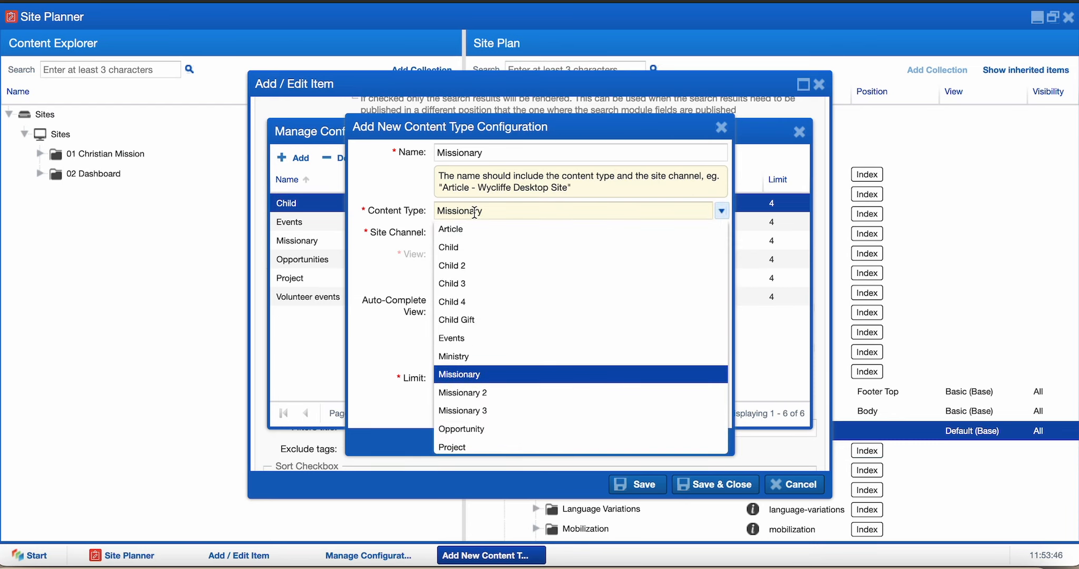
drag(287, 83, 418, 103)
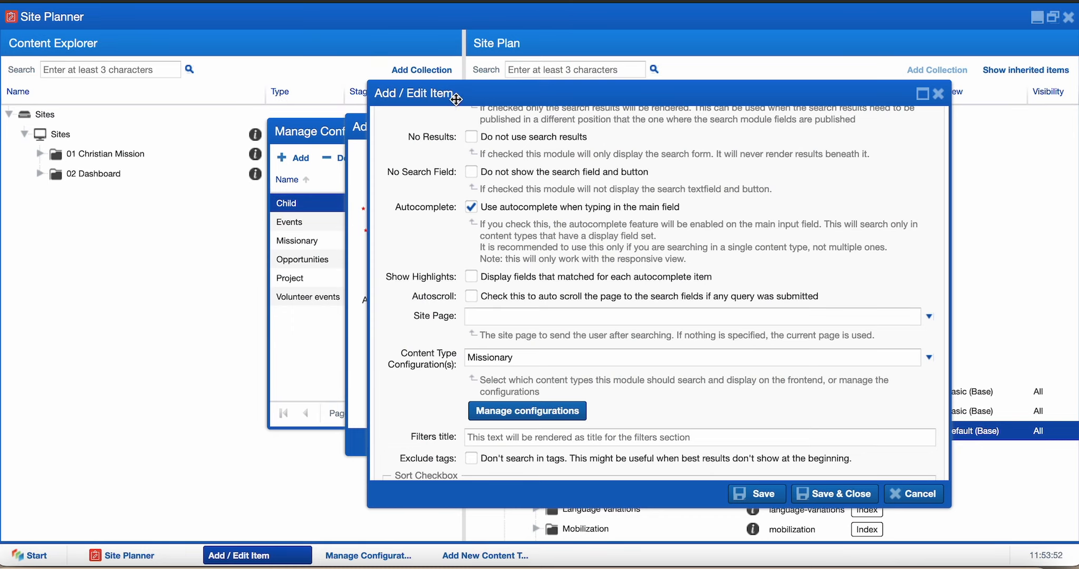
click(358, 136)
click(467, 211)
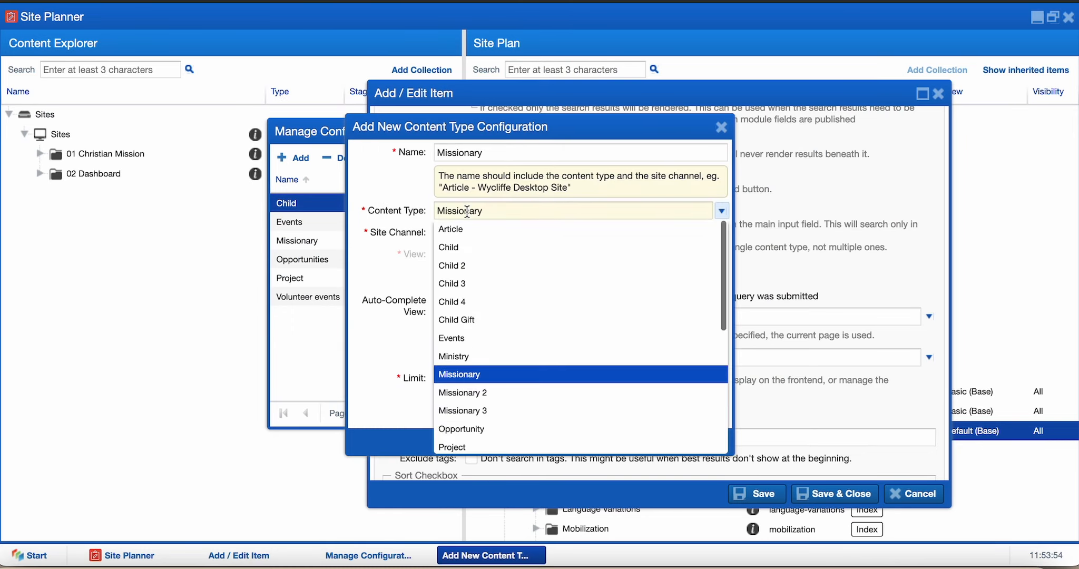
click(467, 211)
Give the new configuration the Christian Mission site channel and the Summary (Base) view, then save and close it
click(470, 238)
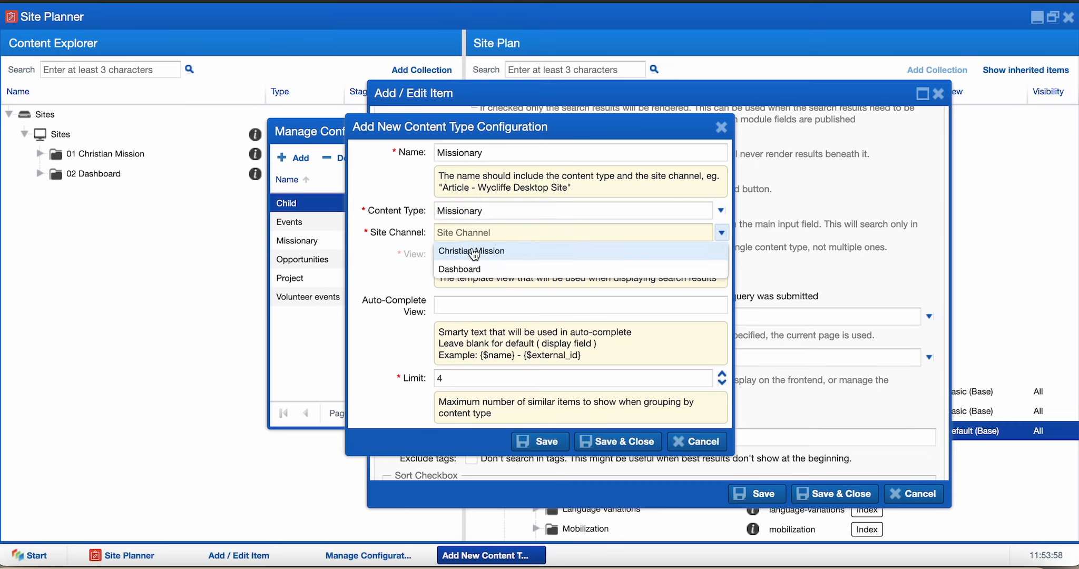
click(473, 251)
click(476, 255)
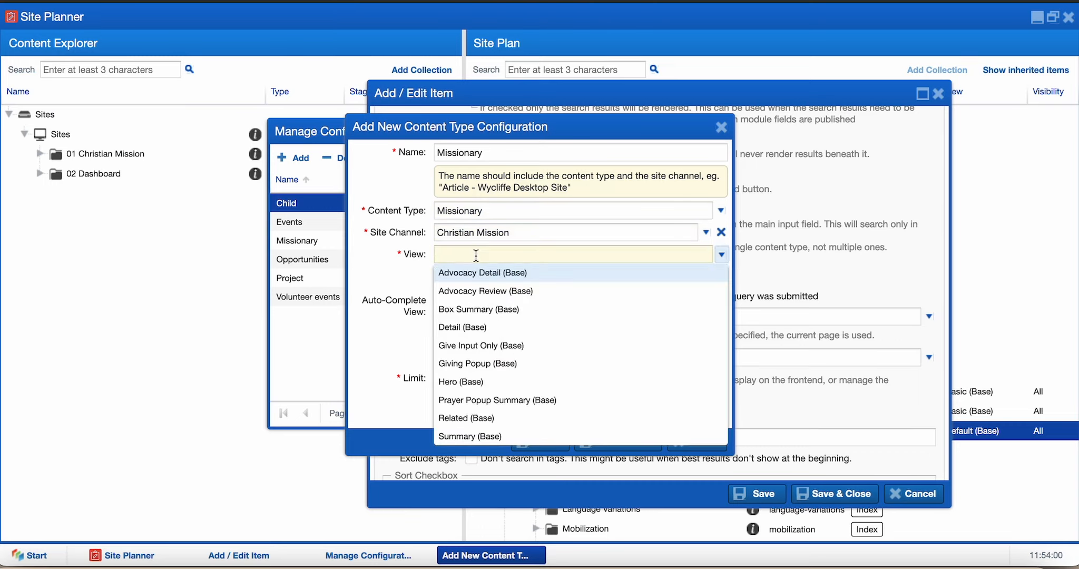
click(513, 435)
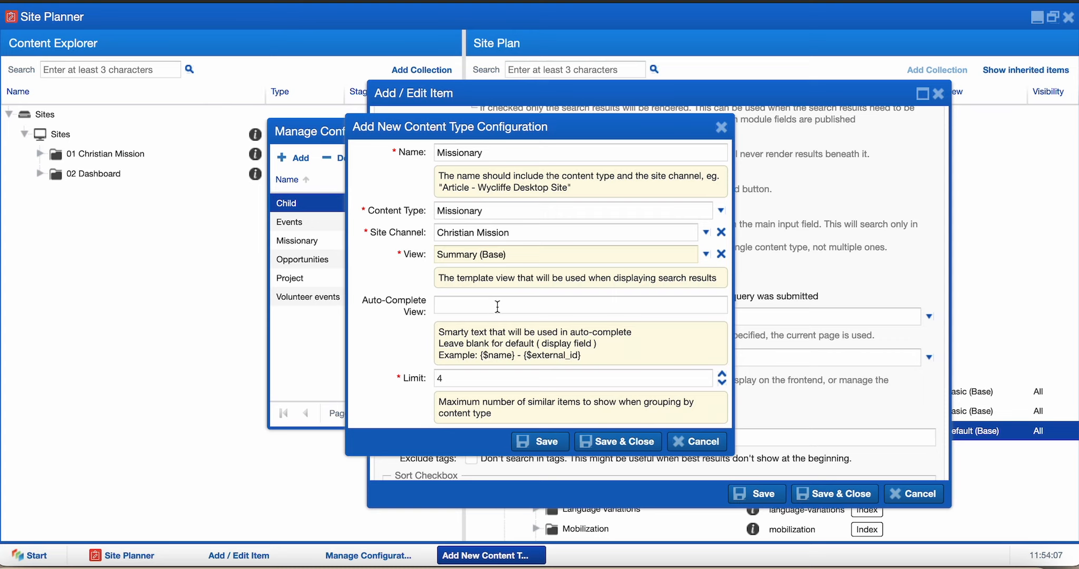
click(588, 449)
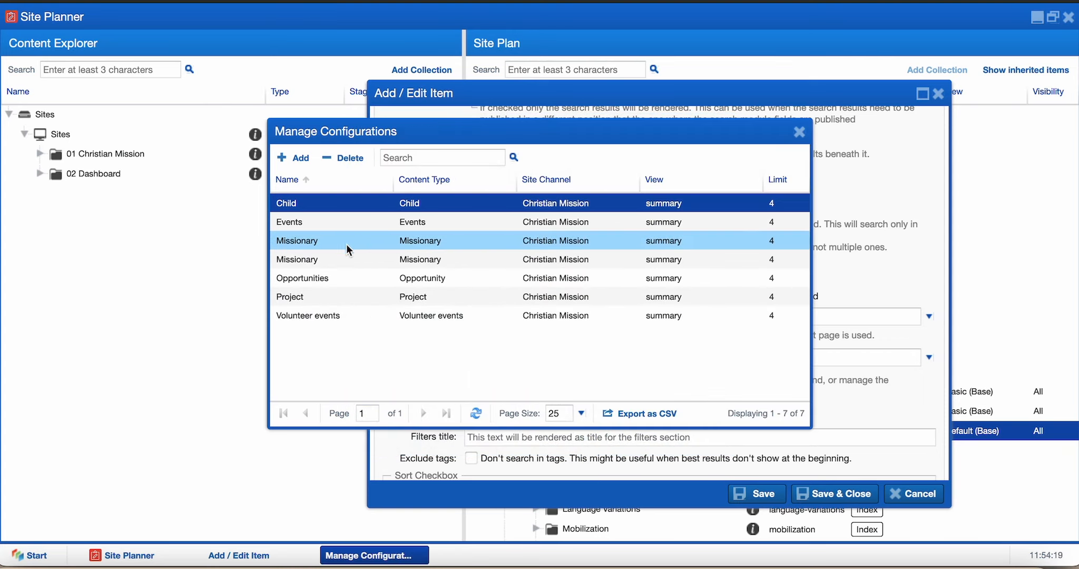
Delete the second Missionary entry from the content type configurations and close the configuration list
right_click(398, 252)
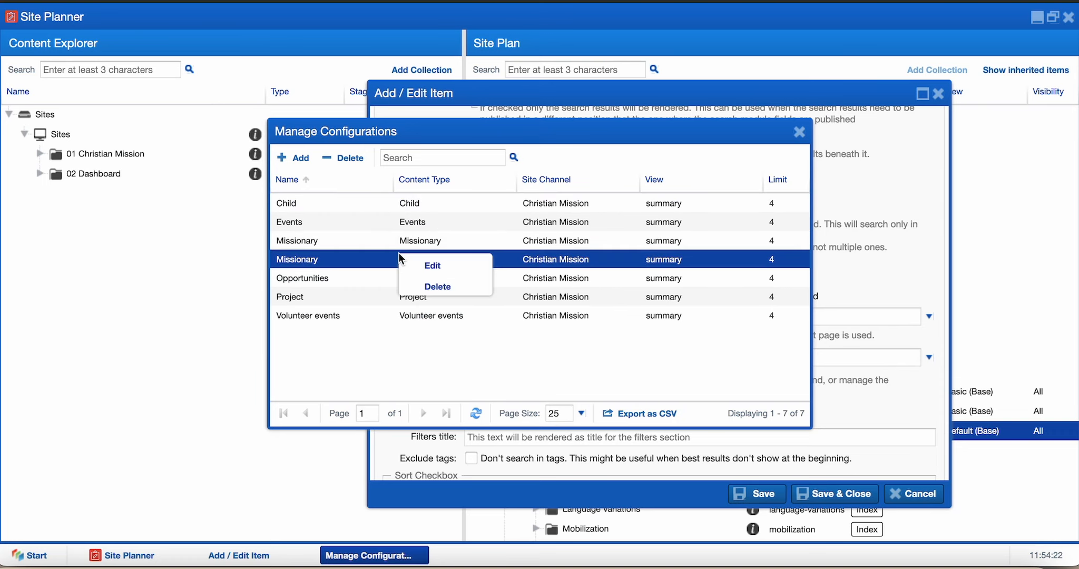
click(436, 286)
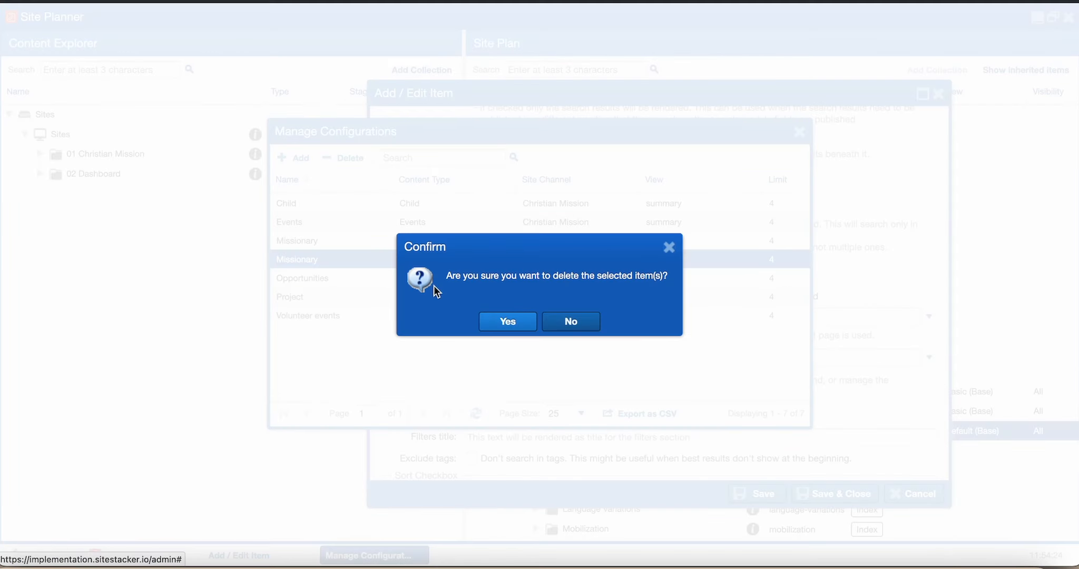
click(529, 321)
click(800, 134)
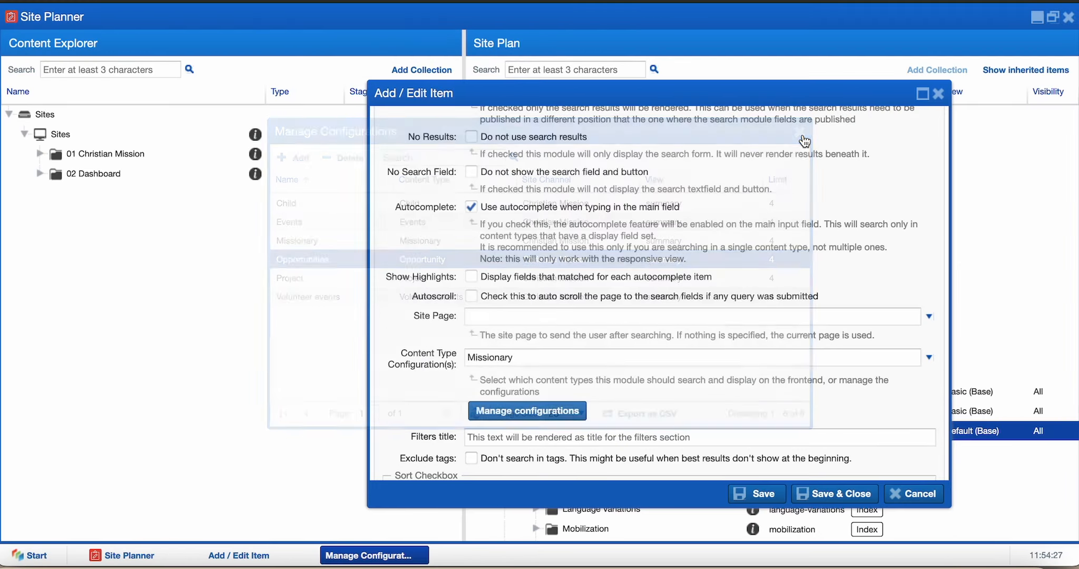